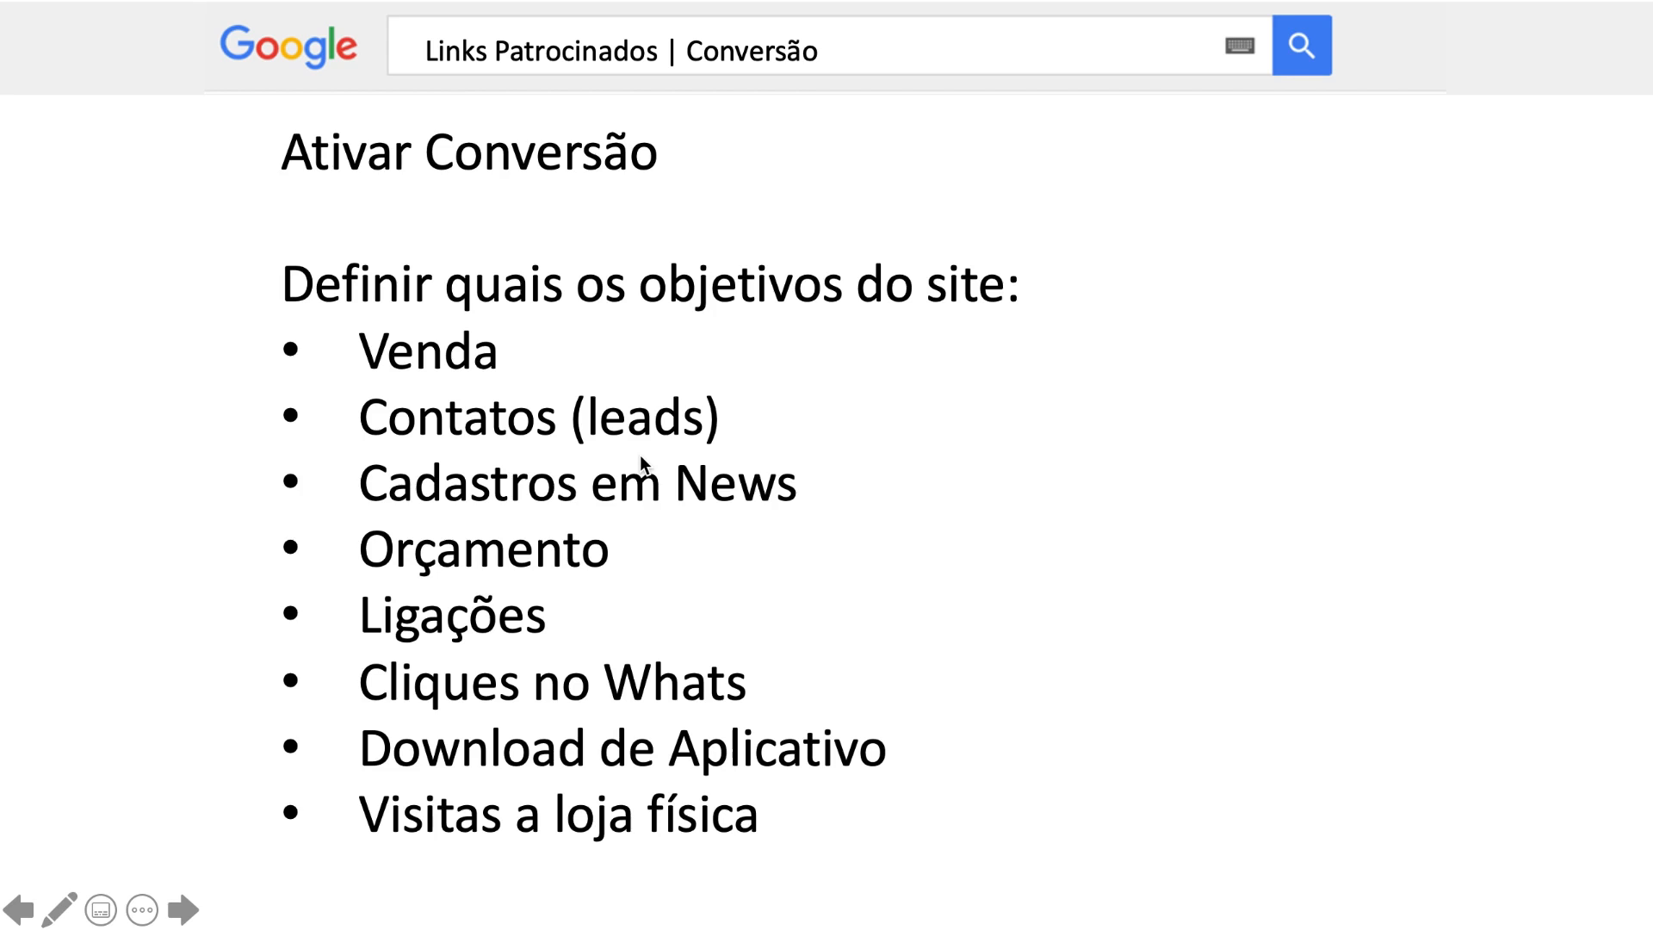
key(Right)
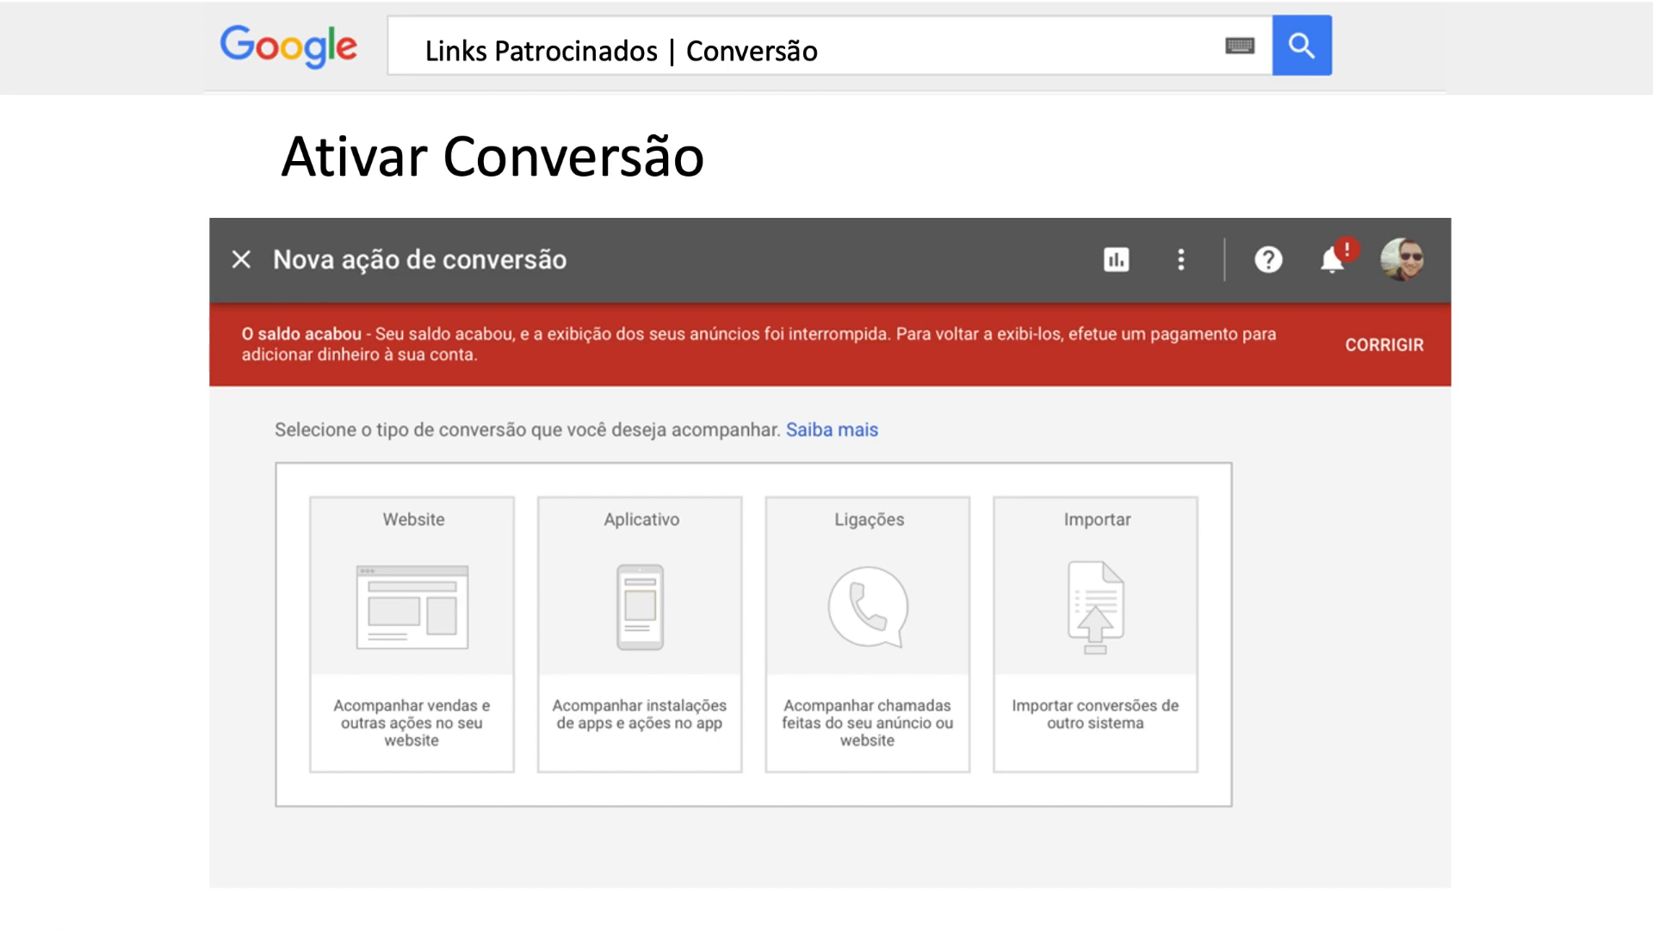
key(Right)
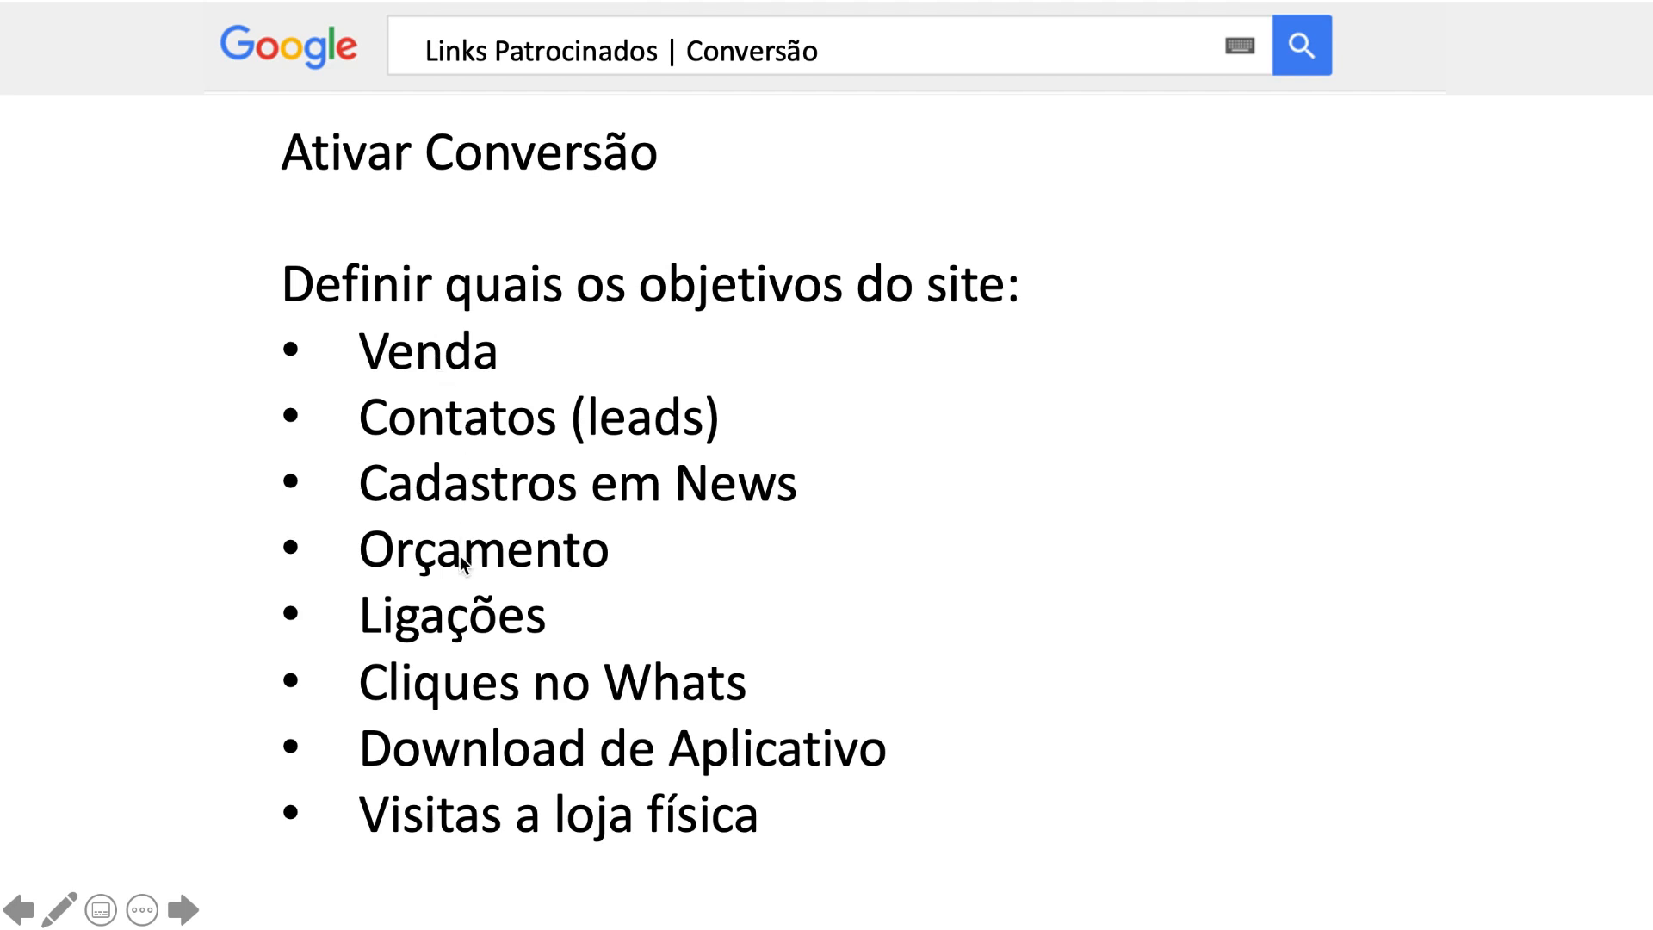
key(Left)
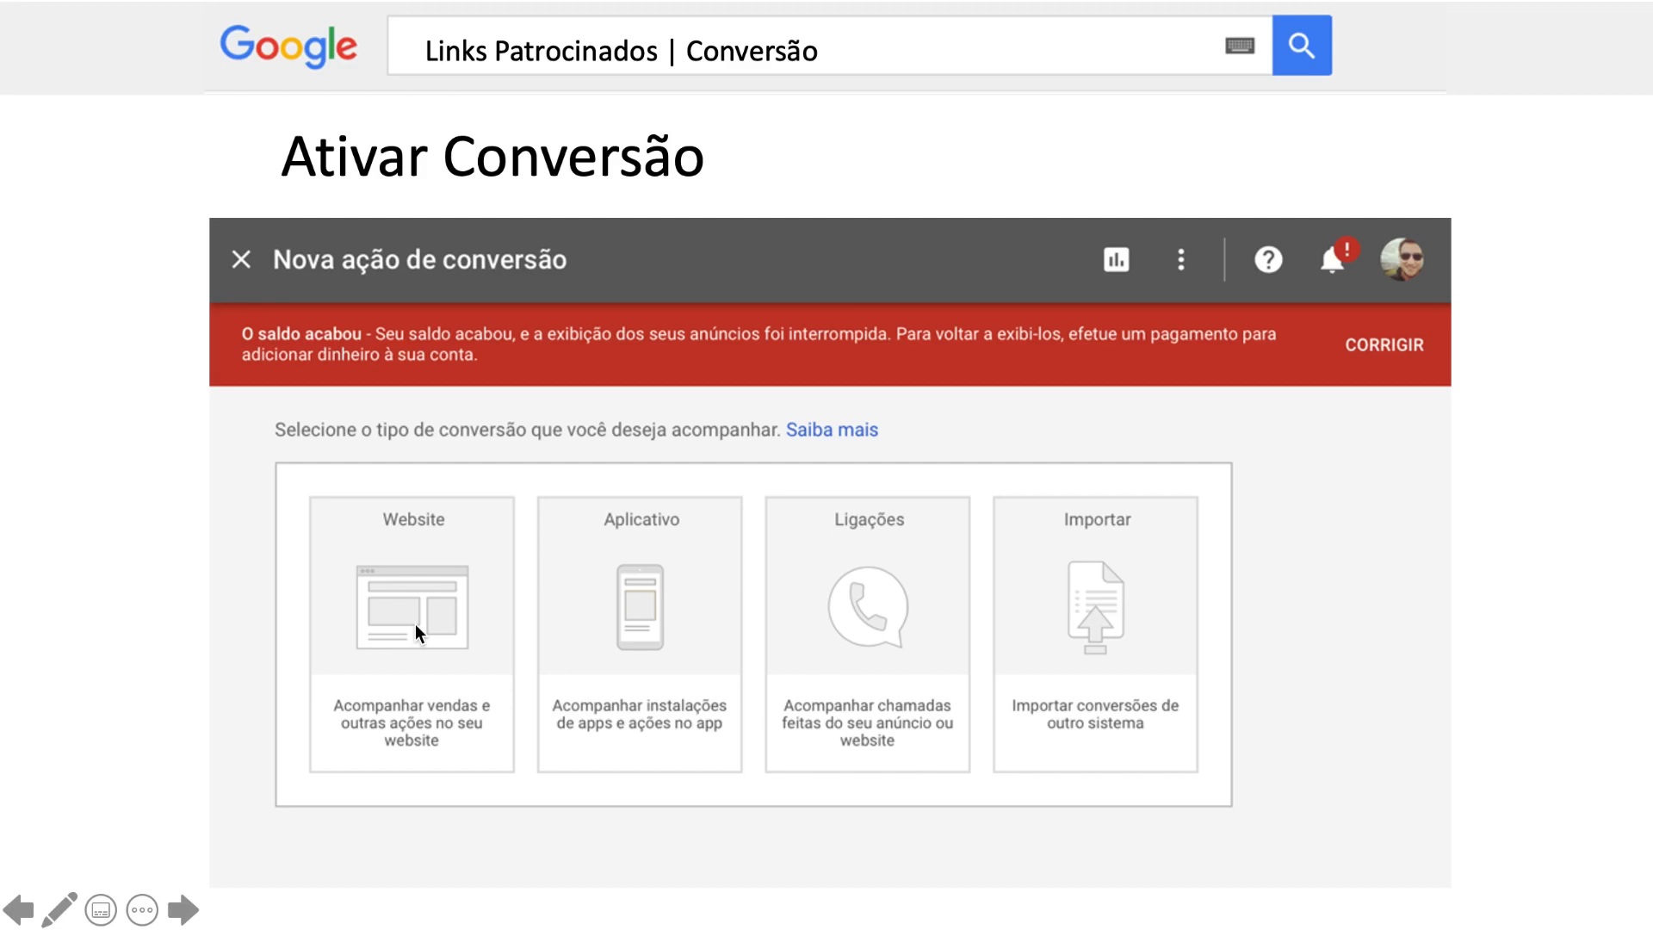
key(Right)
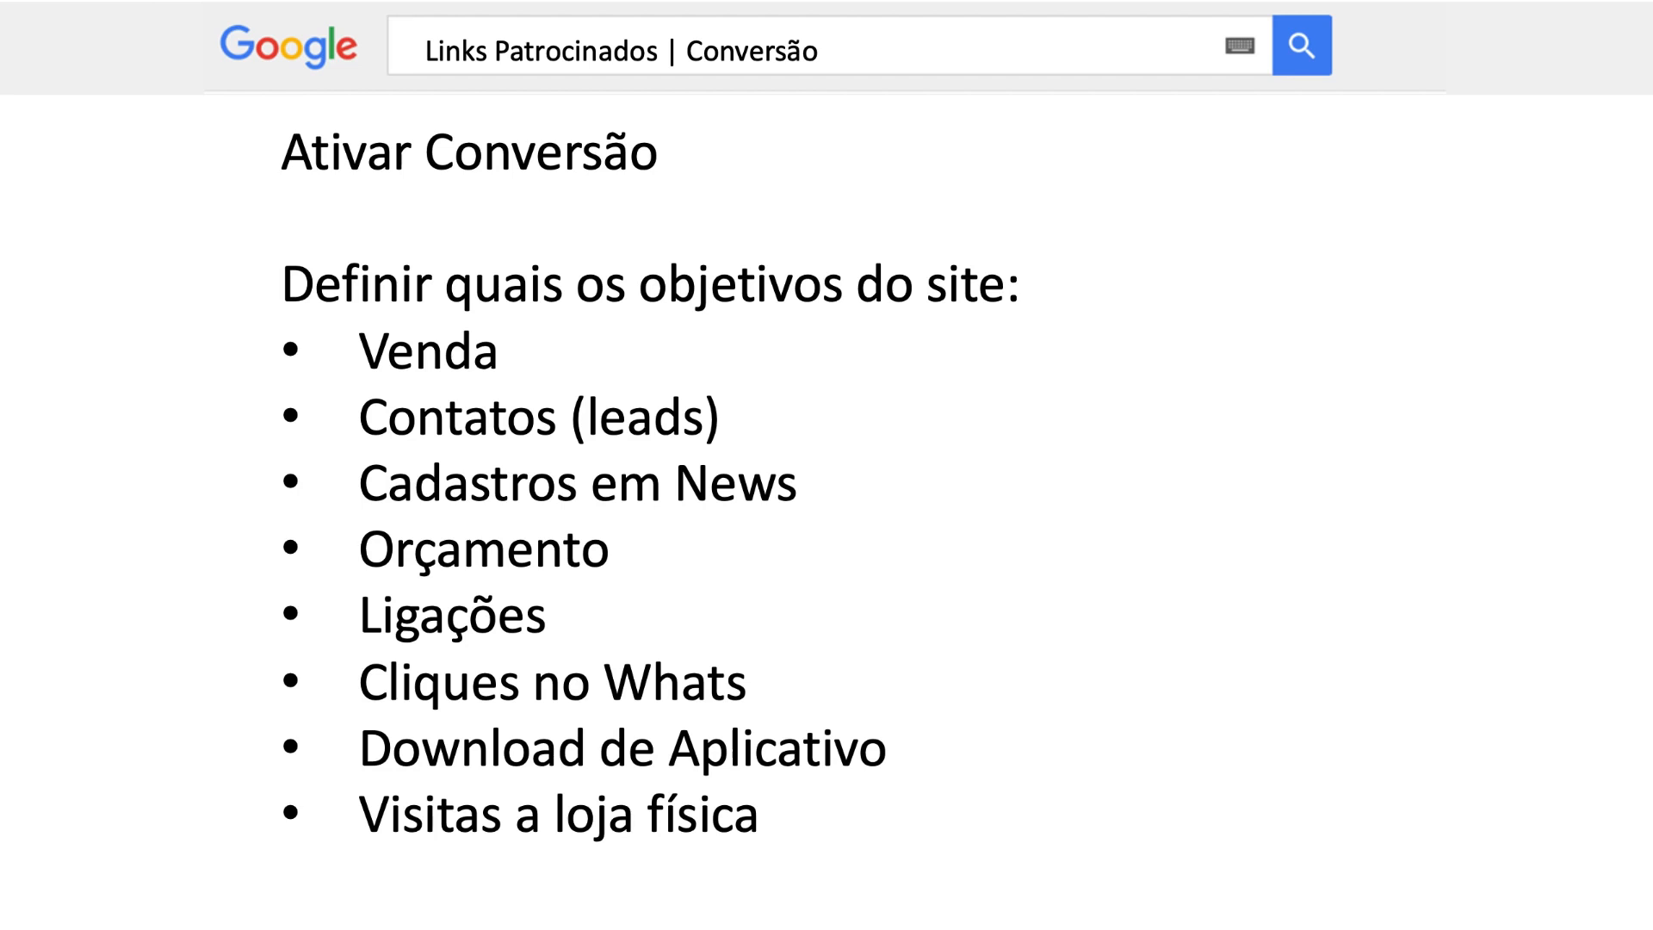
key(Left)
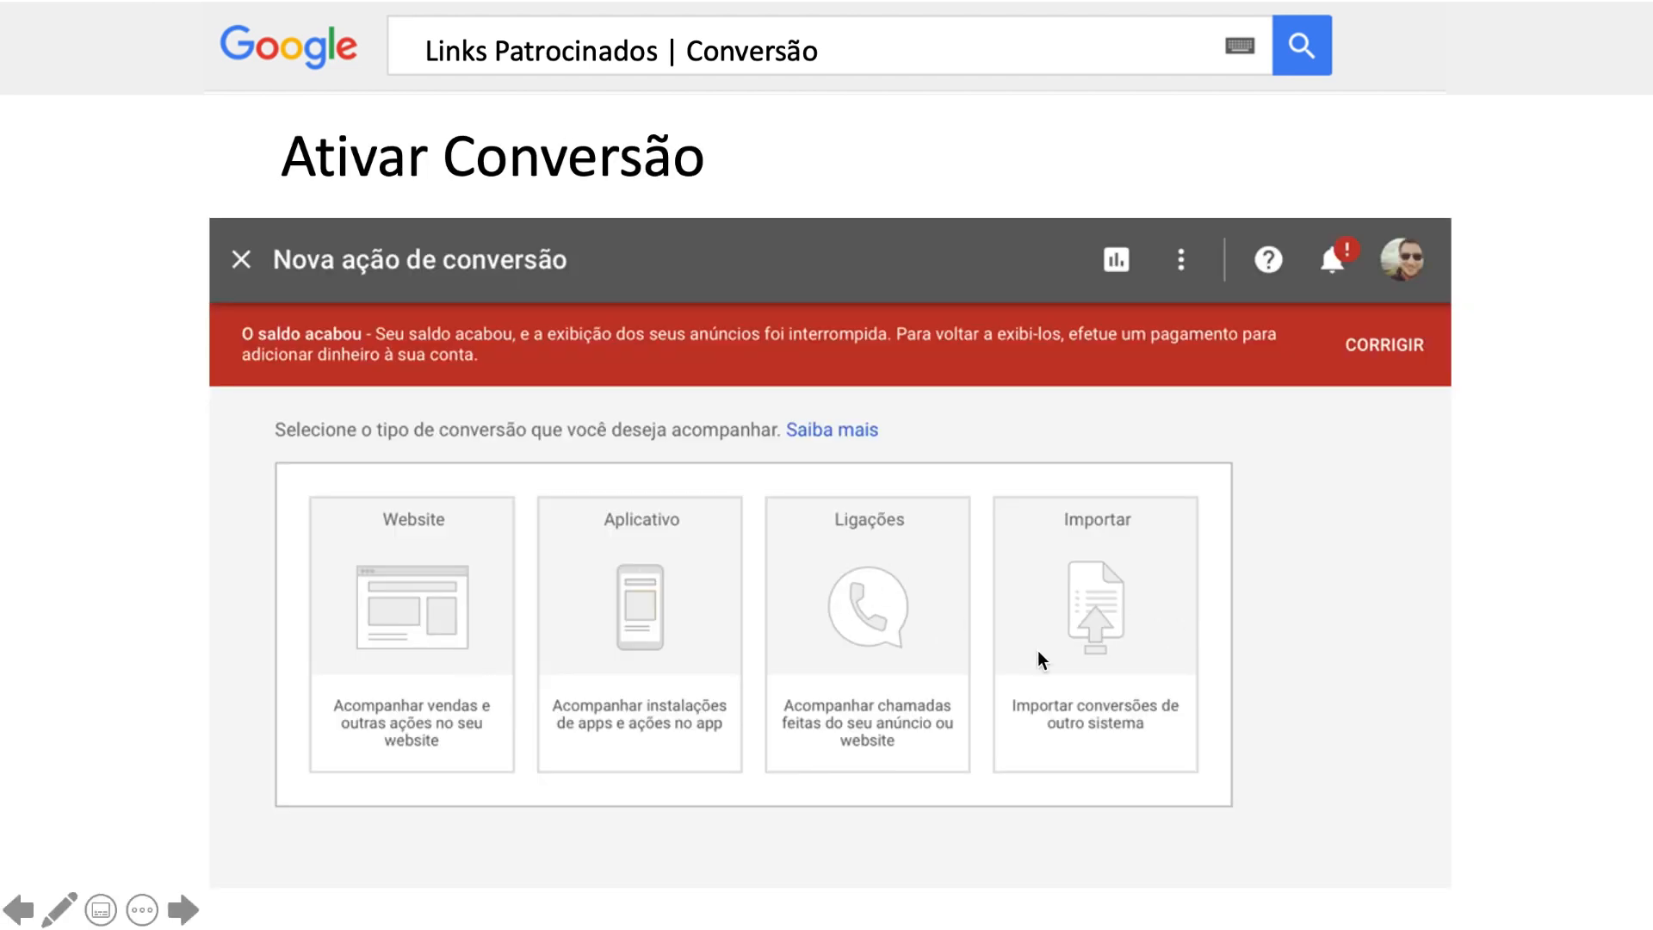
key(Right)
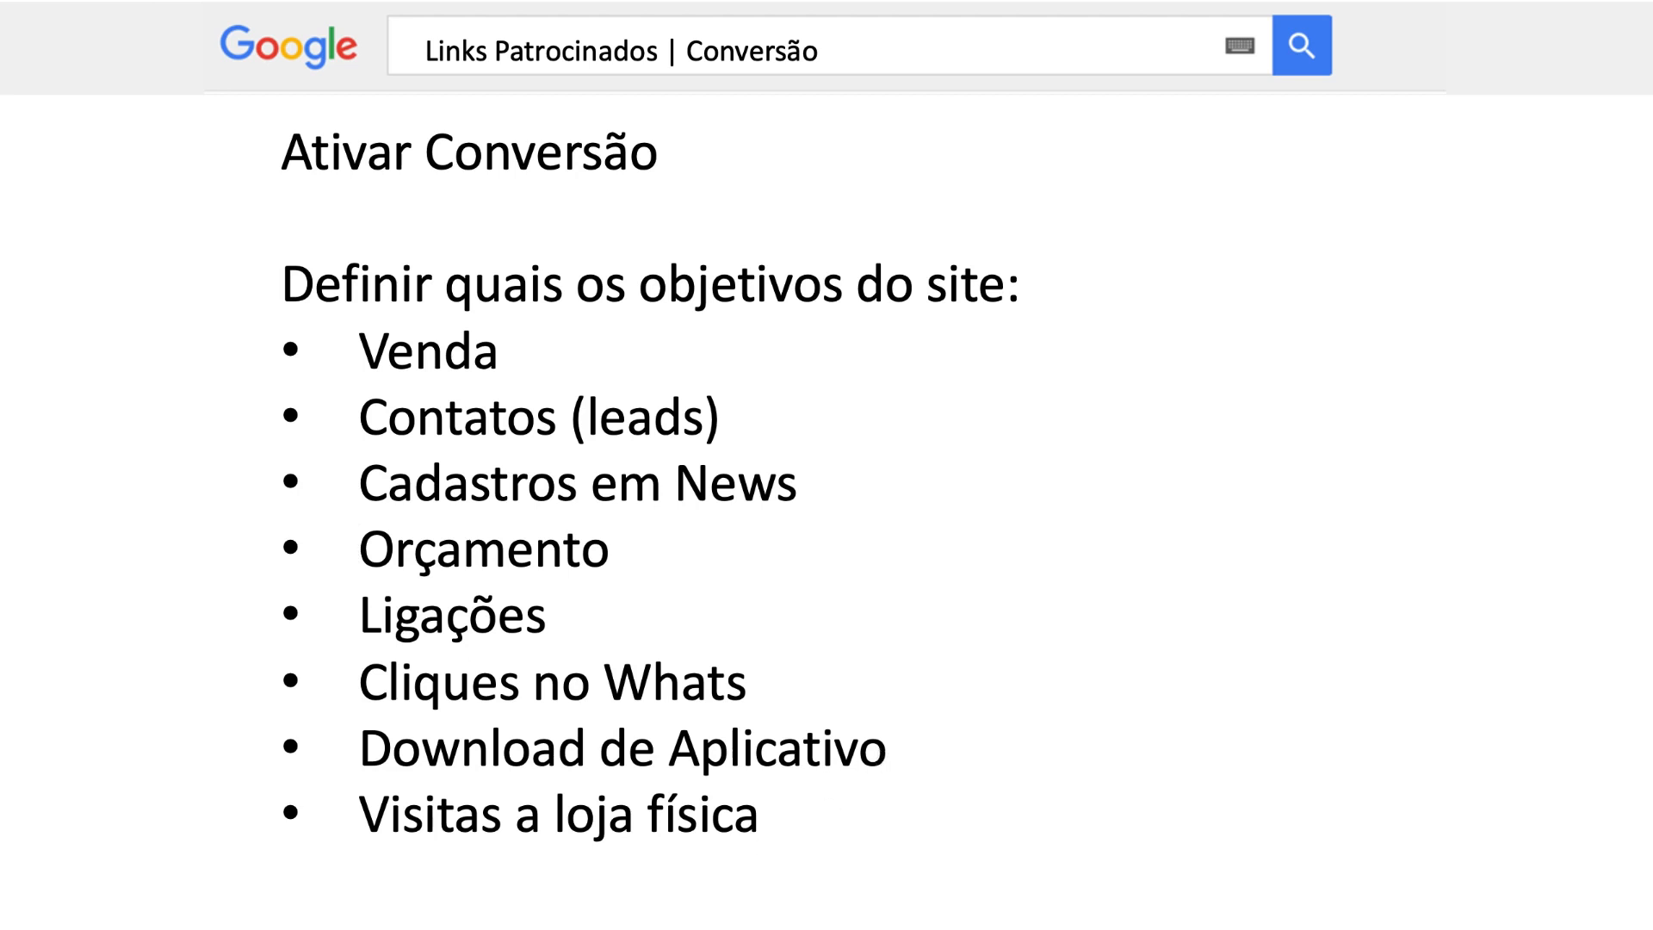
key(Left)
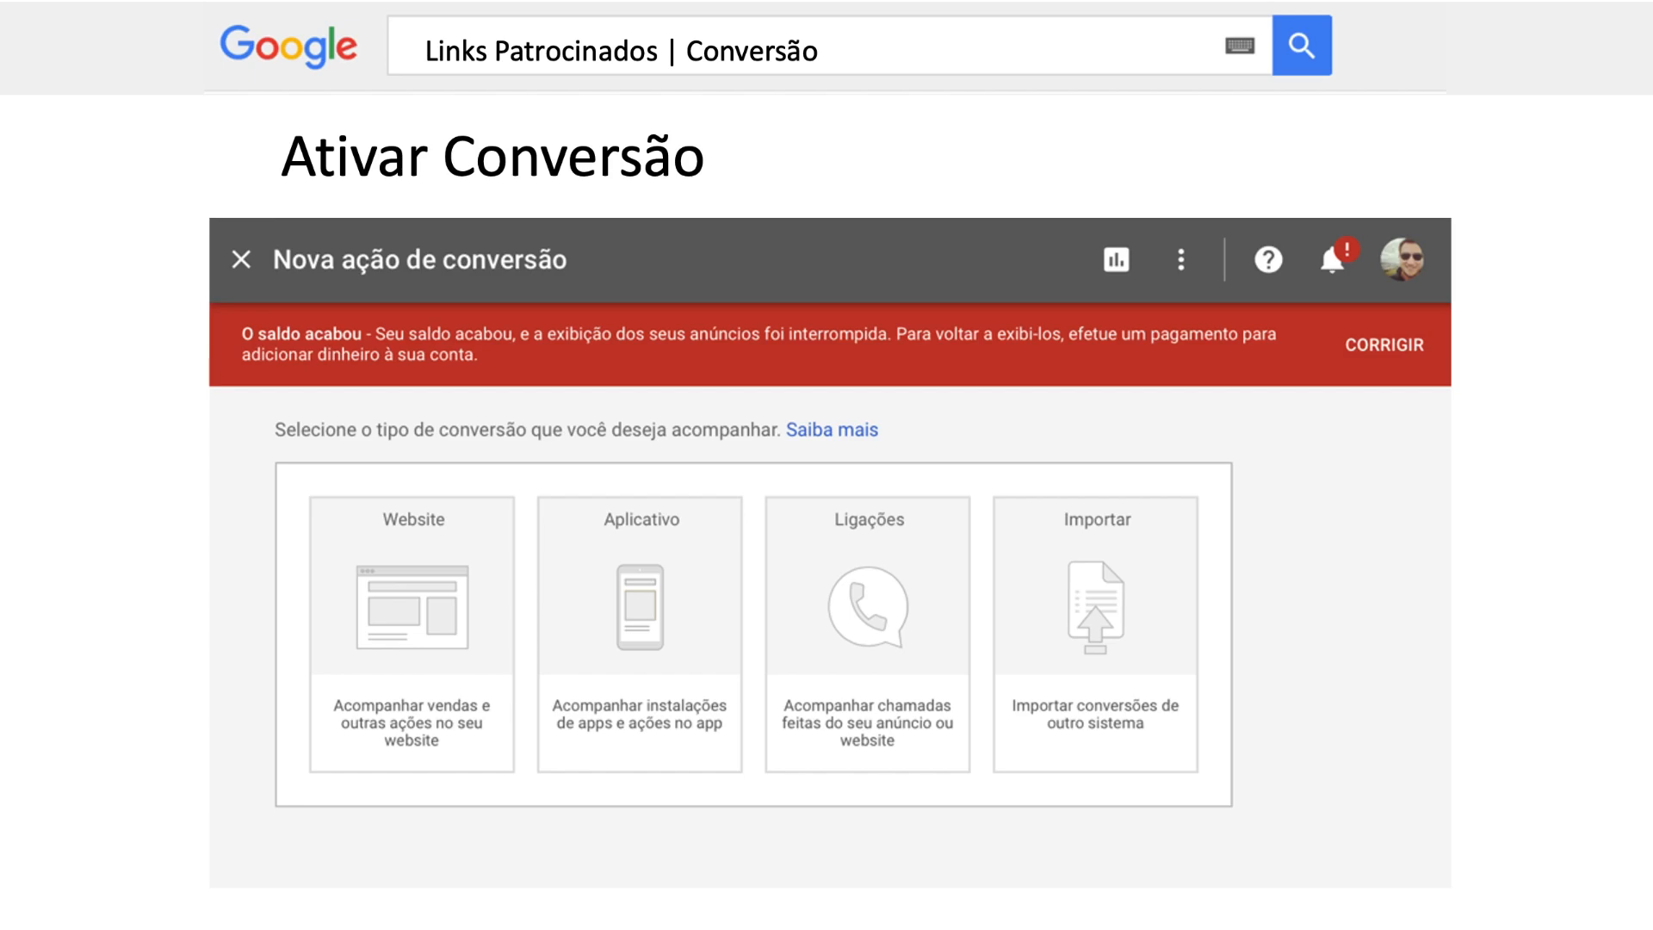
key(Right)
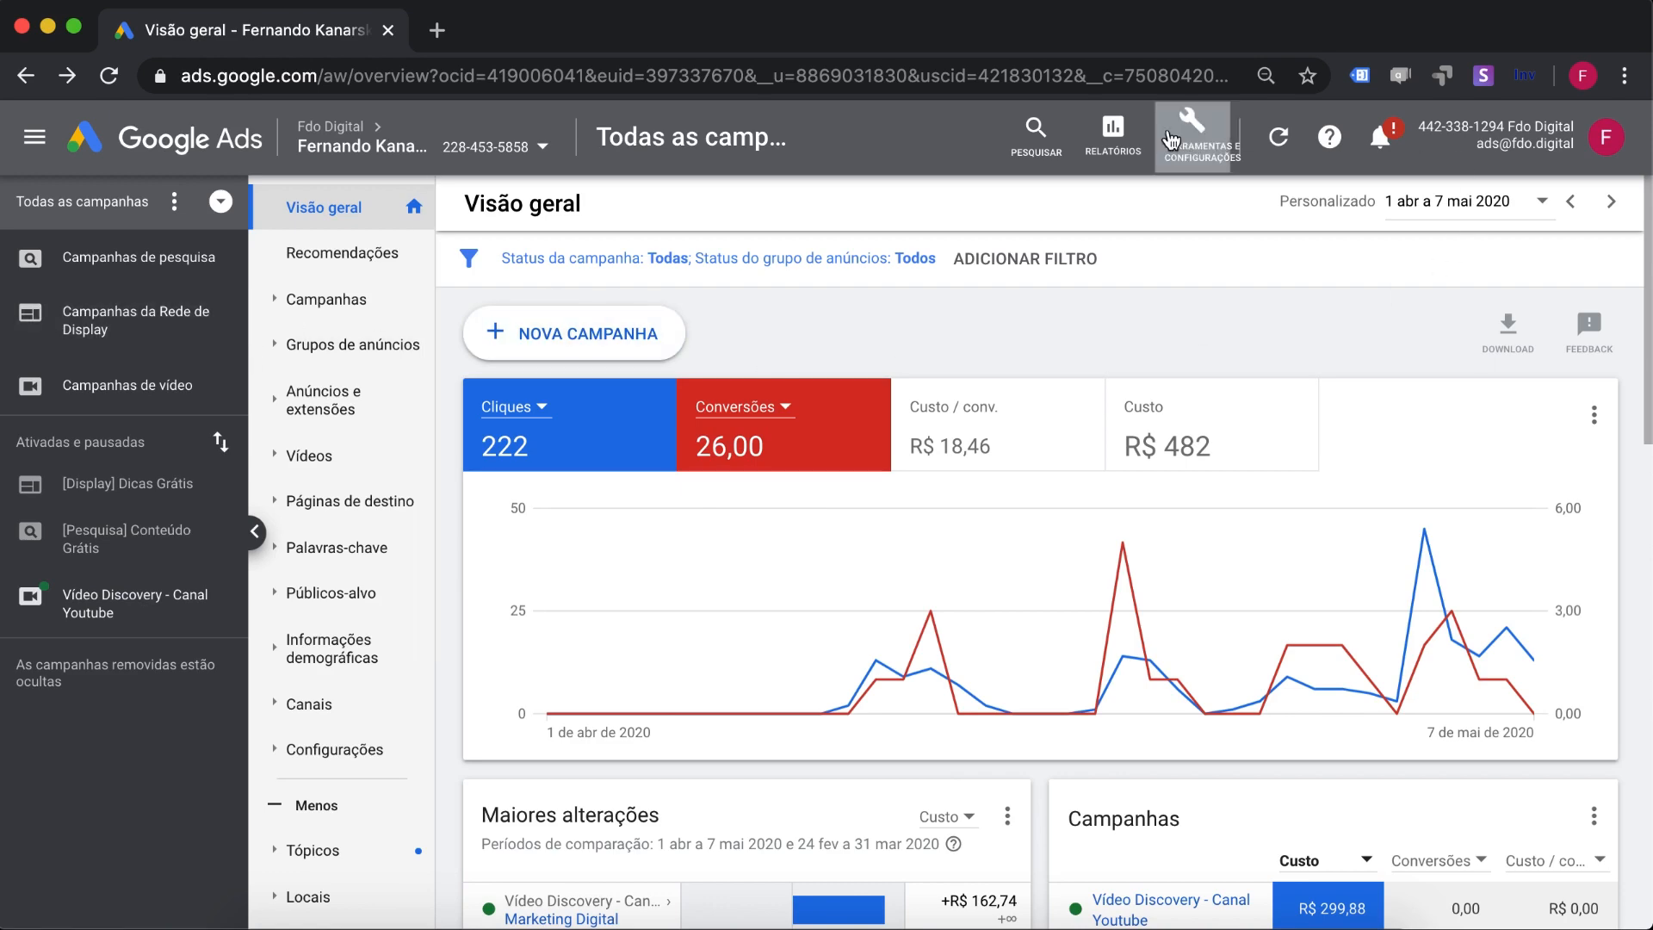
Step: Open the account's conversion actions list and start a new conversion action
click(1202, 138)
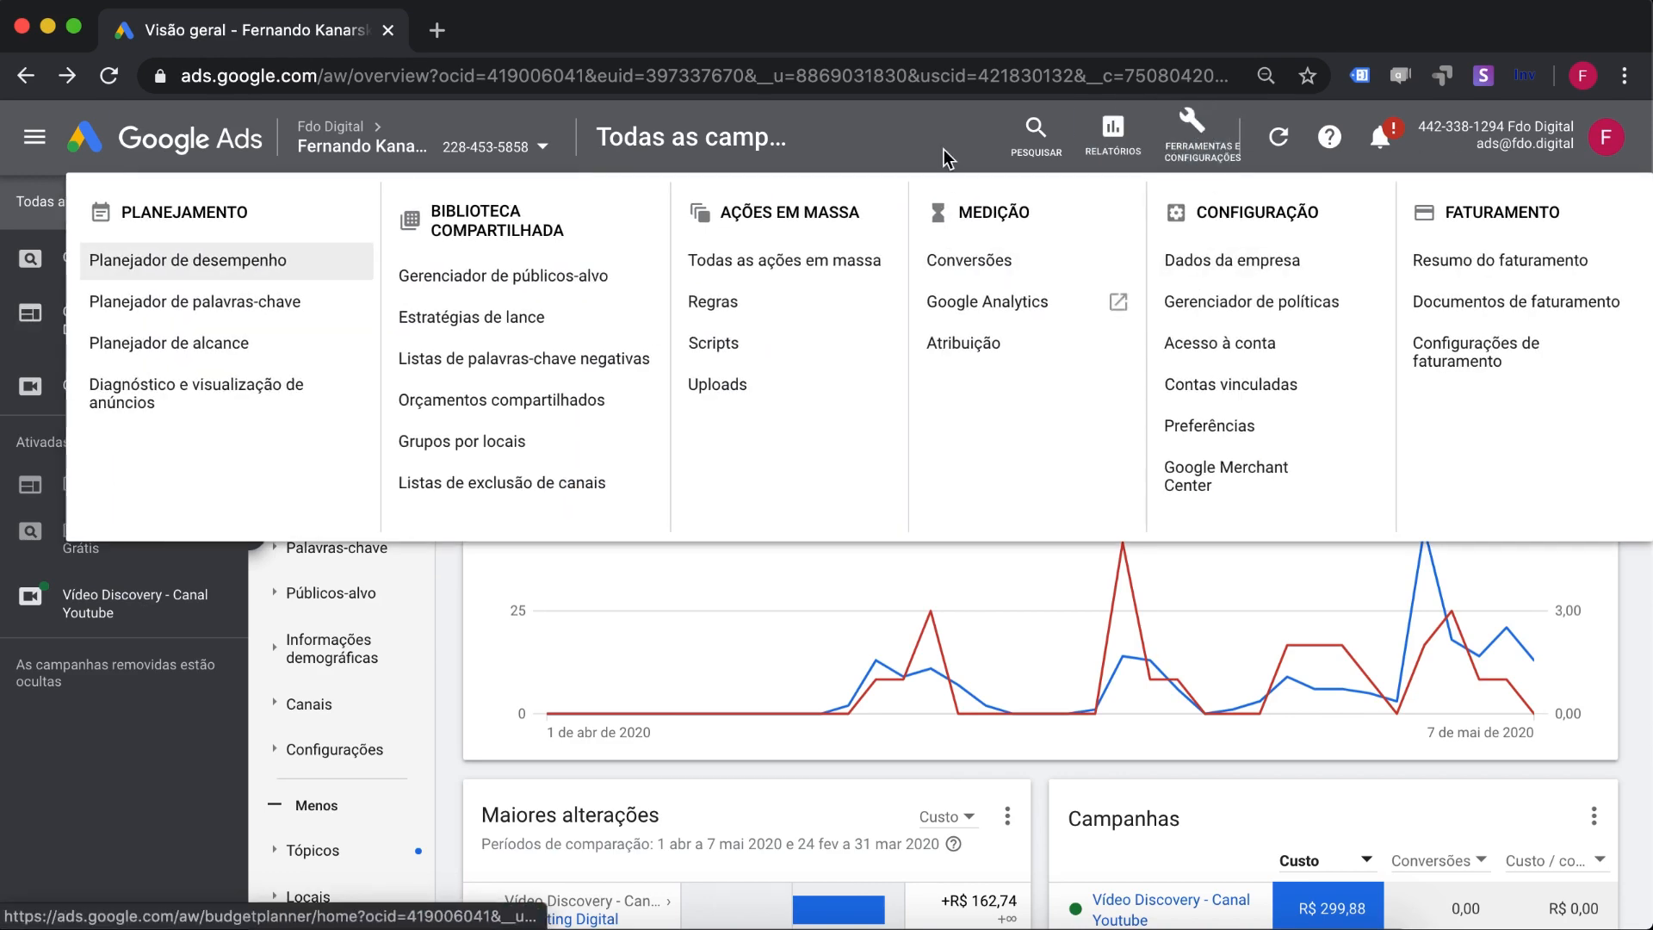
click(1007, 271)
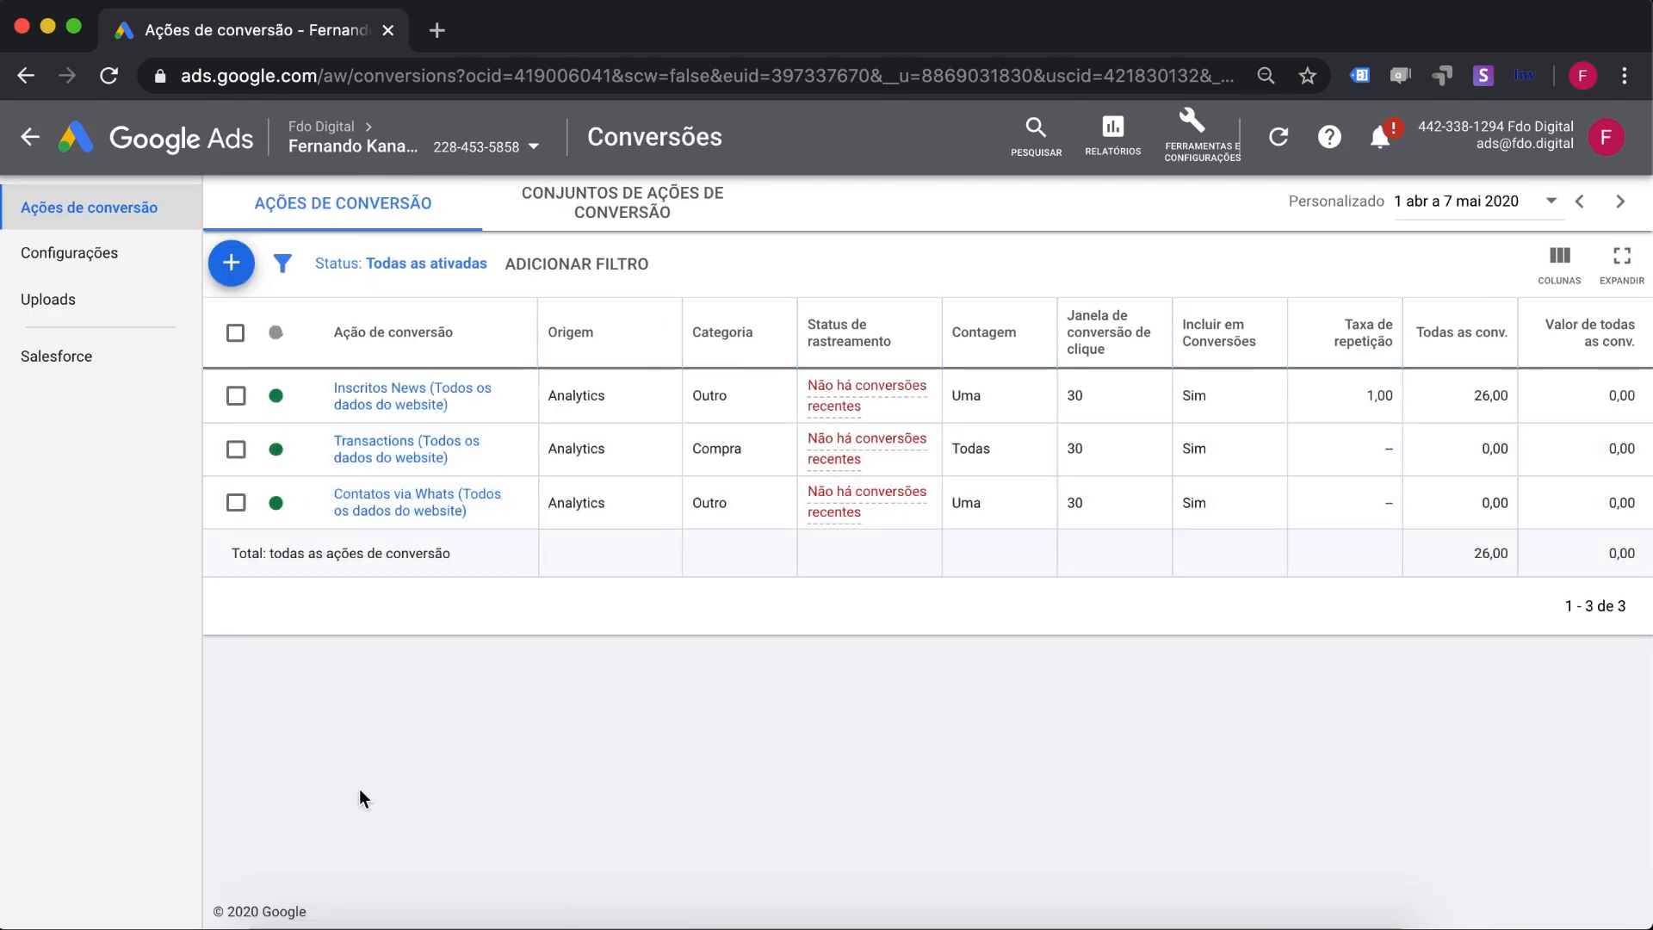
click(229, 261)
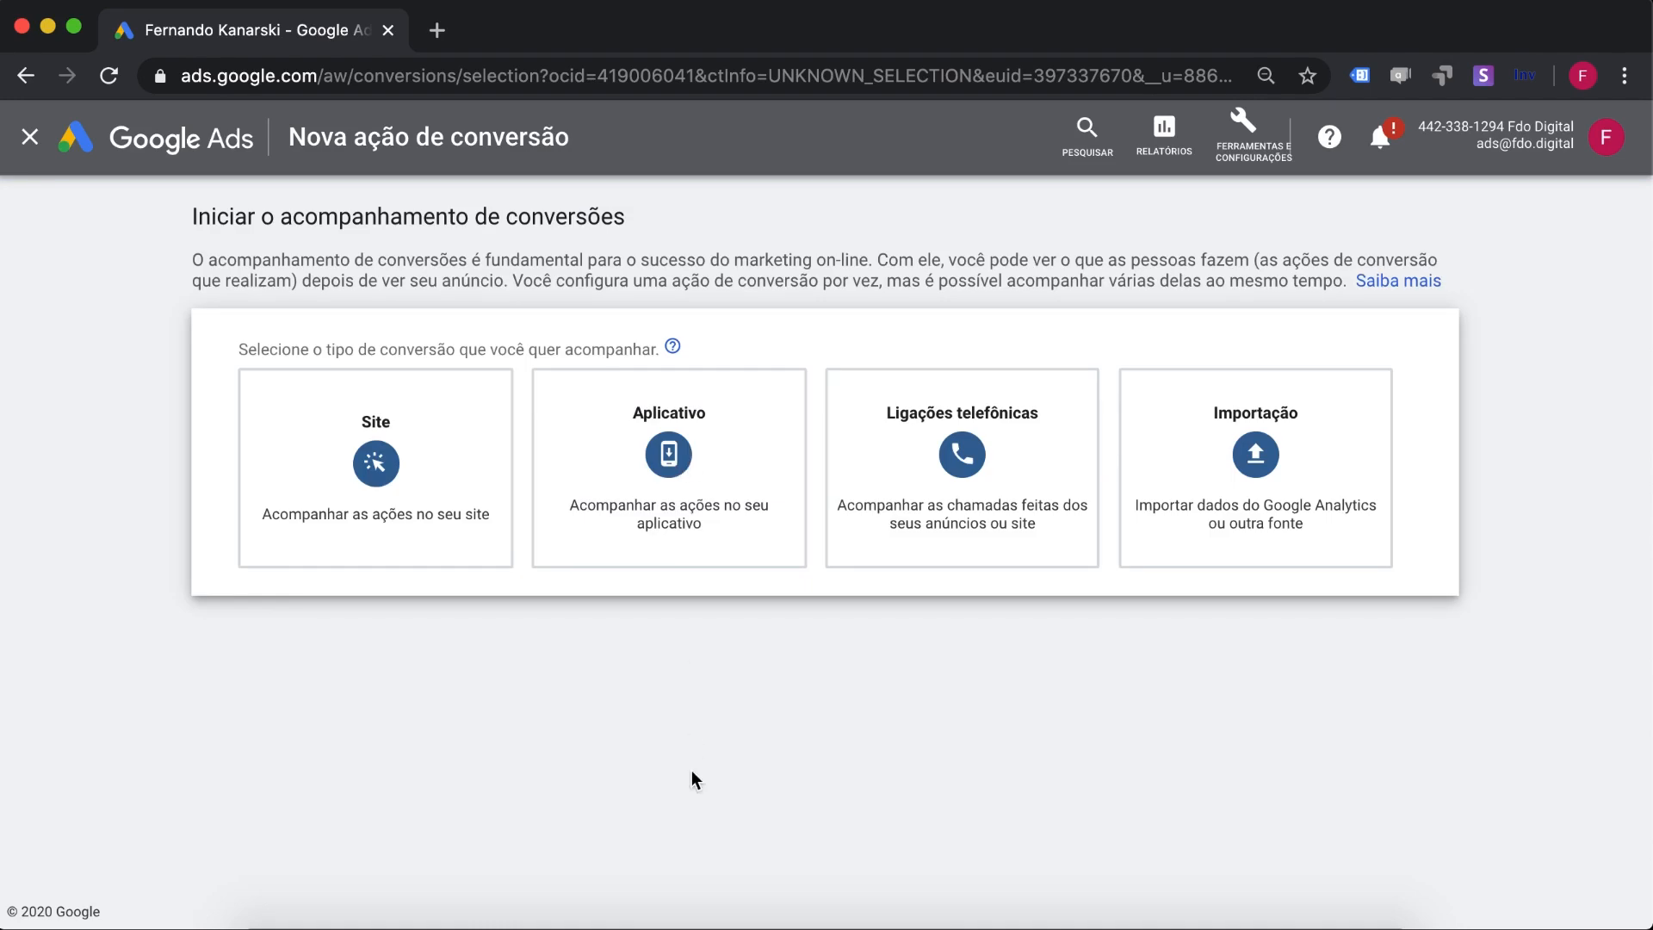
Step: Review the available conversion types and choose Site as the type to track
mouse_move(387, 512)
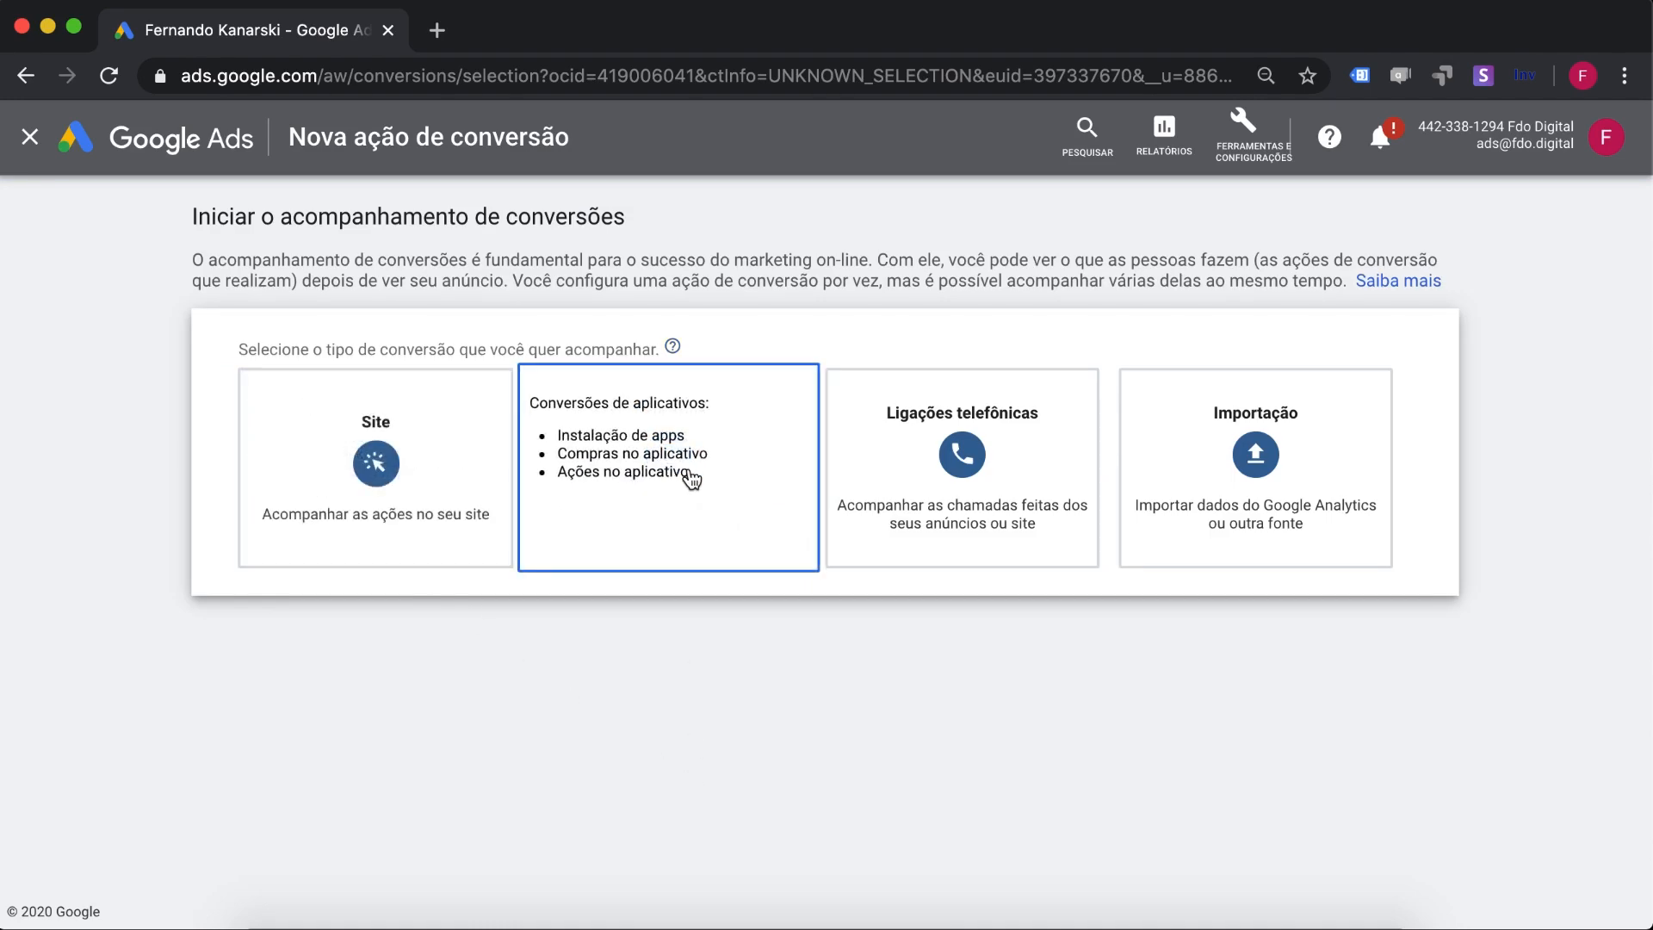
mouse_move(1267, 464)
mouse_move(353, 461)
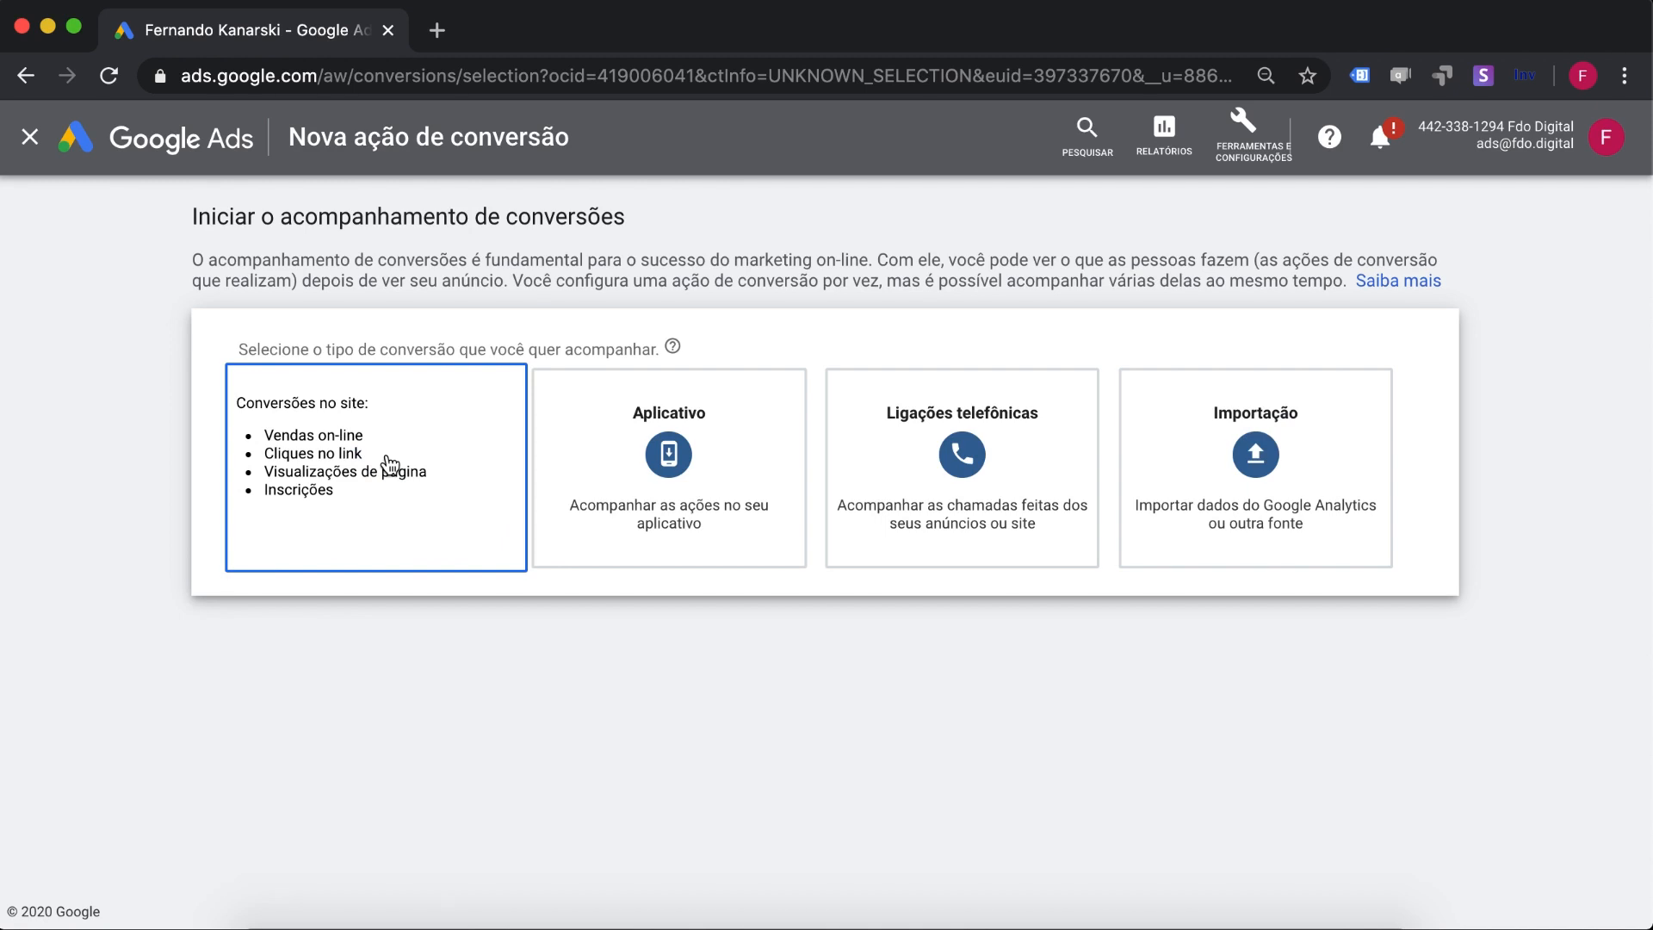
mouse_move(717, 463)
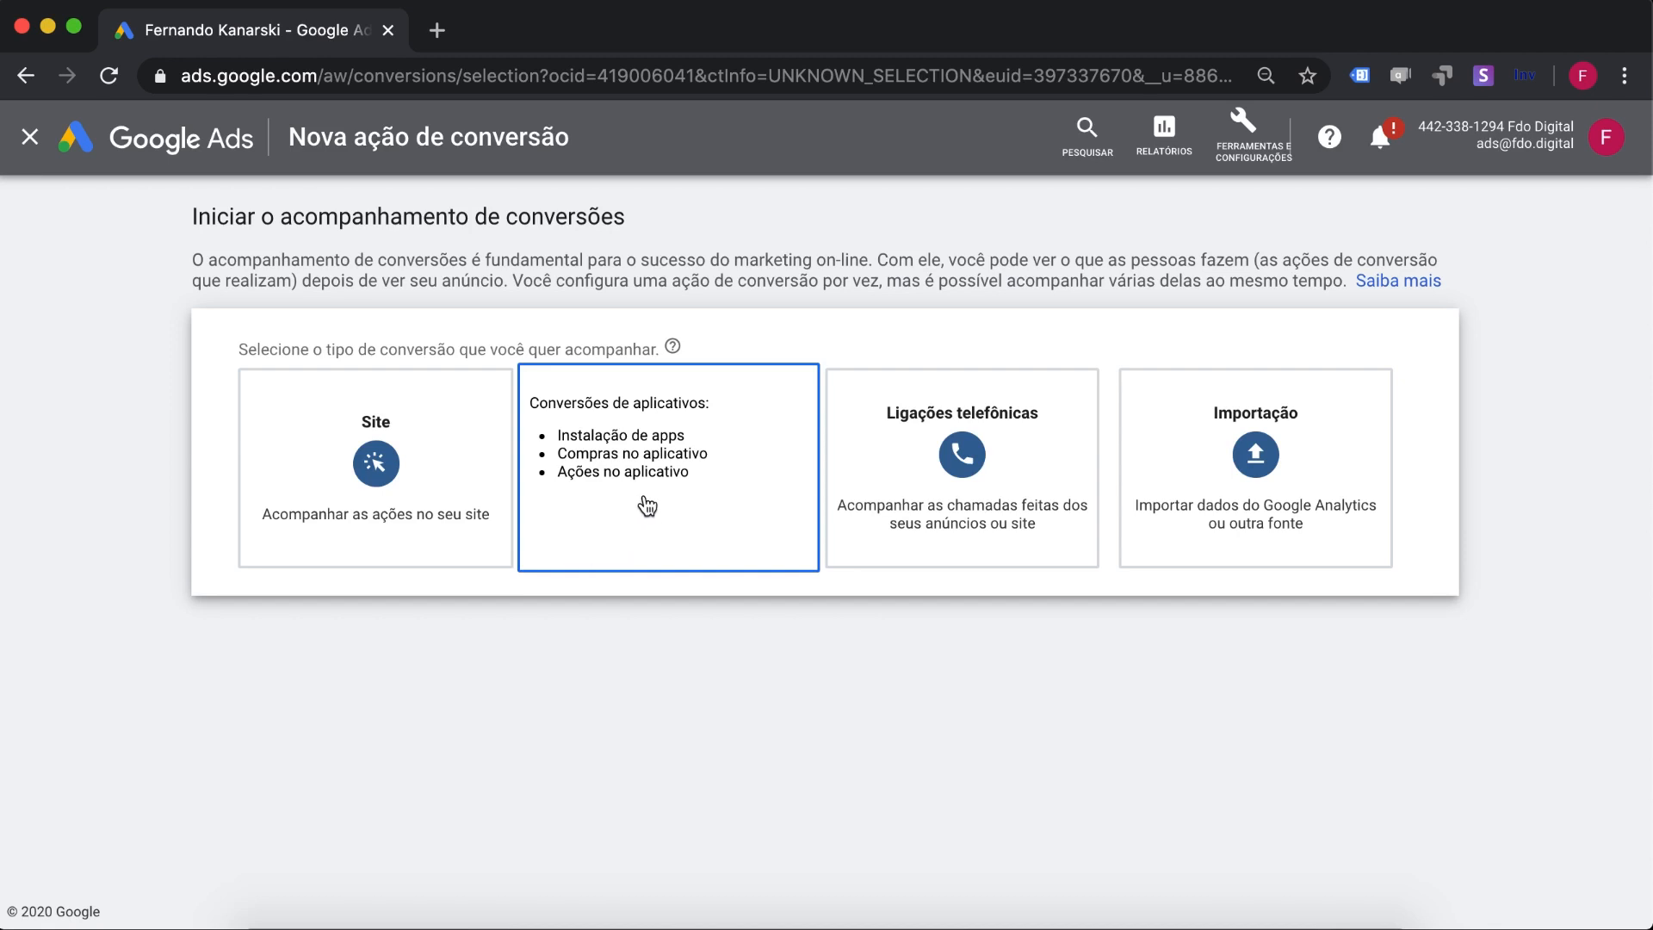
mouse_move(952, 458)
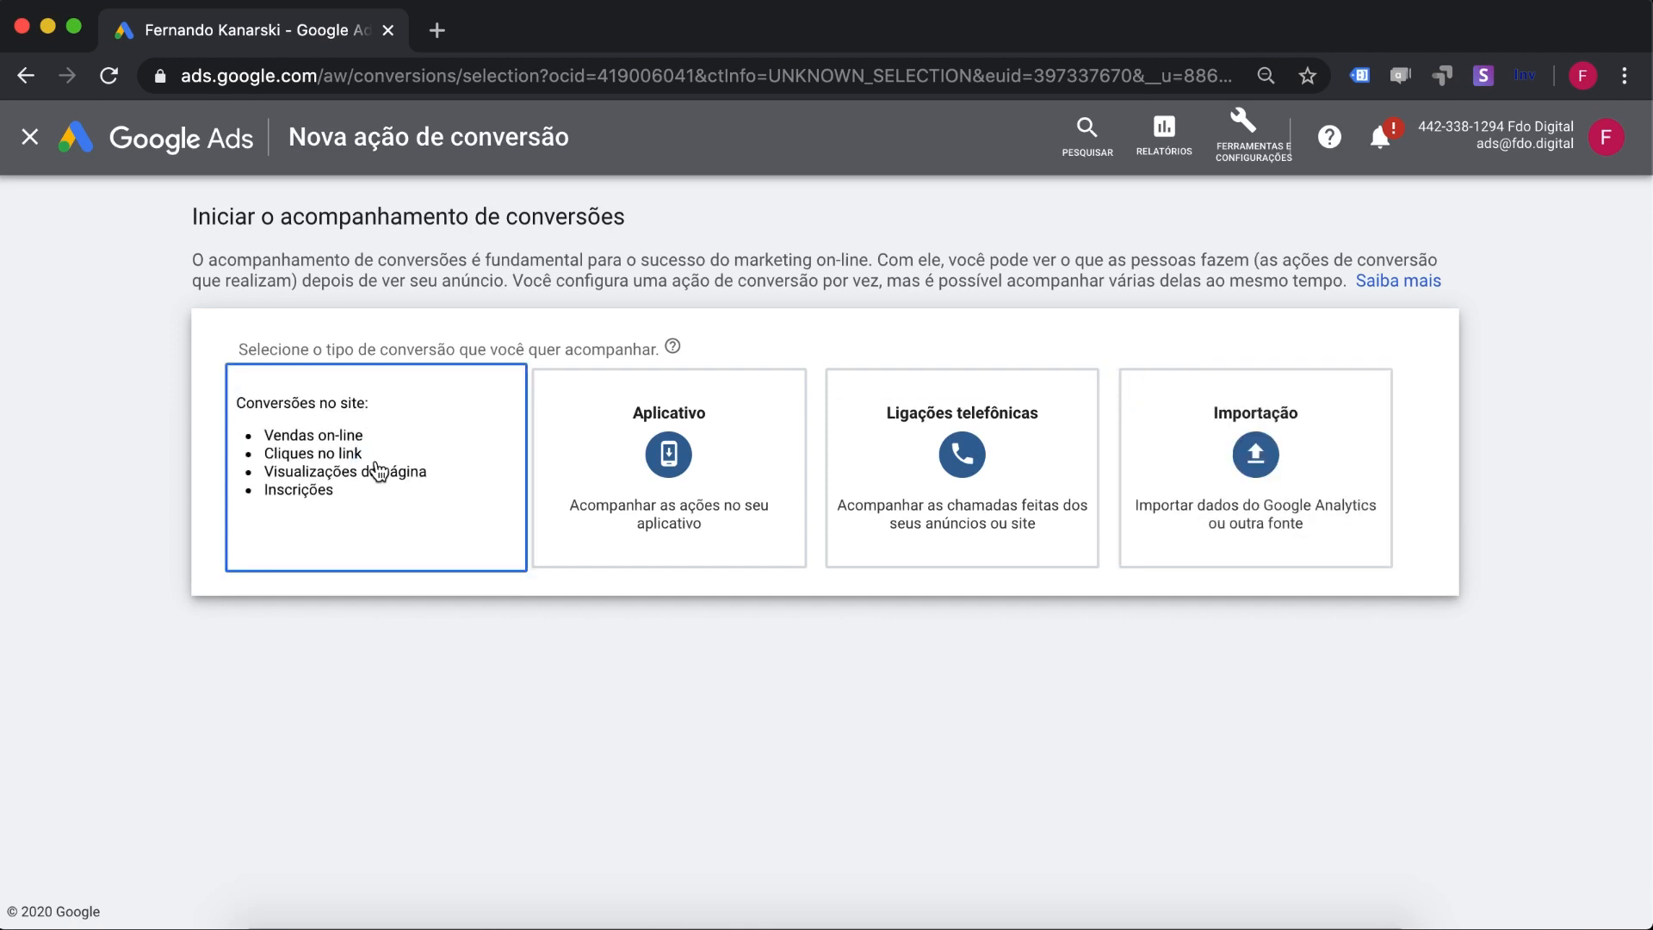
click(337, 446)
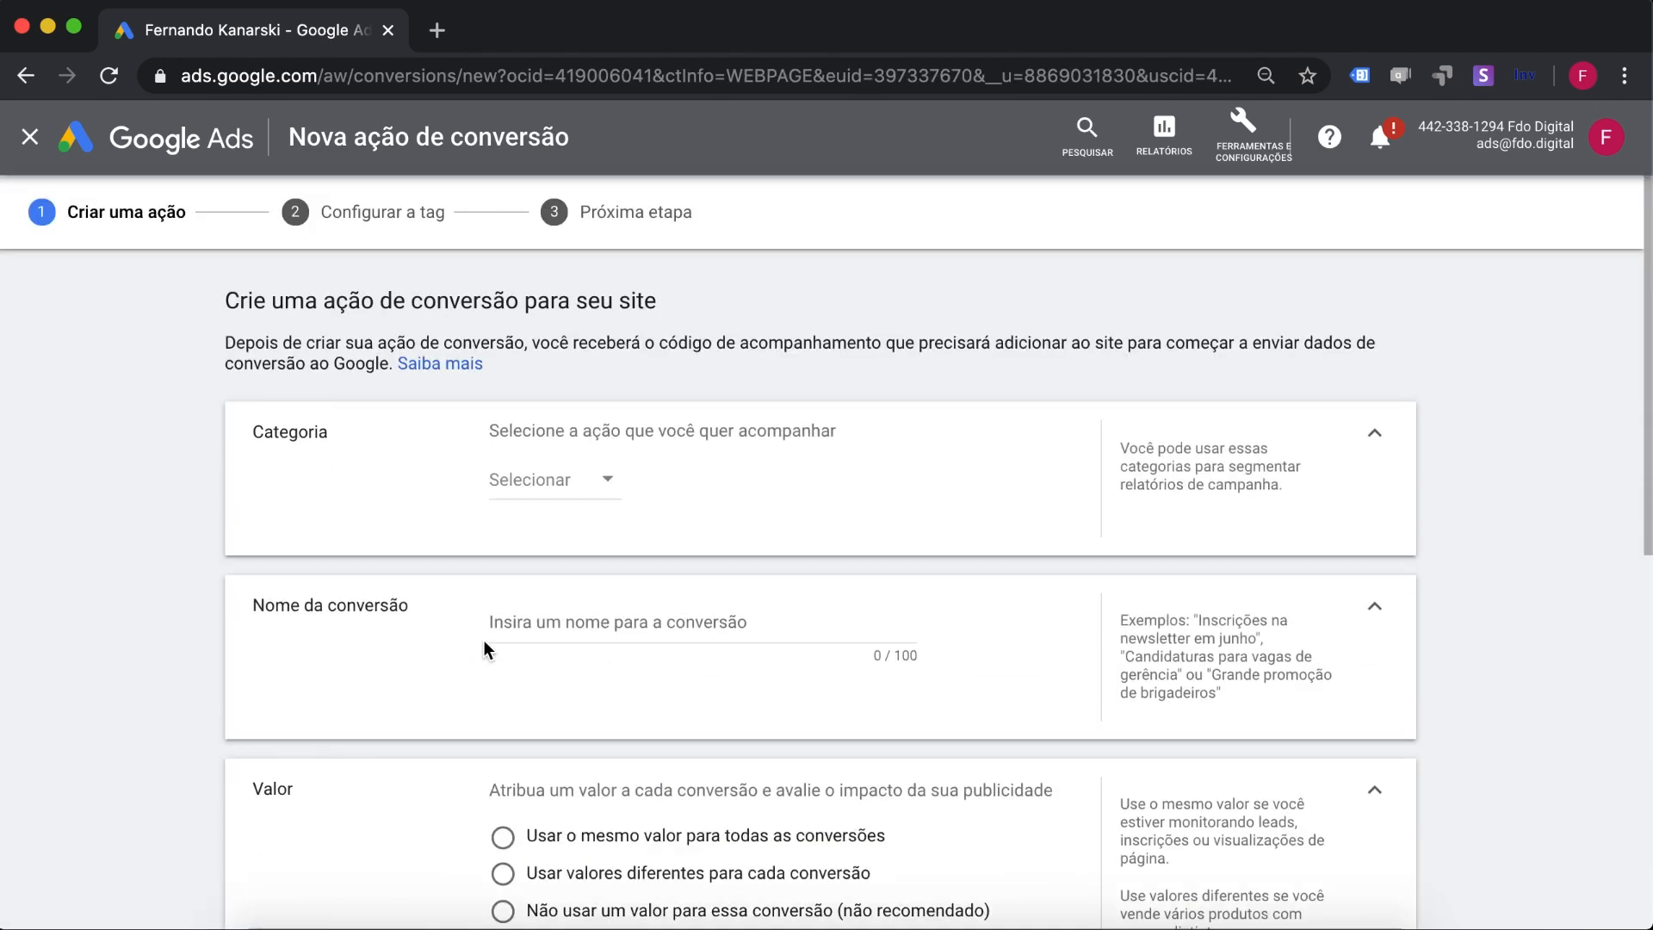
Step: Set the conversion category to Inscrição and name the conversion "Inscrição Newsletter"
click(544, 481)
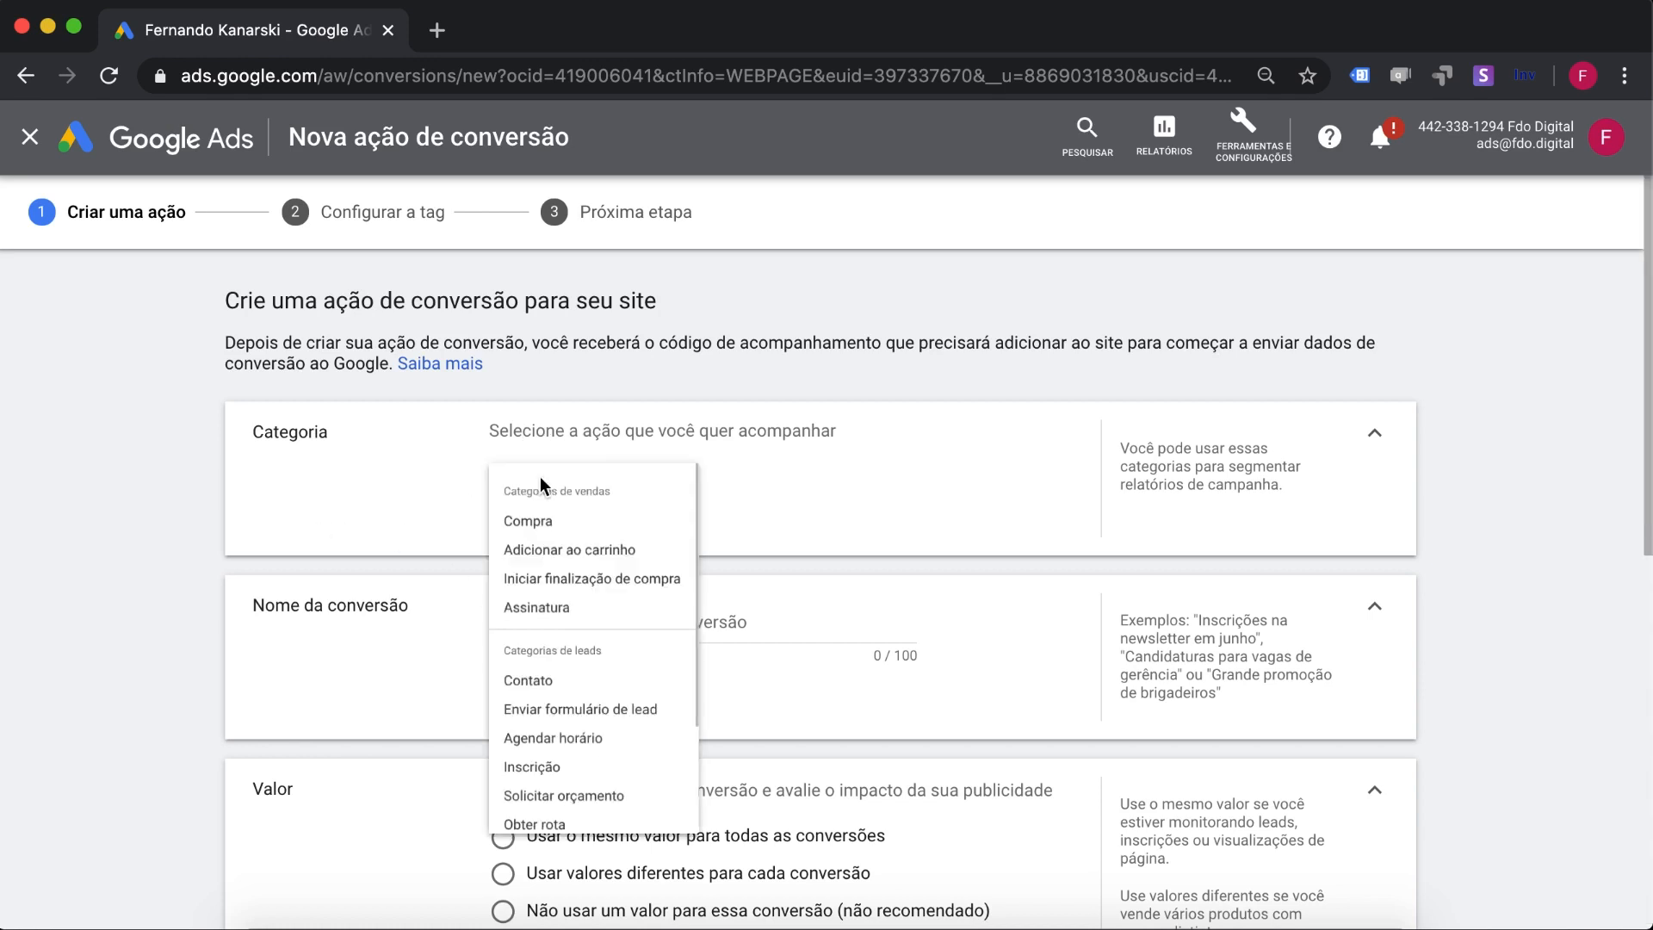
scroll(671, 619, down, 3)
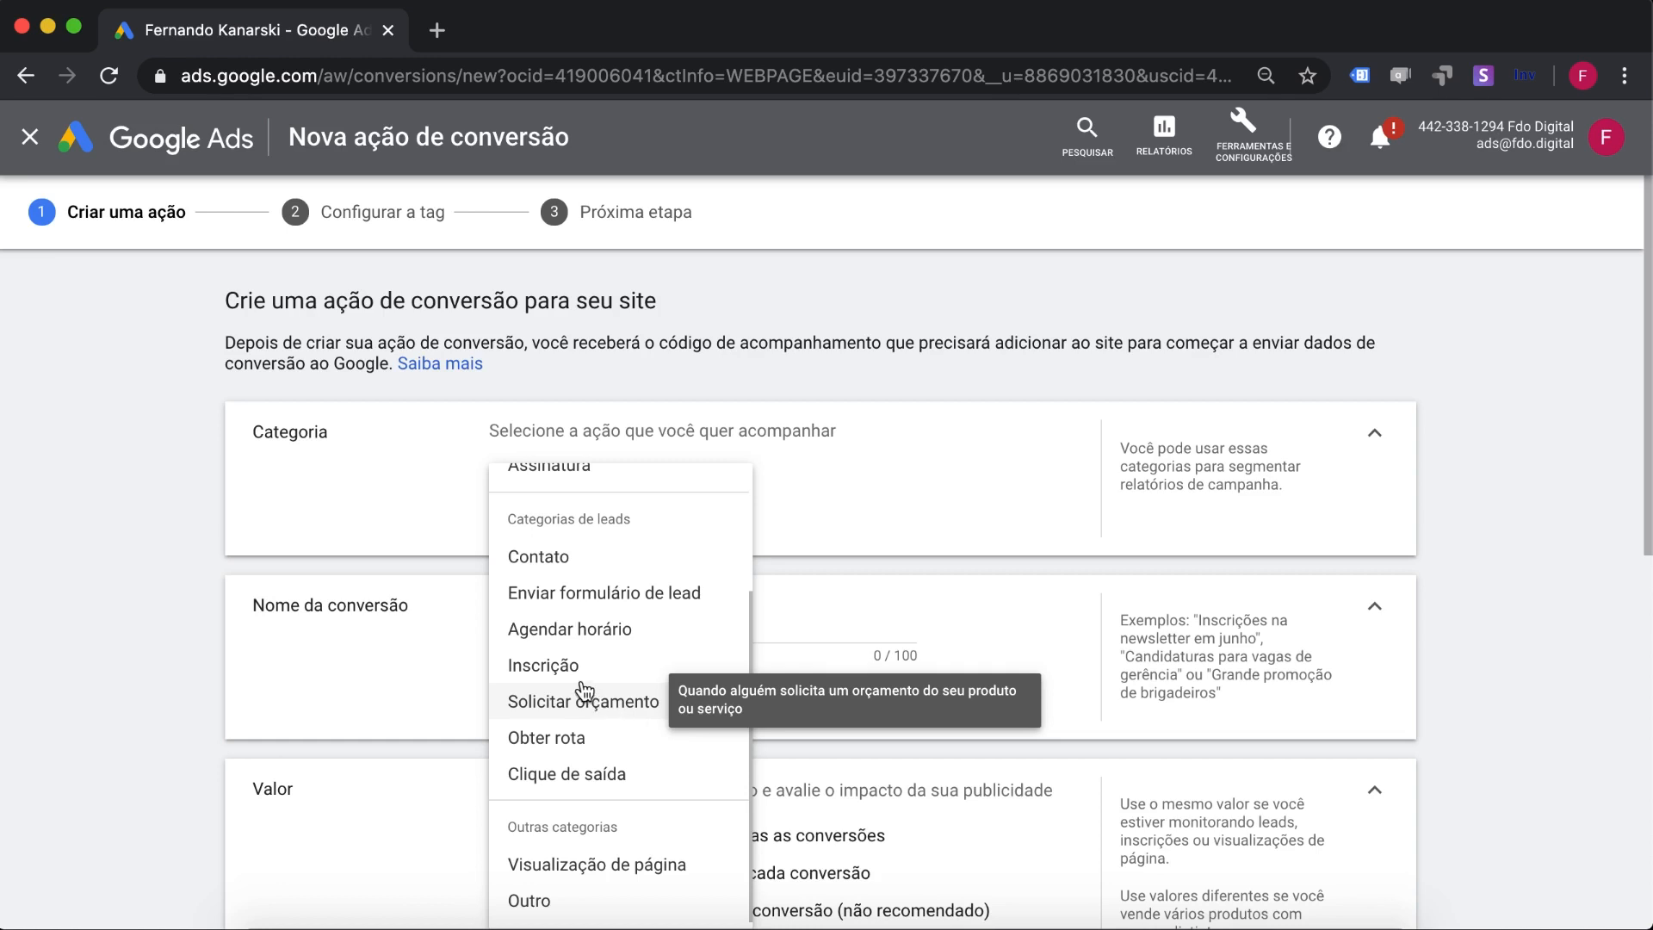
click(545, 667)
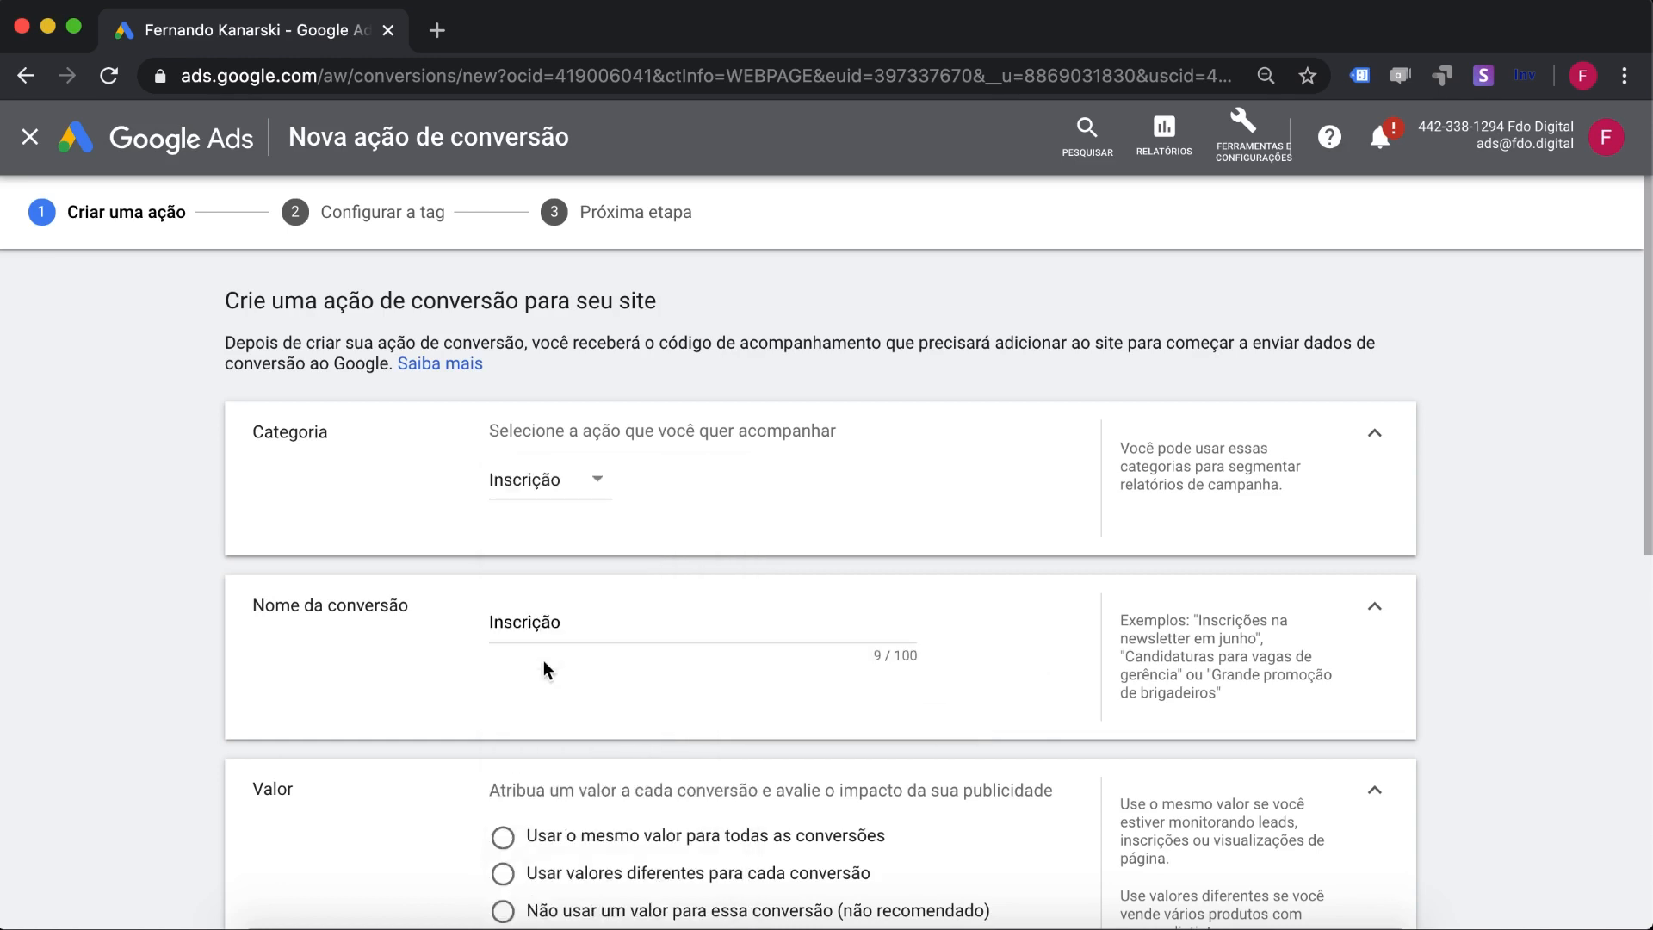
scroll(358, 668, down, 2)
double_click(534, 526)
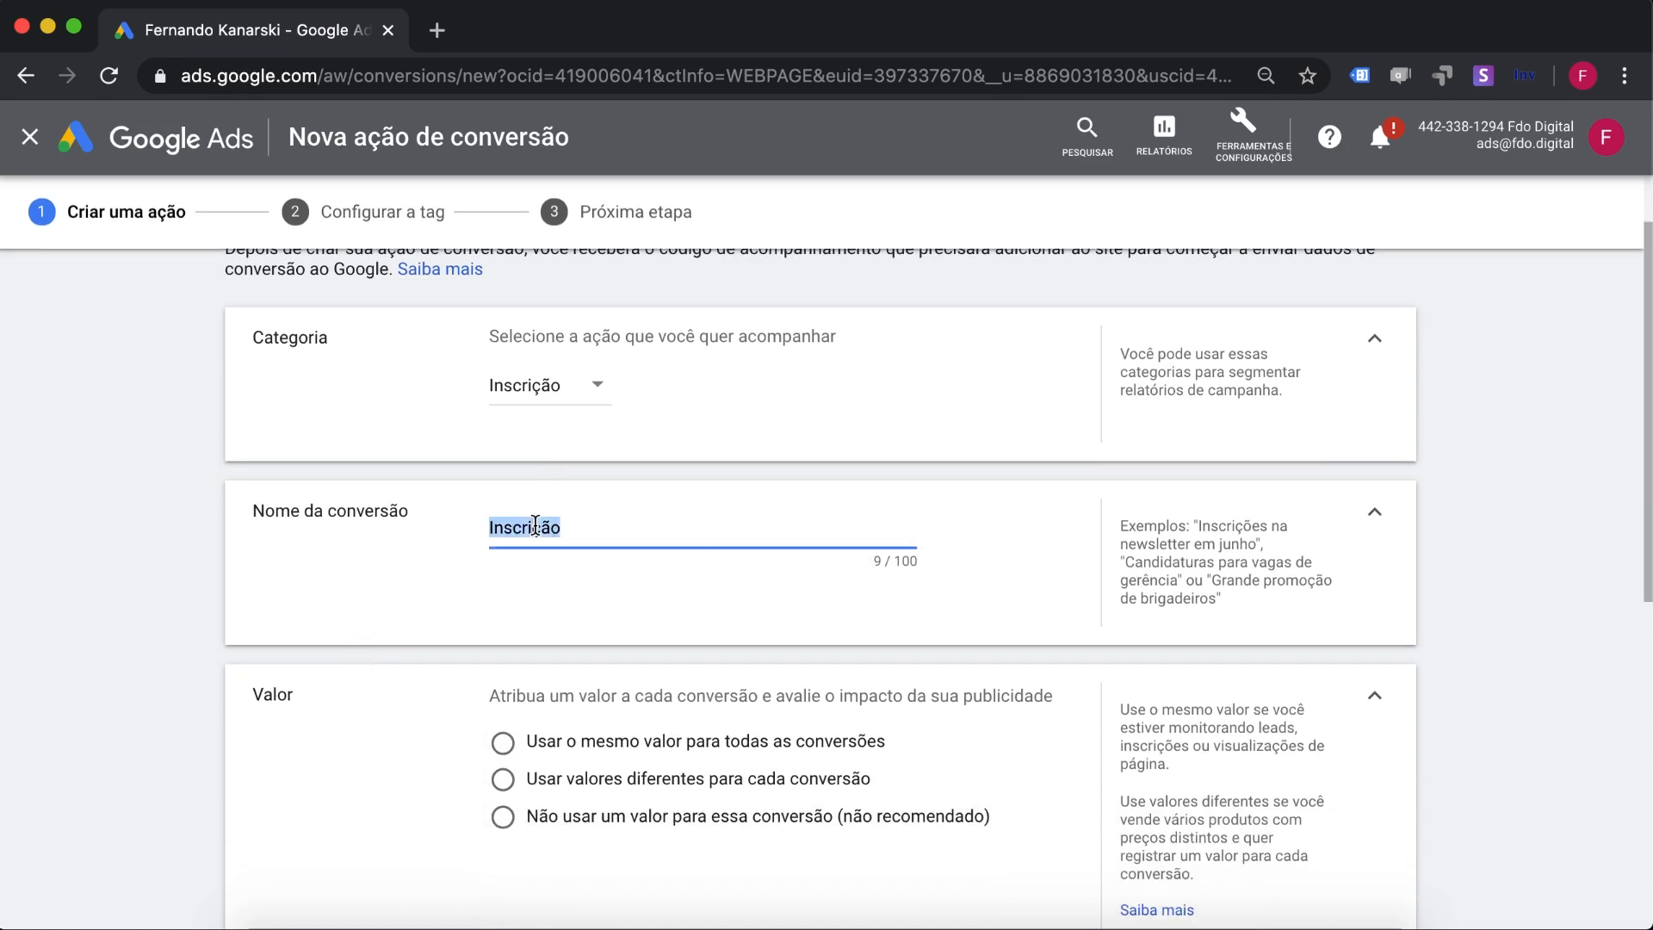
text(Inscrição News)
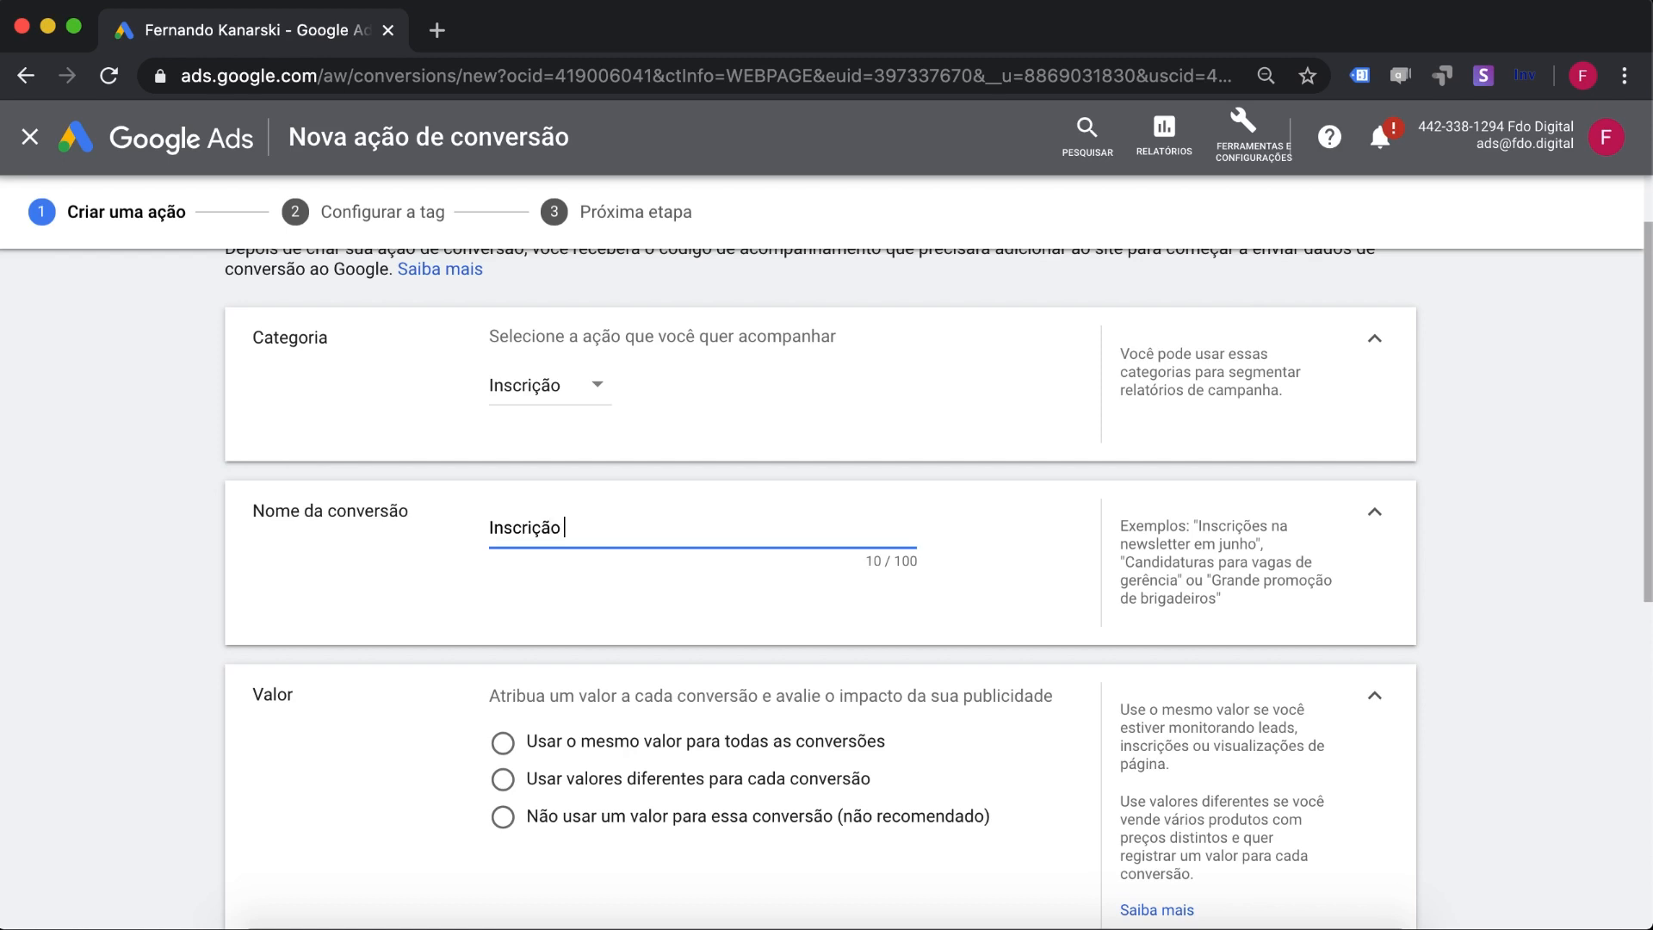
text(letter)
Step: Set the conversion to use no value and count only one conversion (Uma) per click or interaction
scroll(353, 686, down, 5)
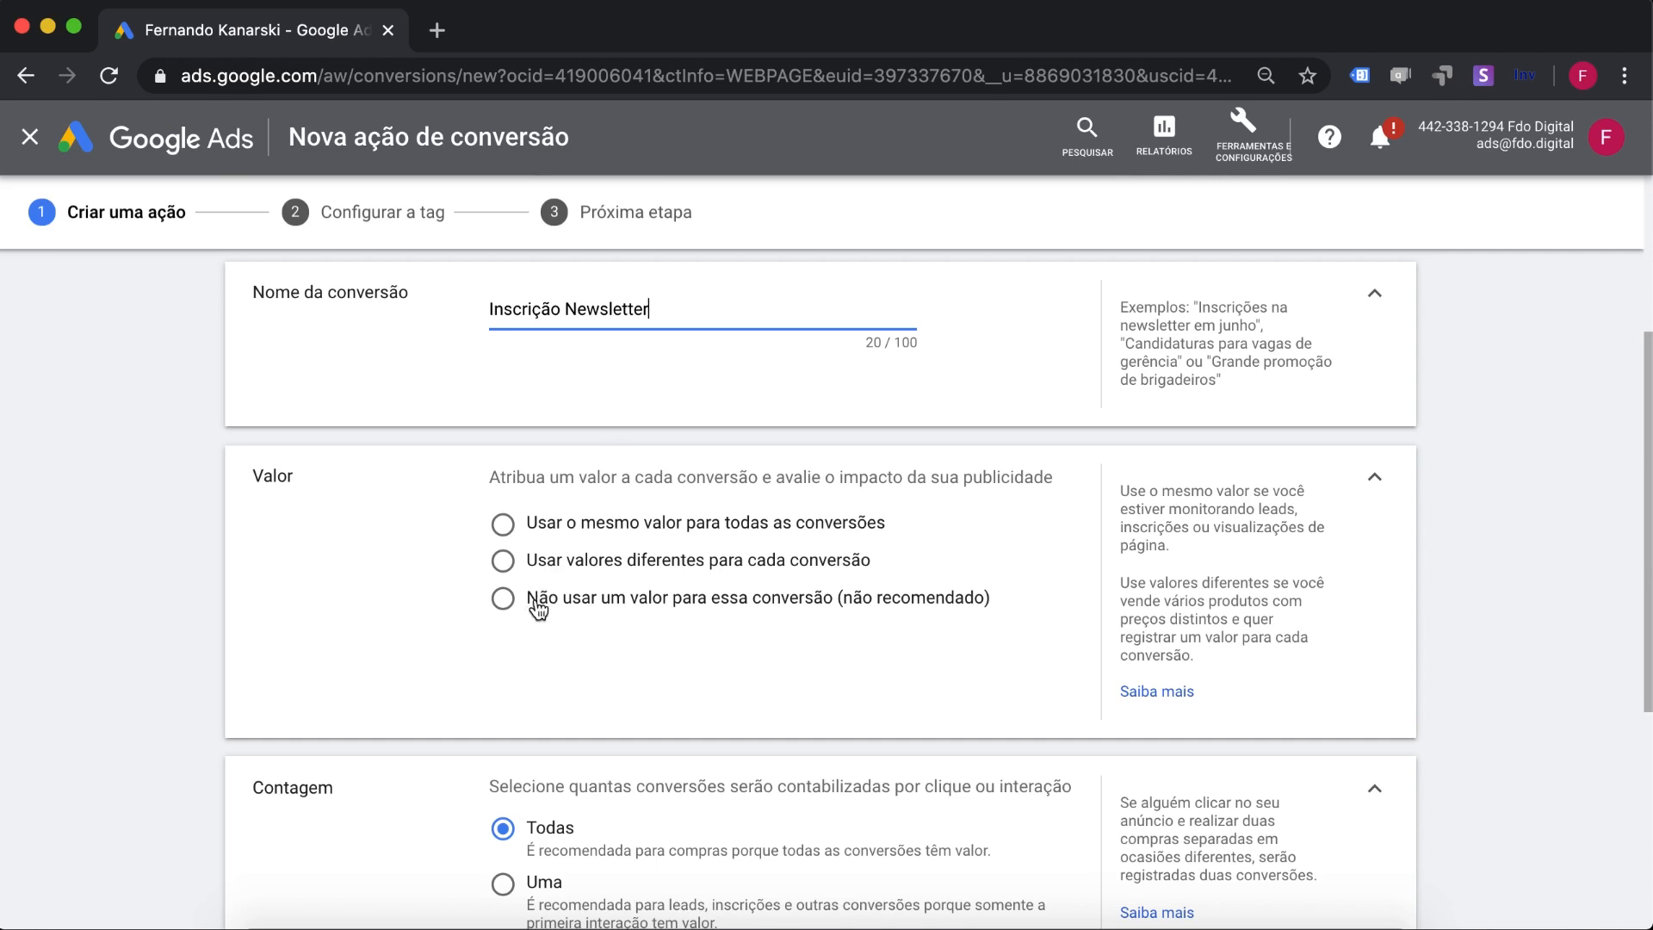
click(504, 599)
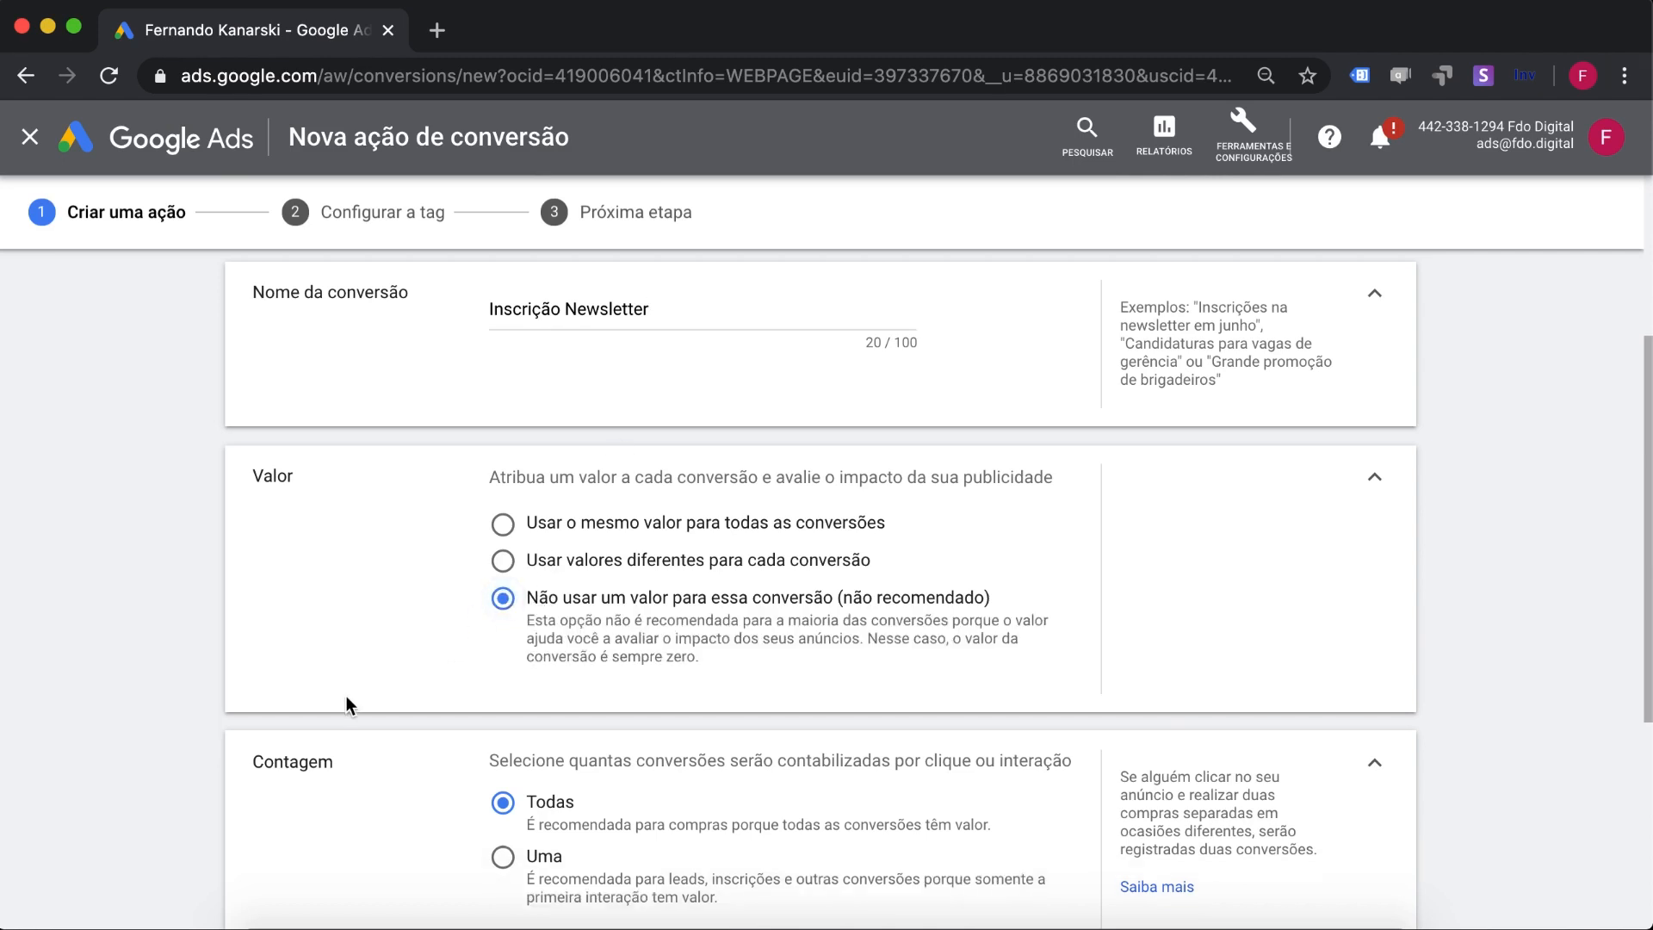
scroll(448, 689, down, 3)
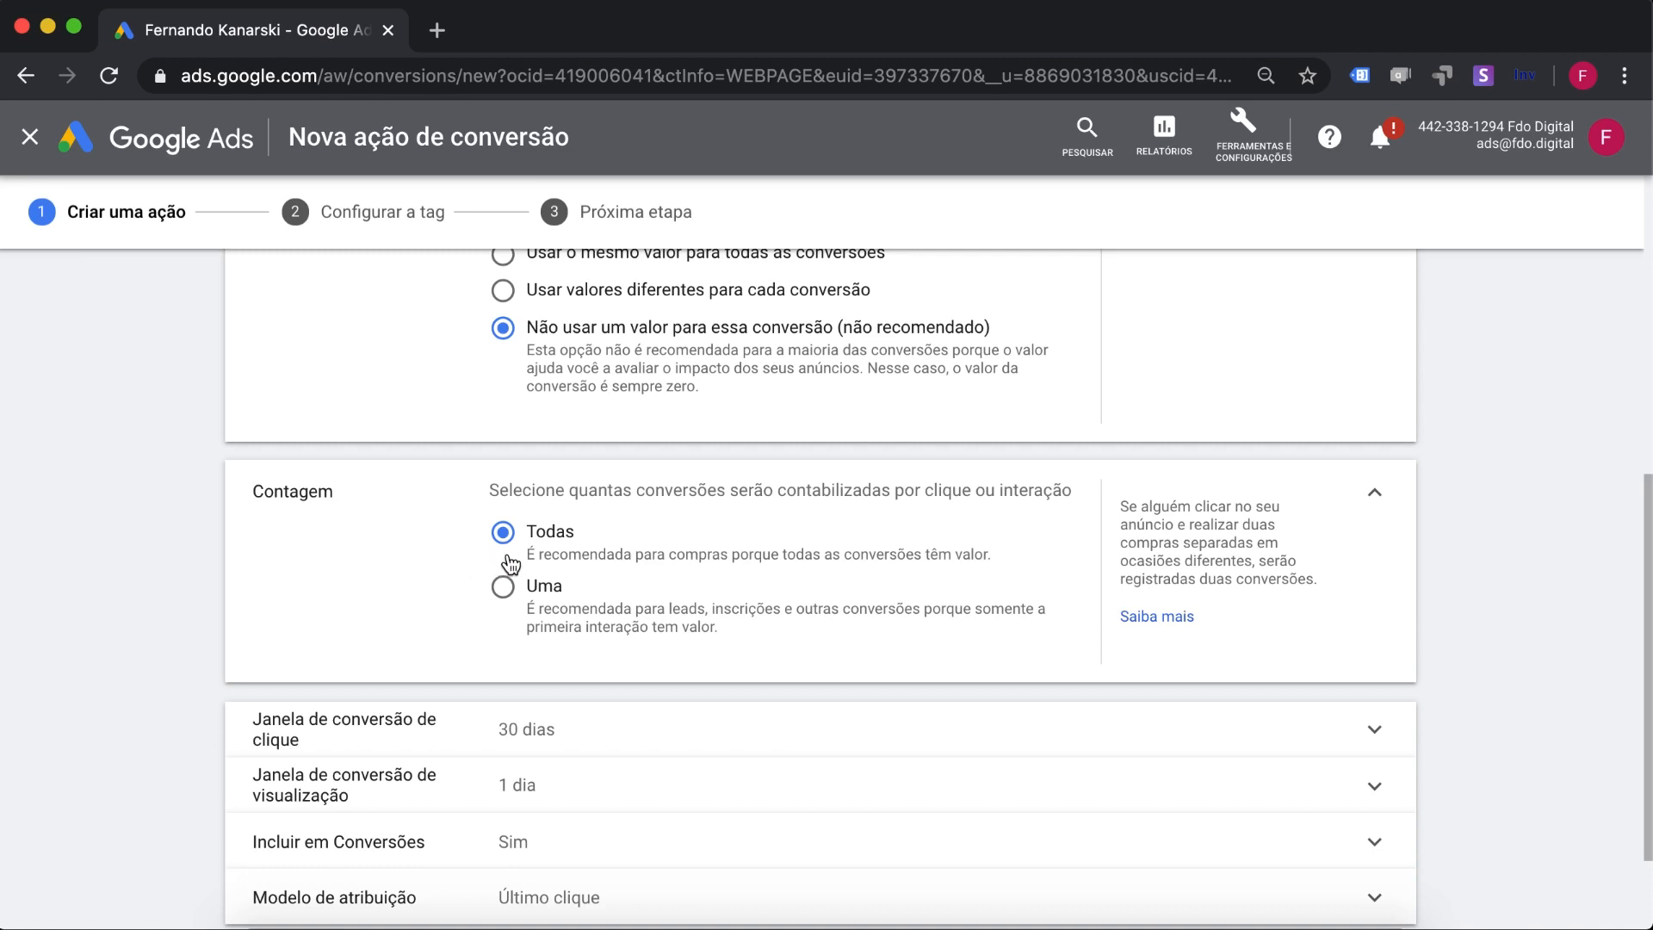
click(506, 603)
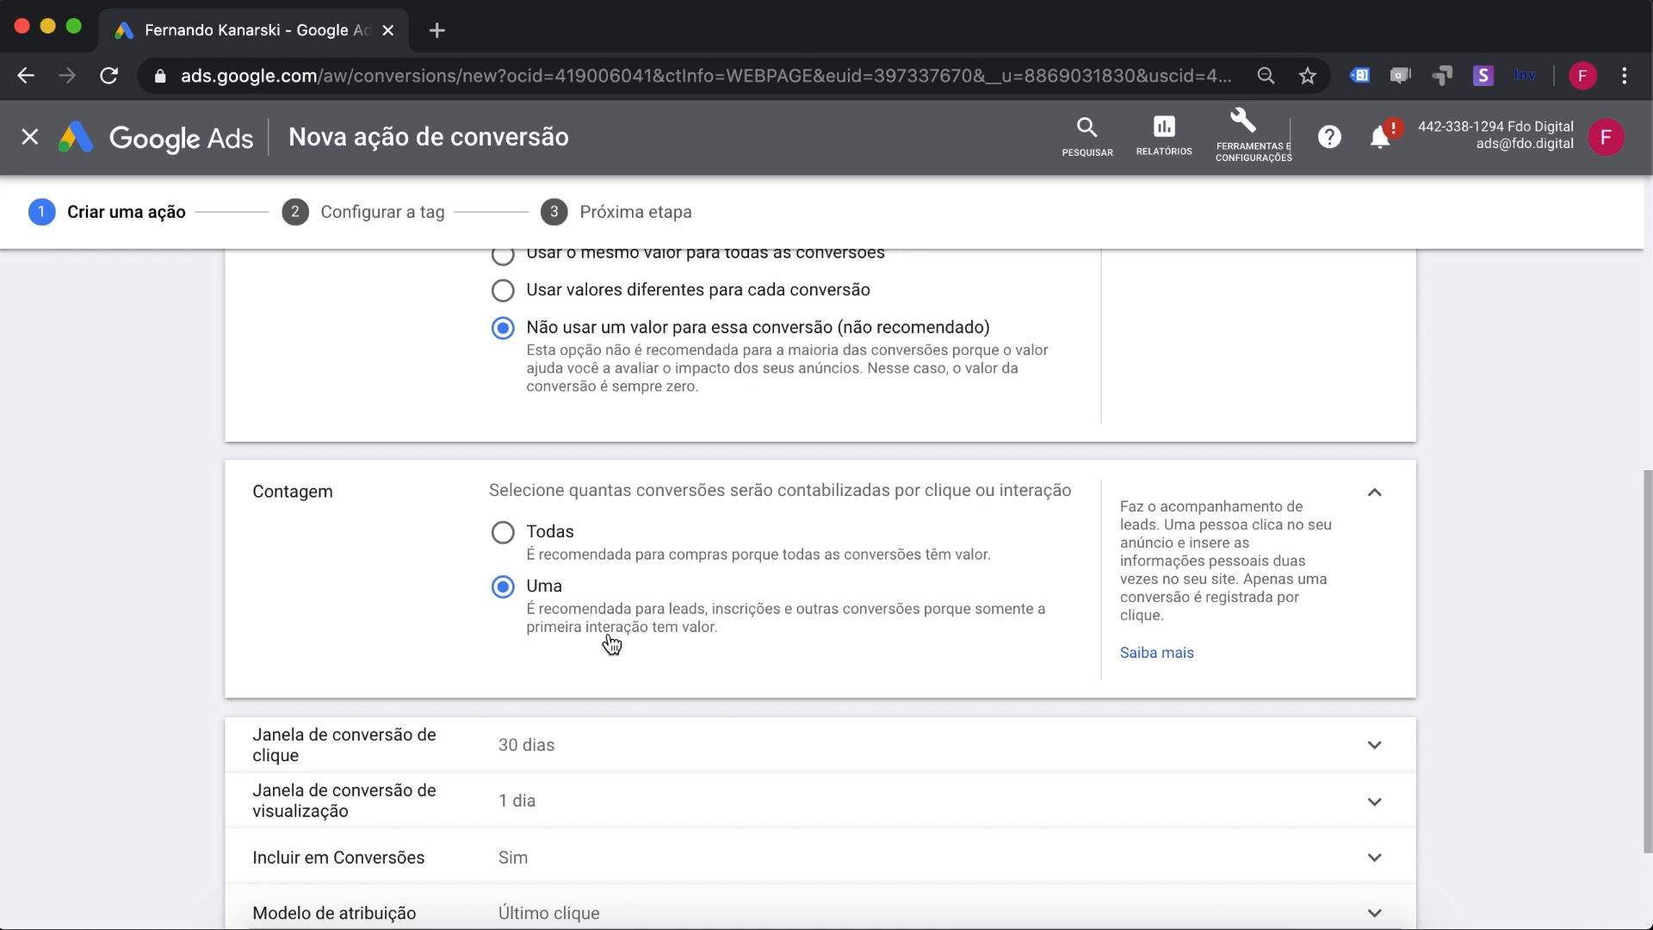
Step: Expand the click and view conversion window settings and set the view conversion window to 2 semanas
scroll(405, 664, down, 3)
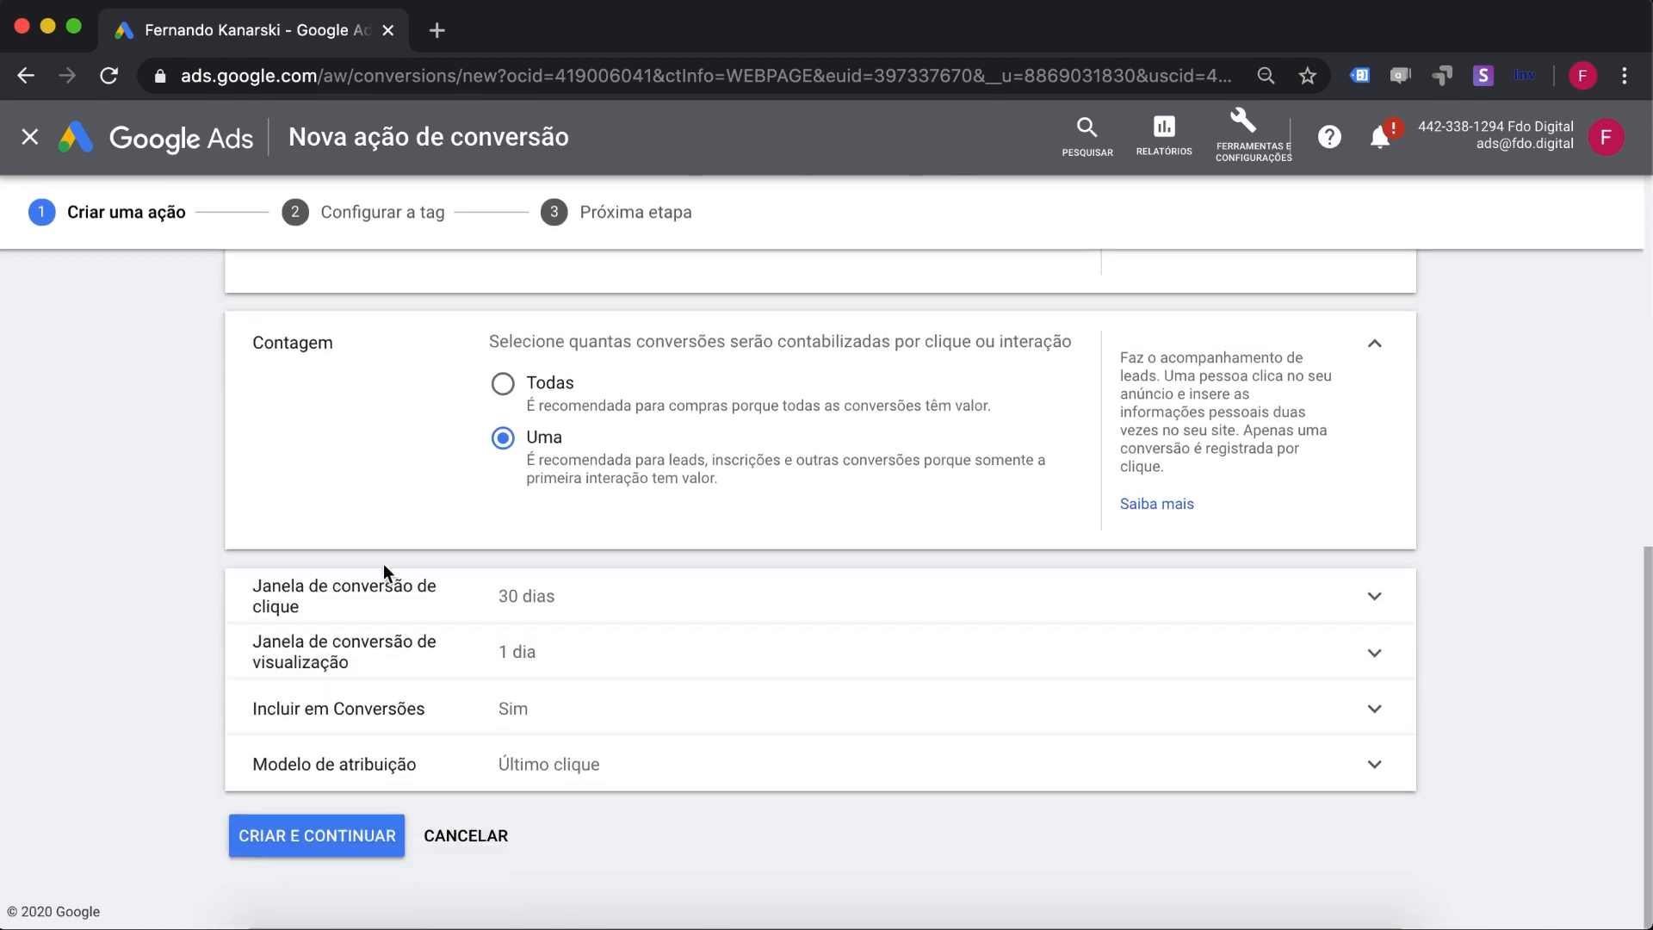
click(353, 602)
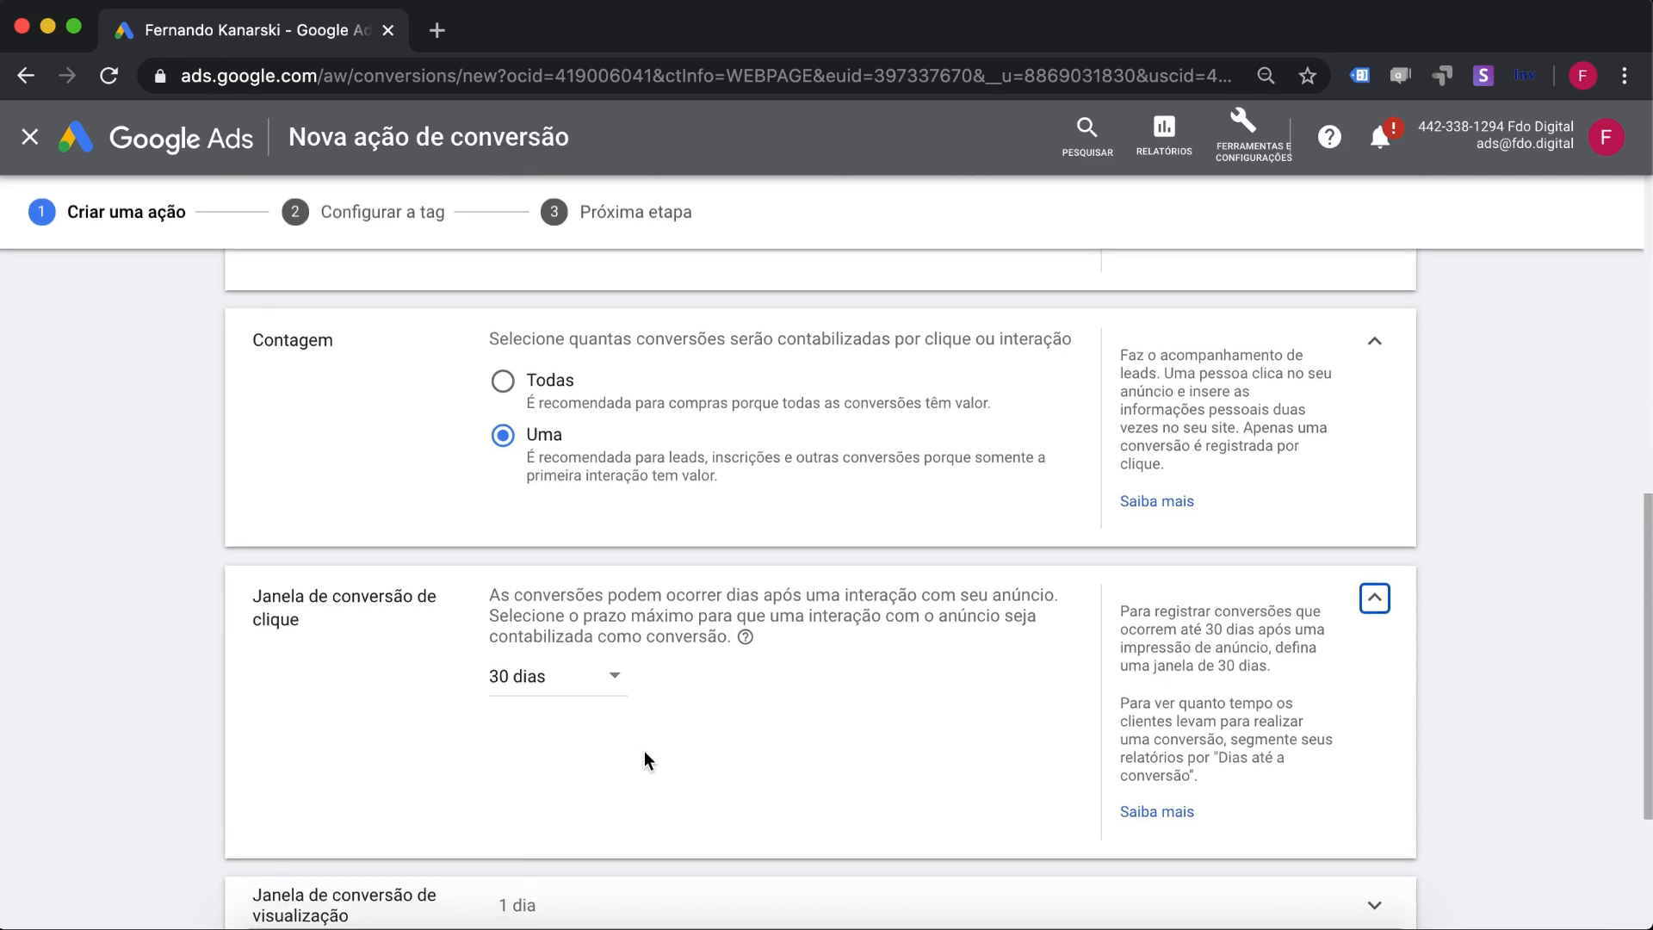
scroll(644, 757, down, 3)
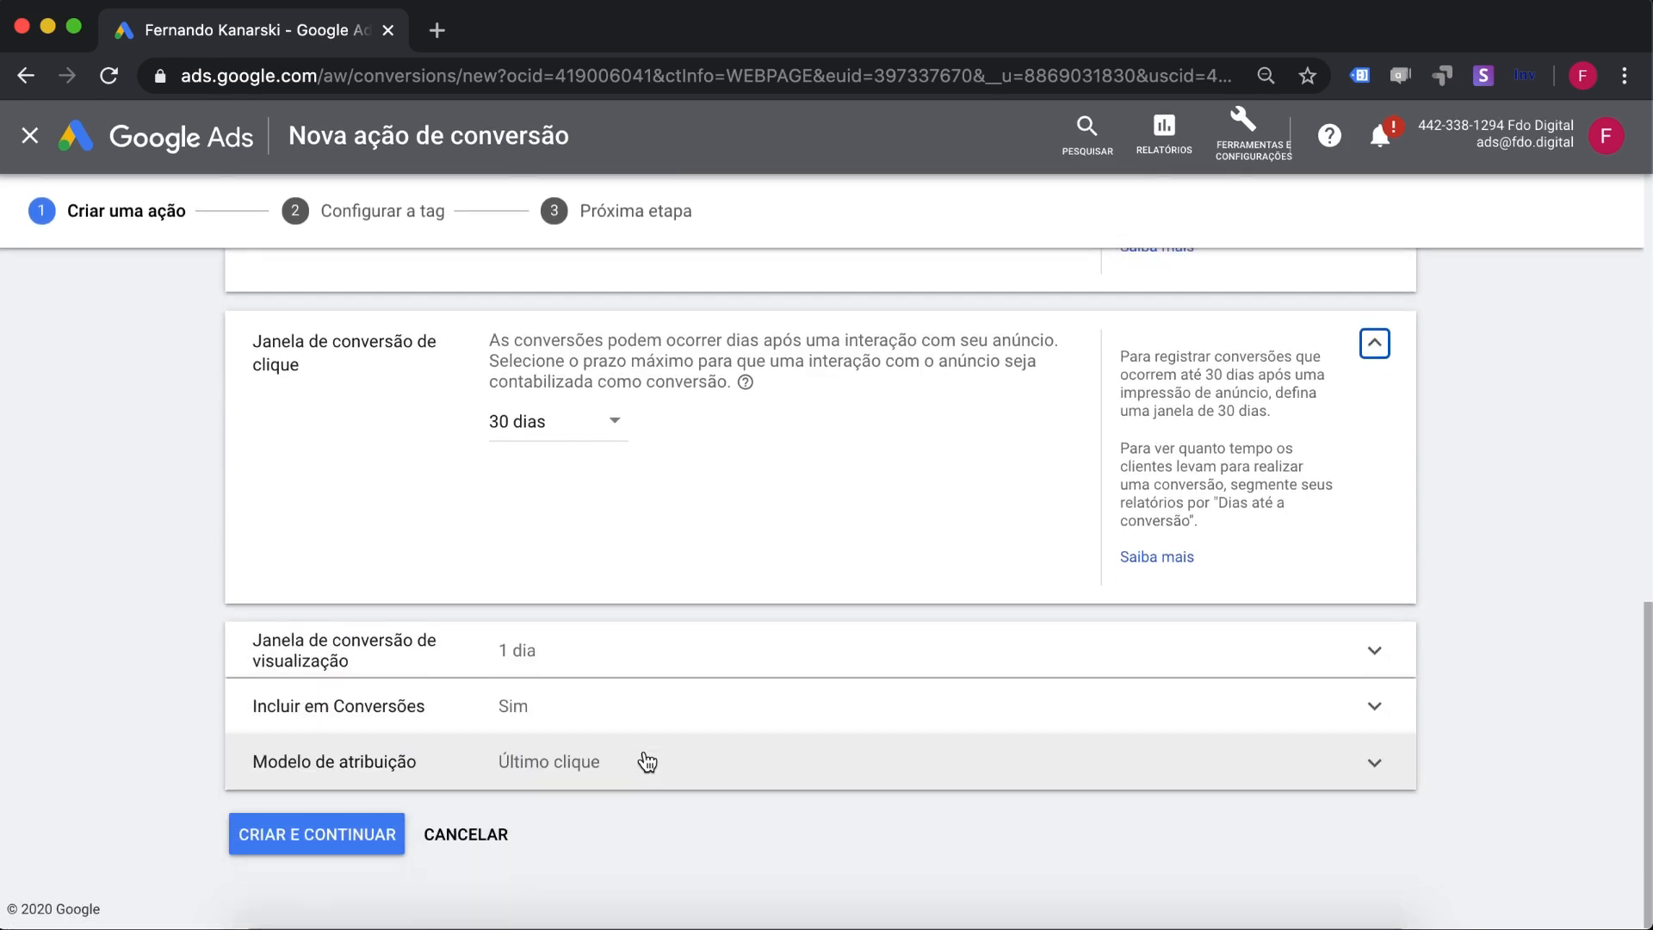
click(368, 661)
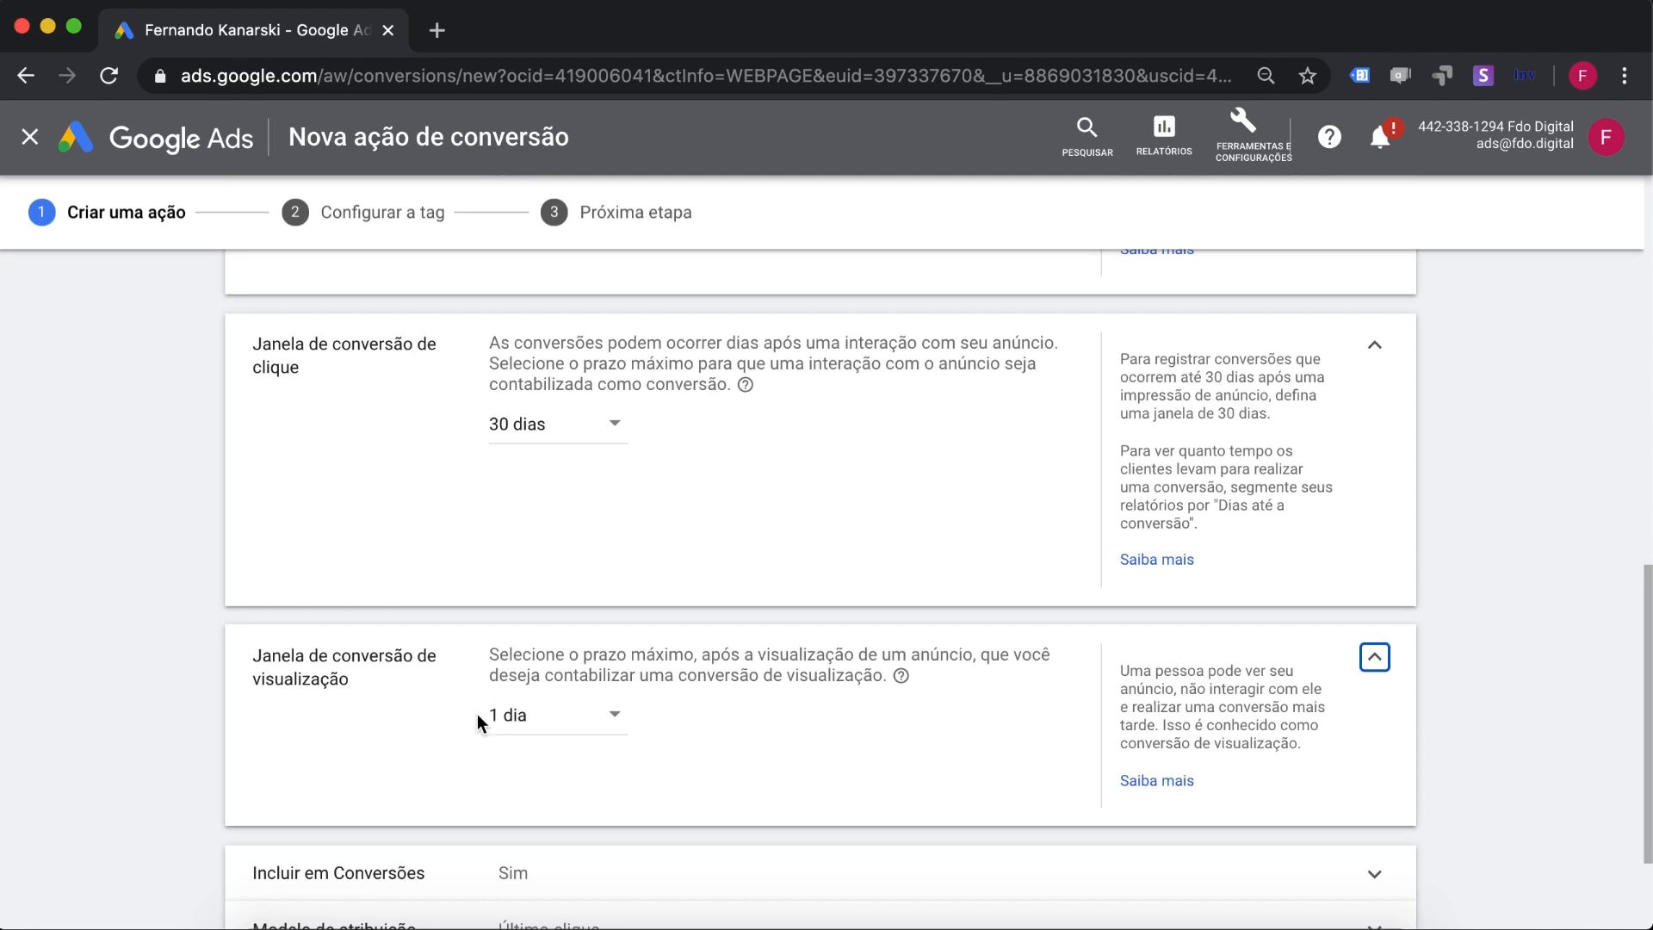
click(564, 716)
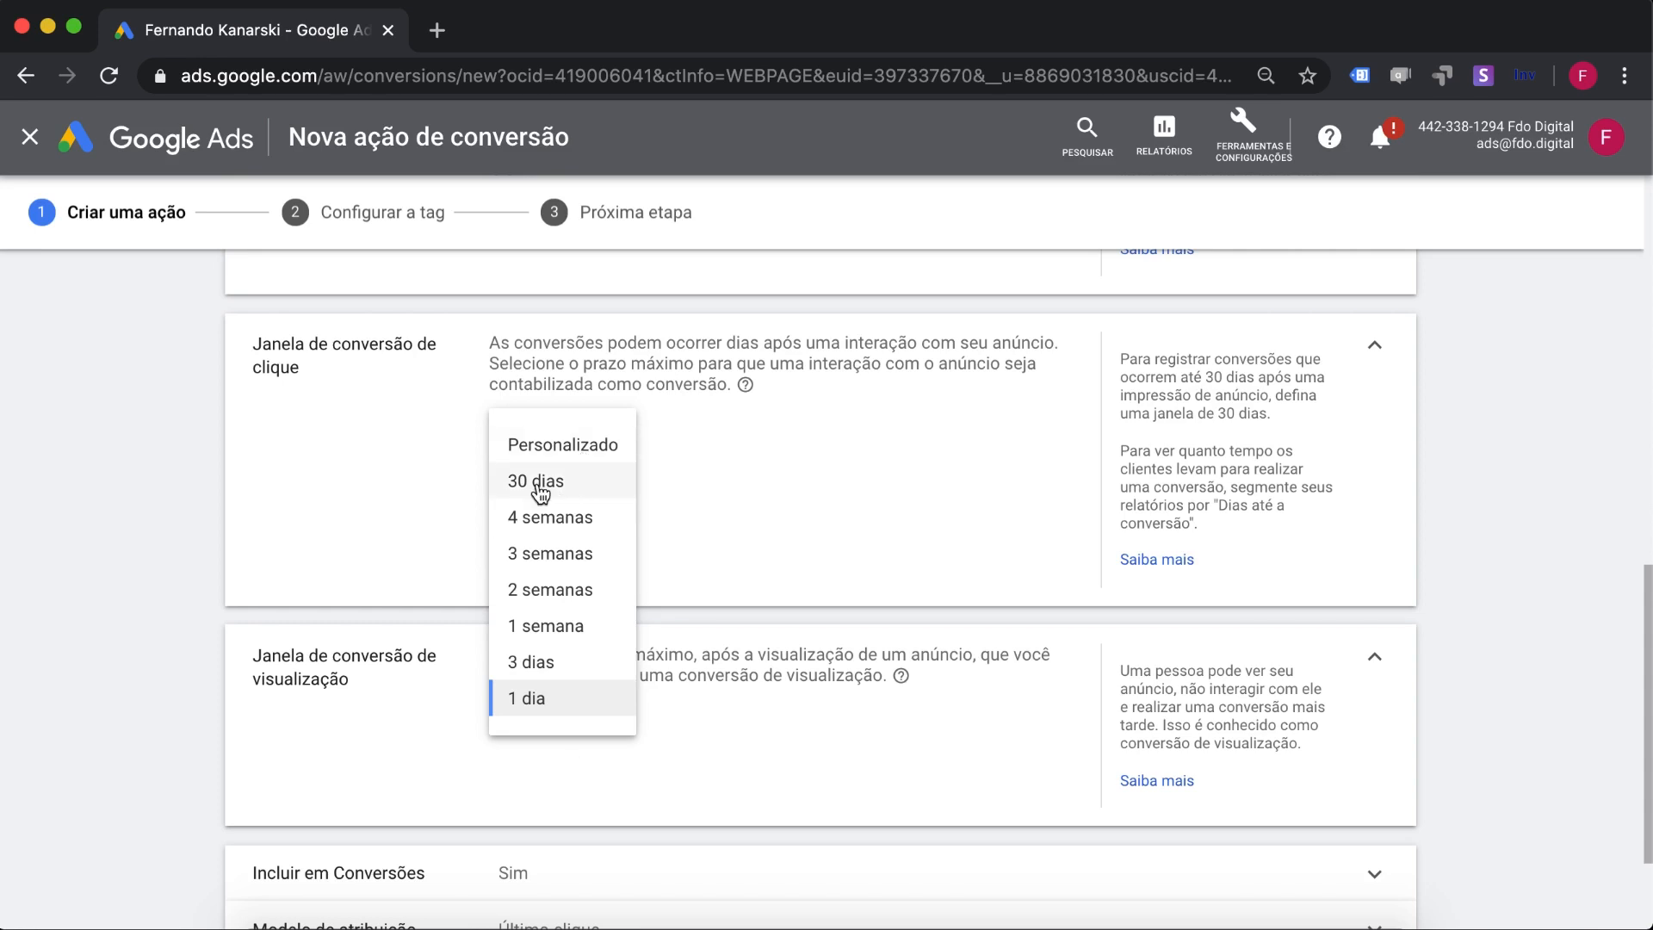
click(555, 589)
Step: Expand the Incluir em Conversões and Modelo de atribuição settings to review their options
scroll(302, 745, down, 4)
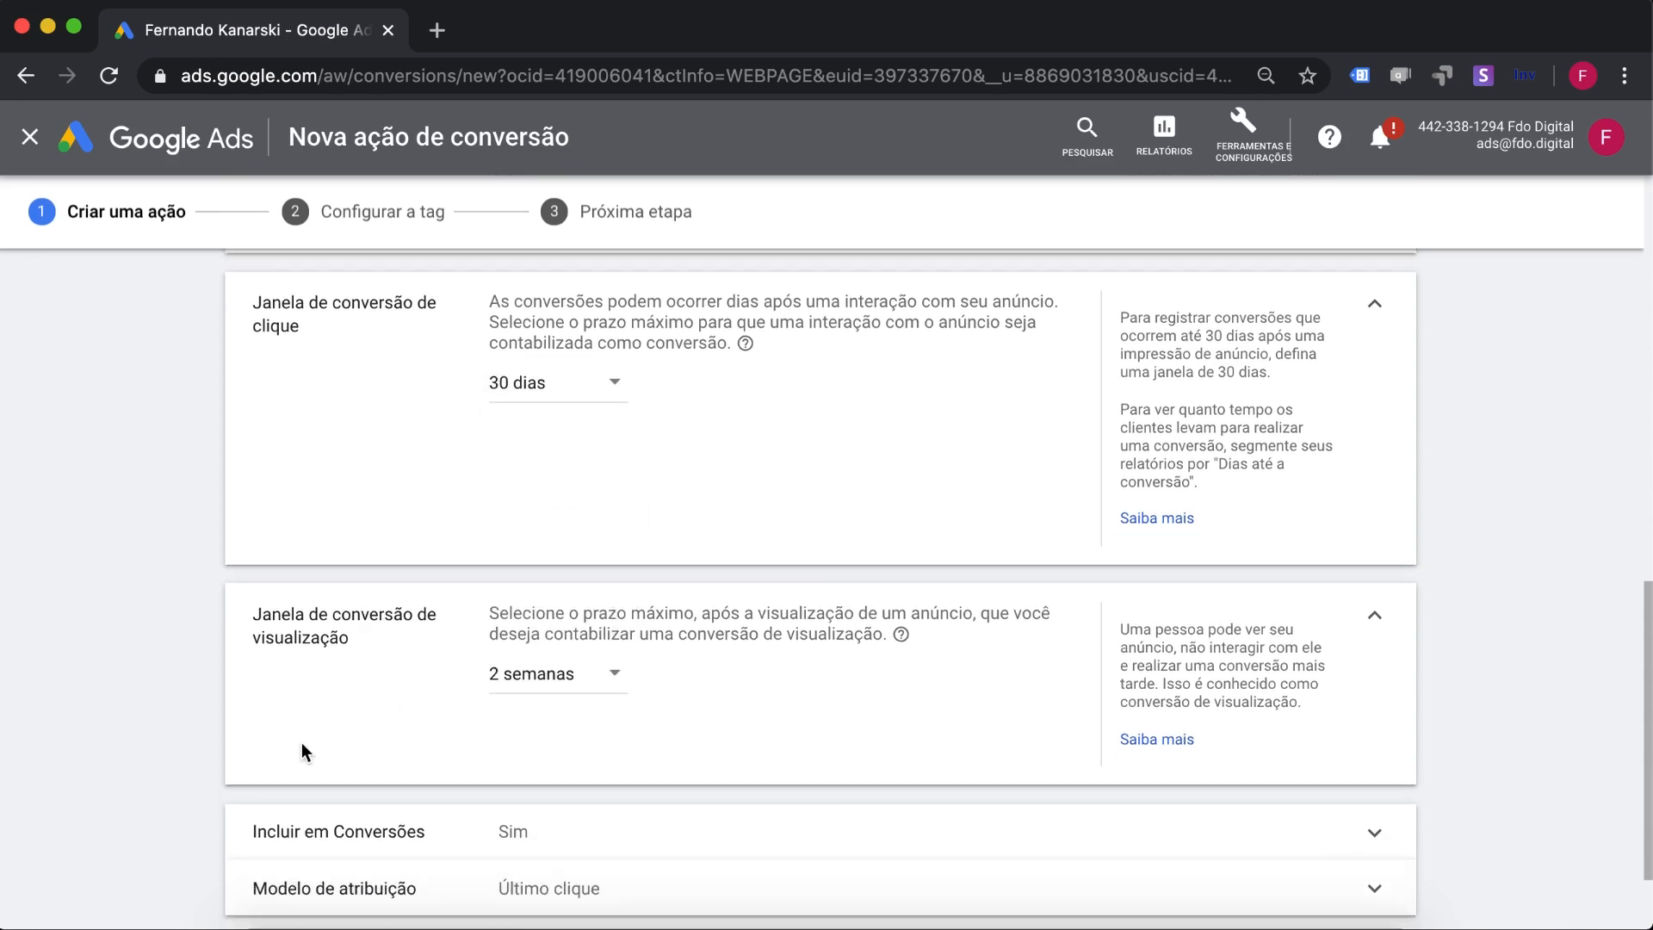
click(375, 723)
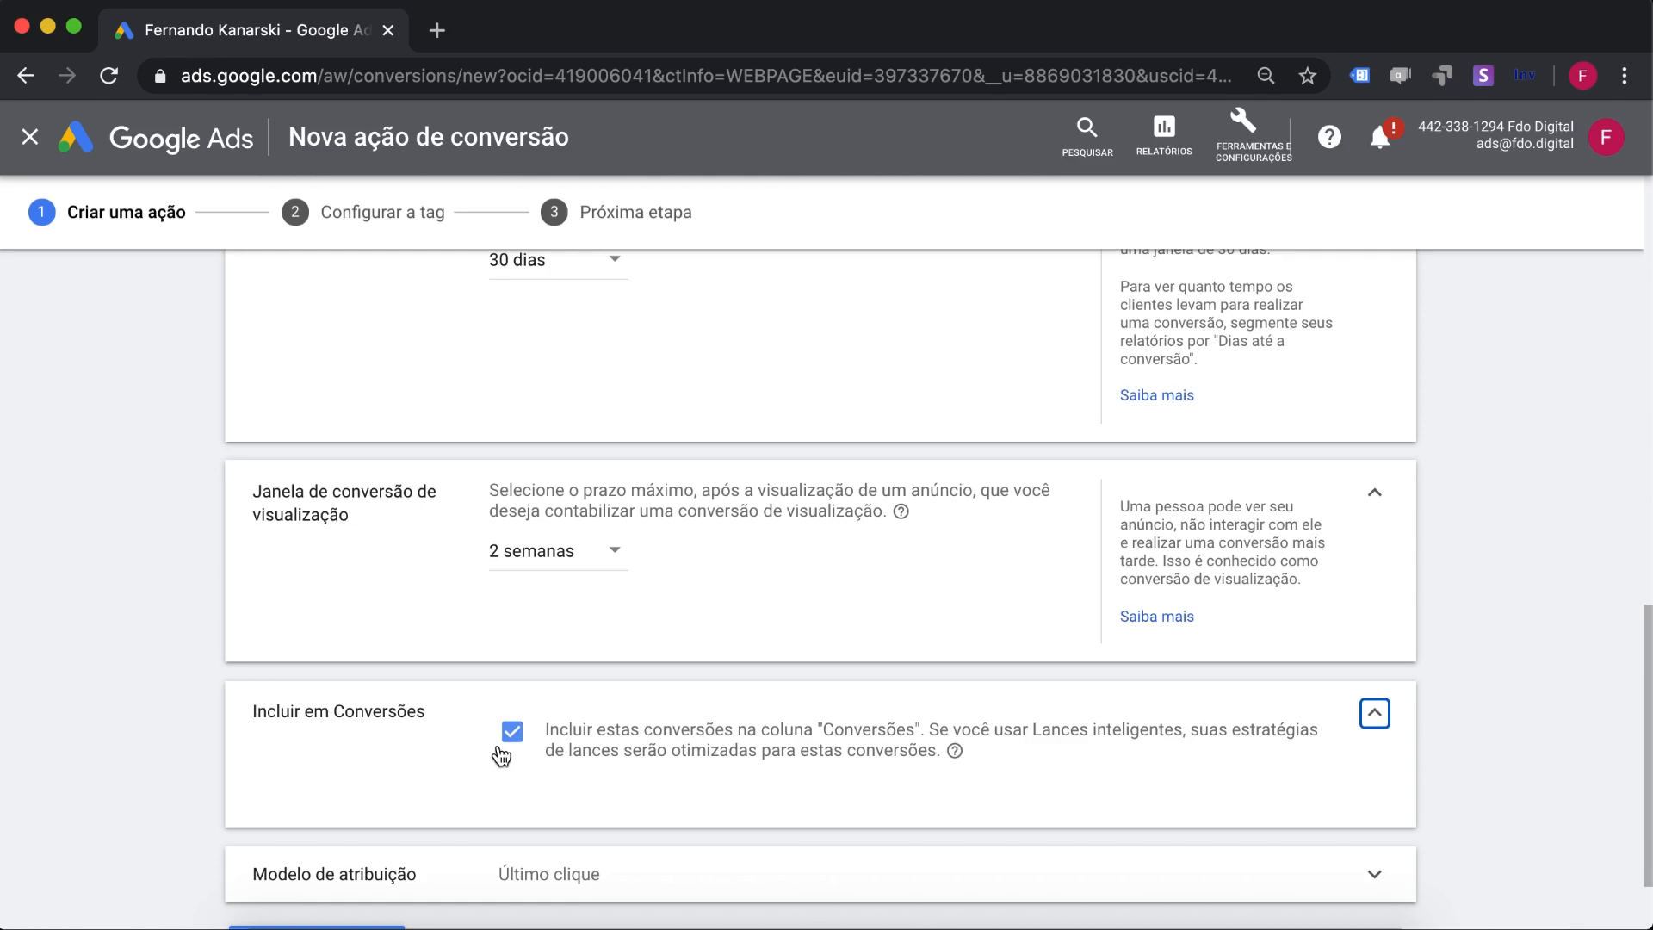
scroll(416, 757, down, 3)
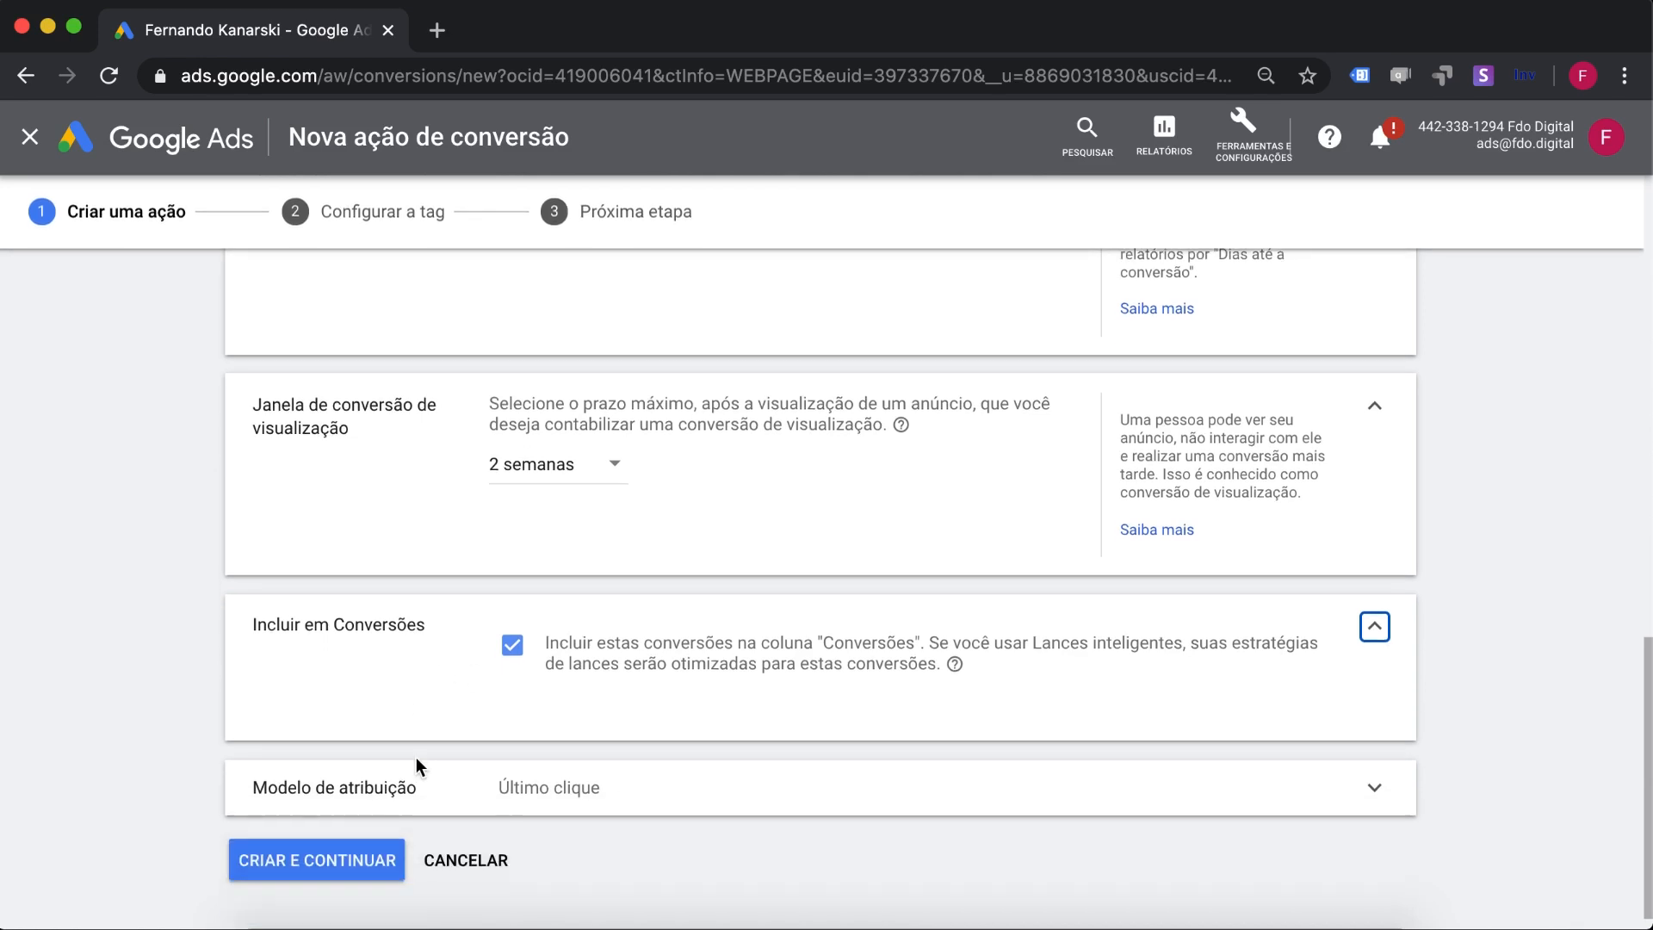
click(392, 769)
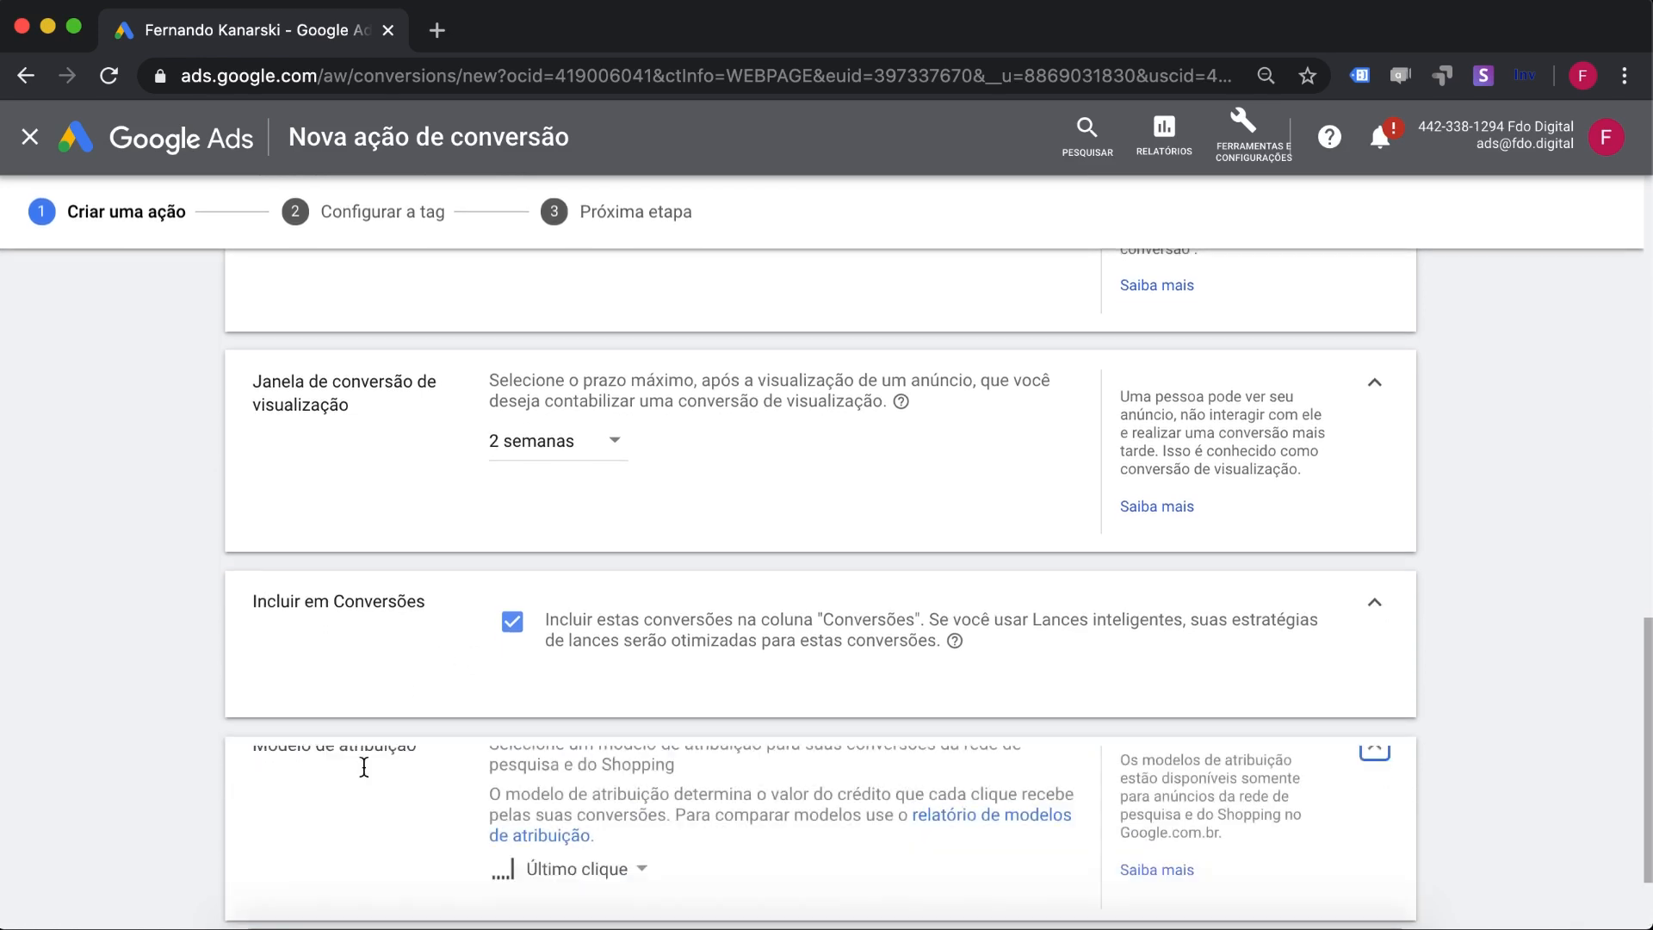
scroll(147, 774, down, 3)
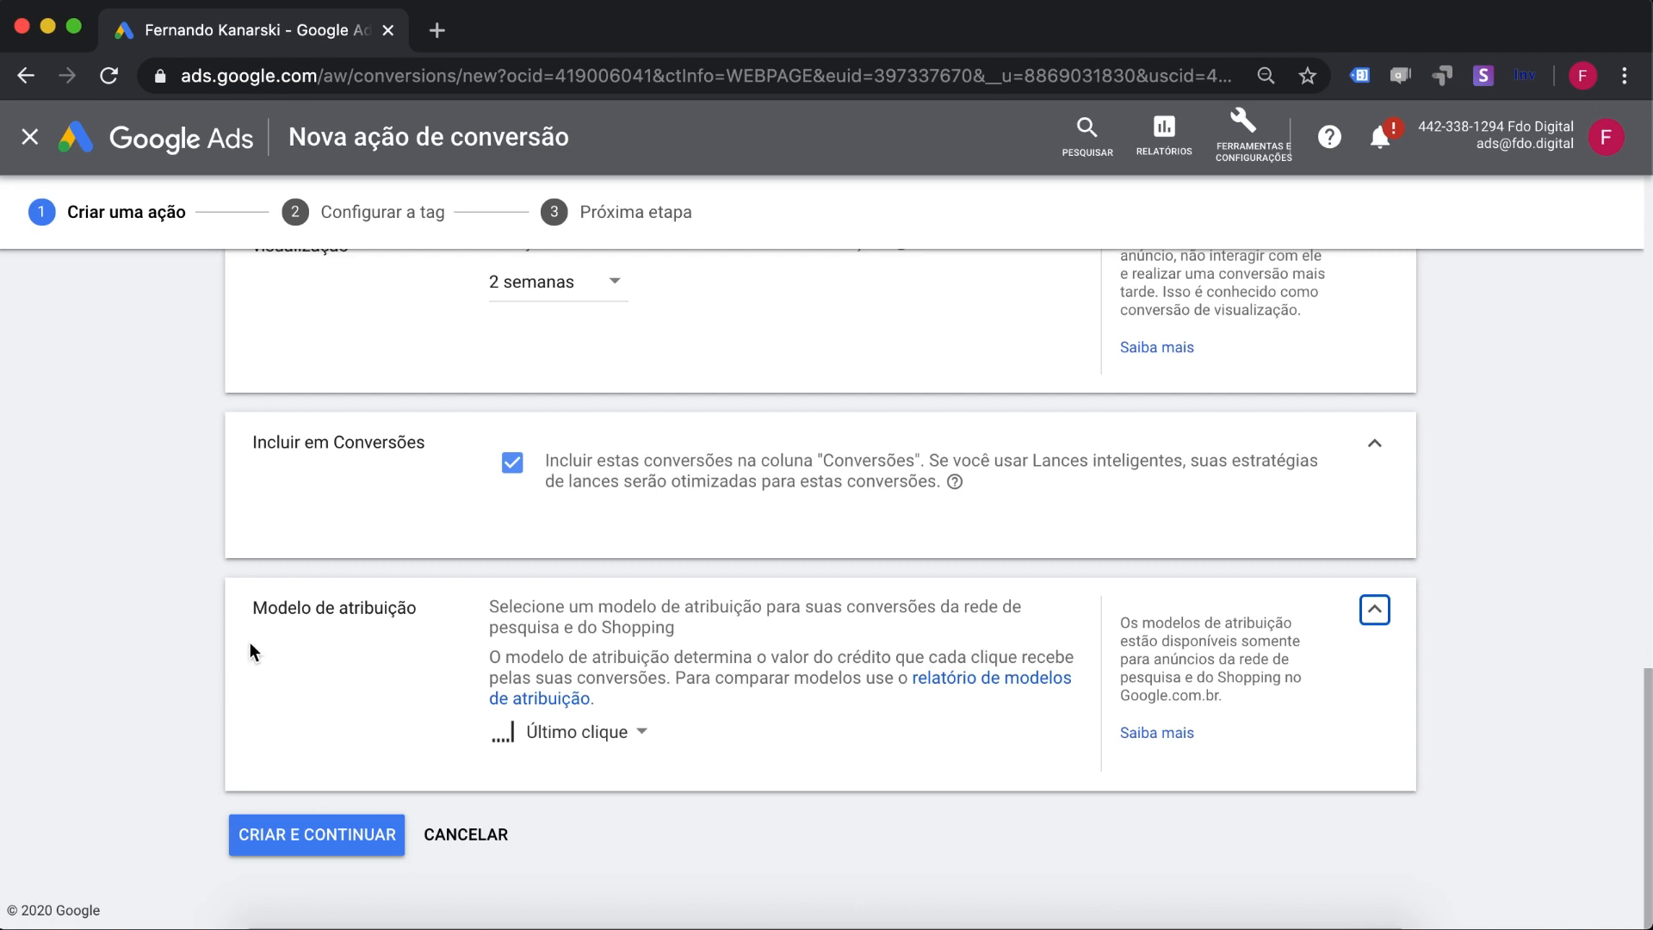
Step: Examine the attribution models available for the conversion action, including Último clique, Primeiro clique and Linear
mouse_move(564, 746)
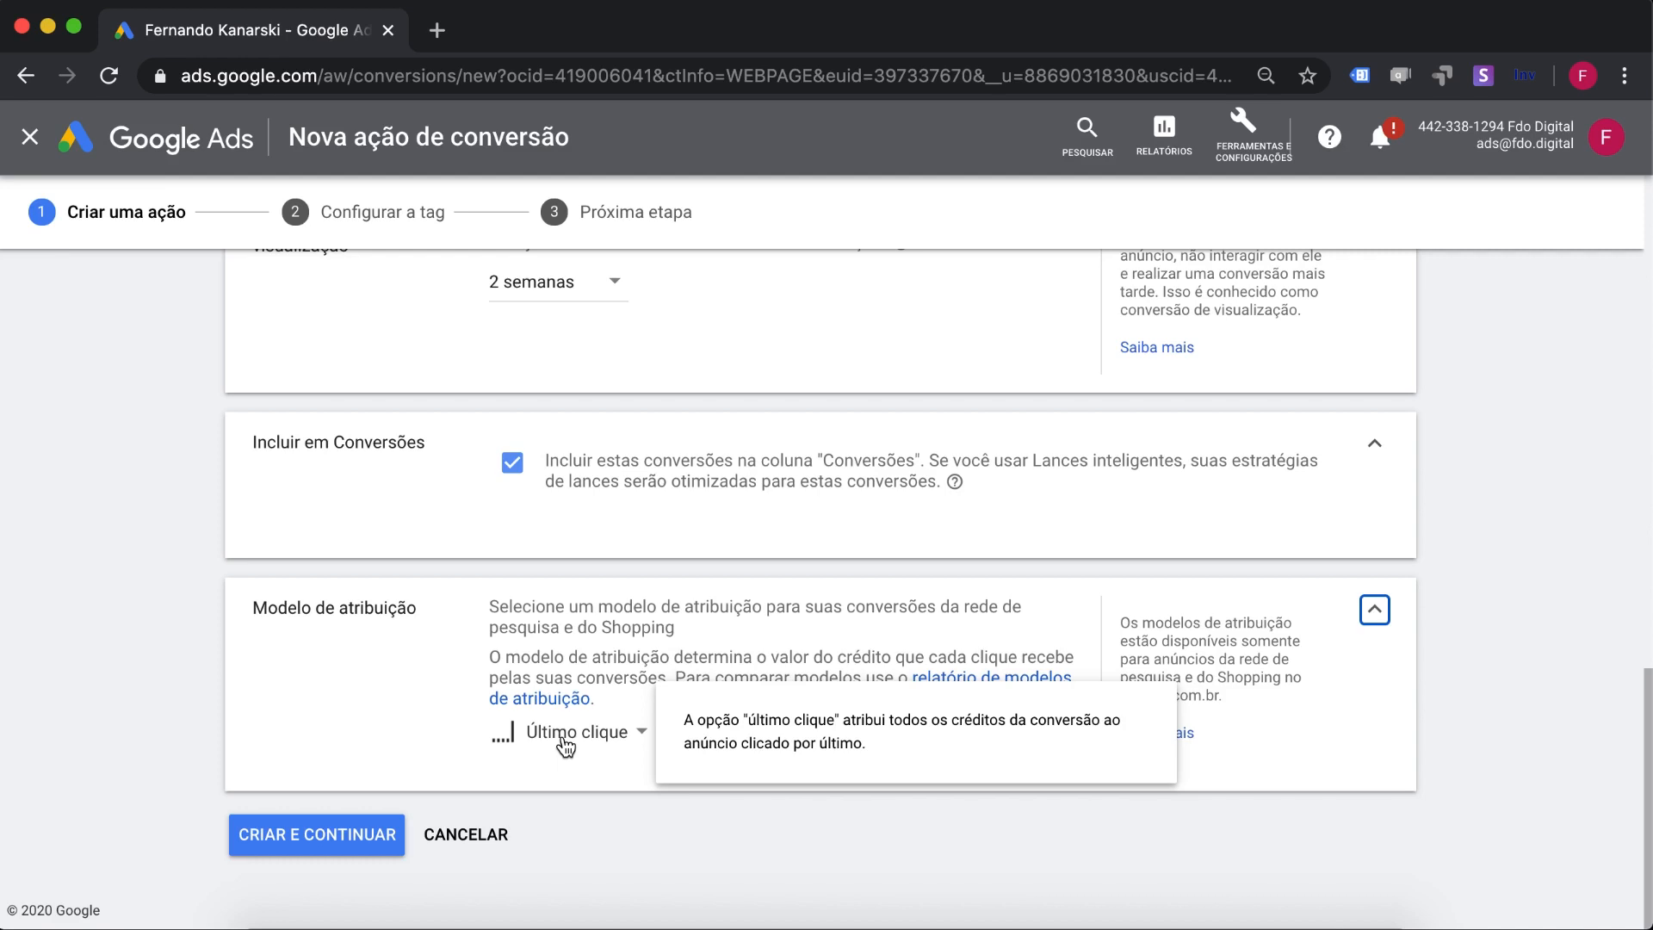
click(565, 737)
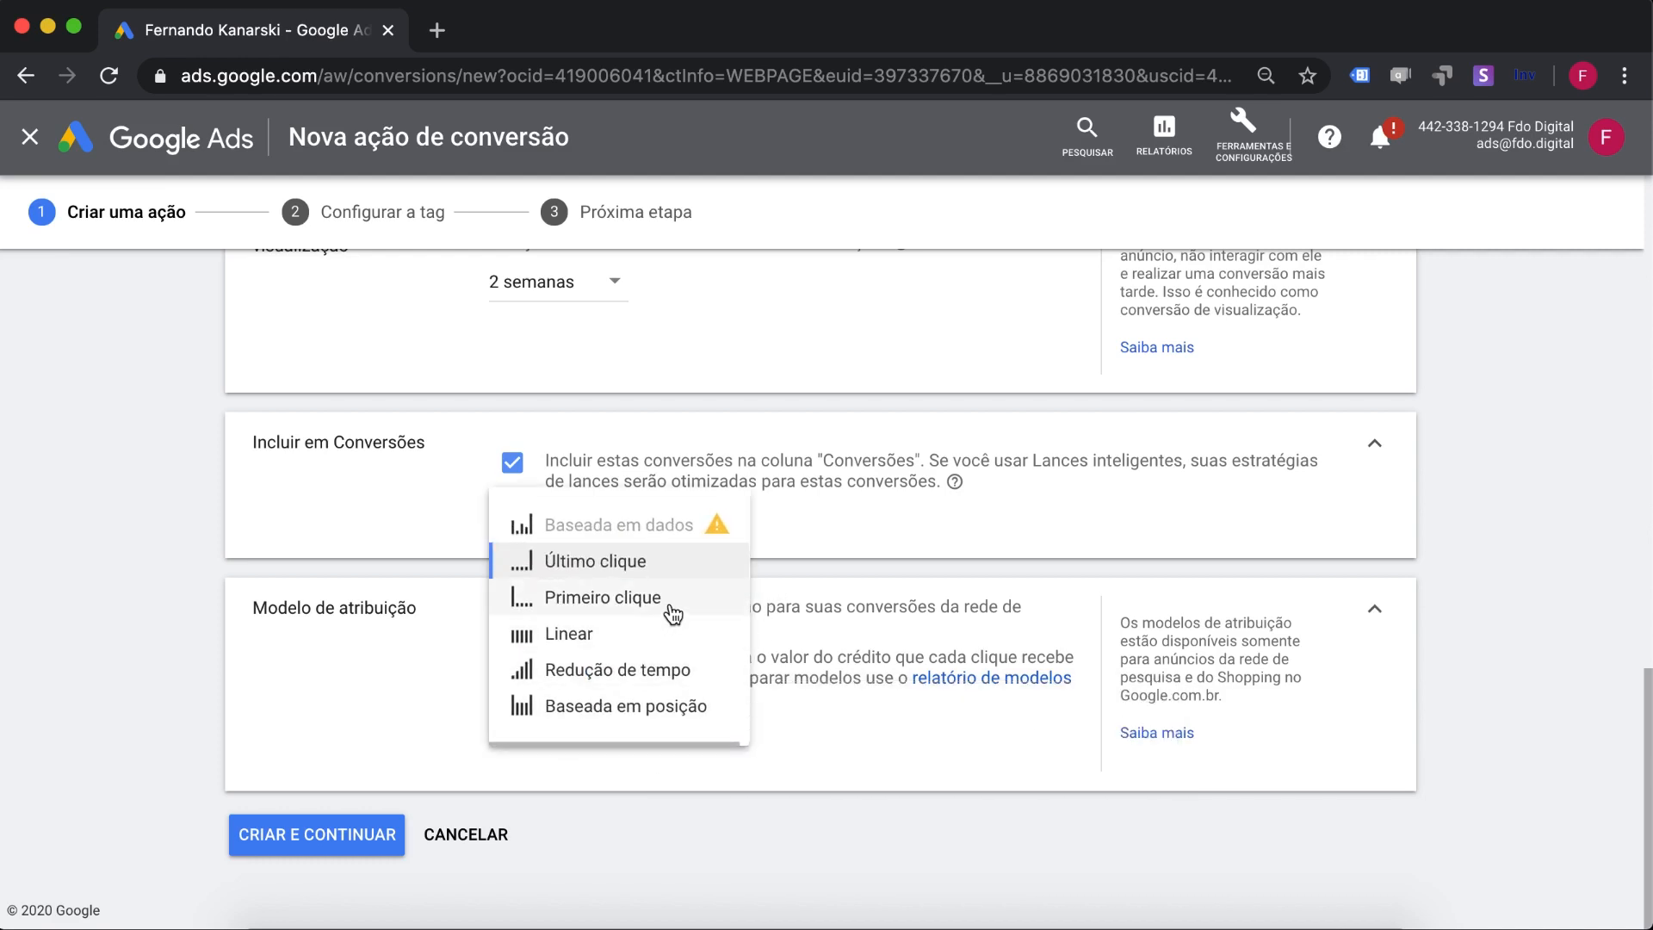
mouse_move(673, 613)
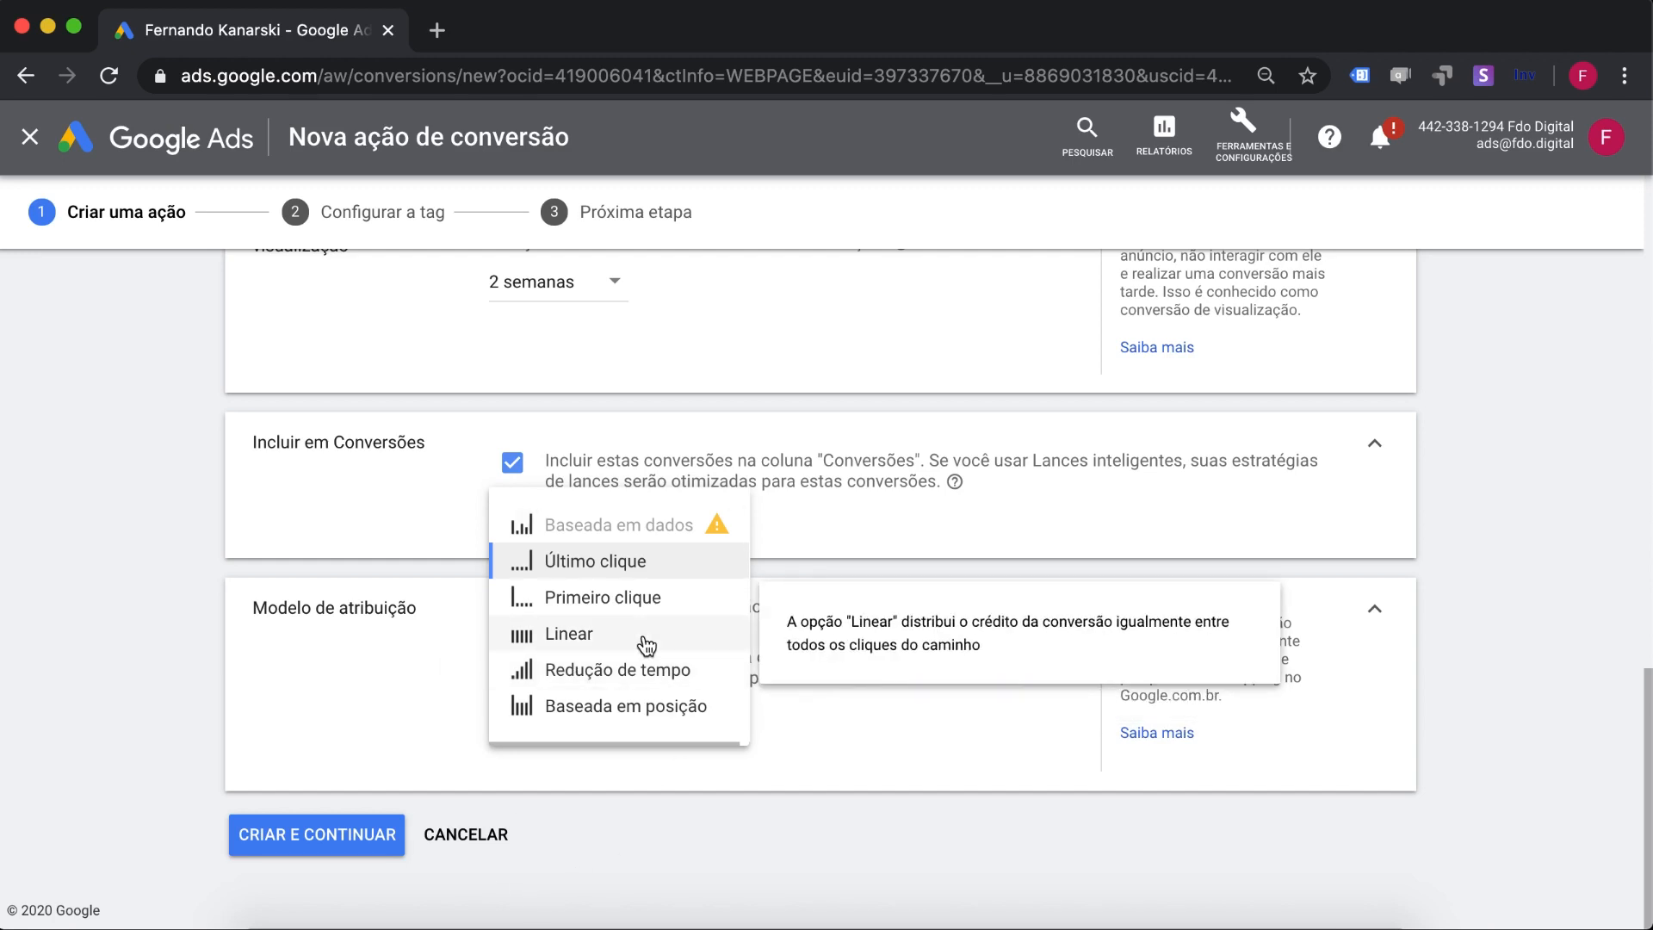
click(377, 699)
scroll(349, 503, up, 2)
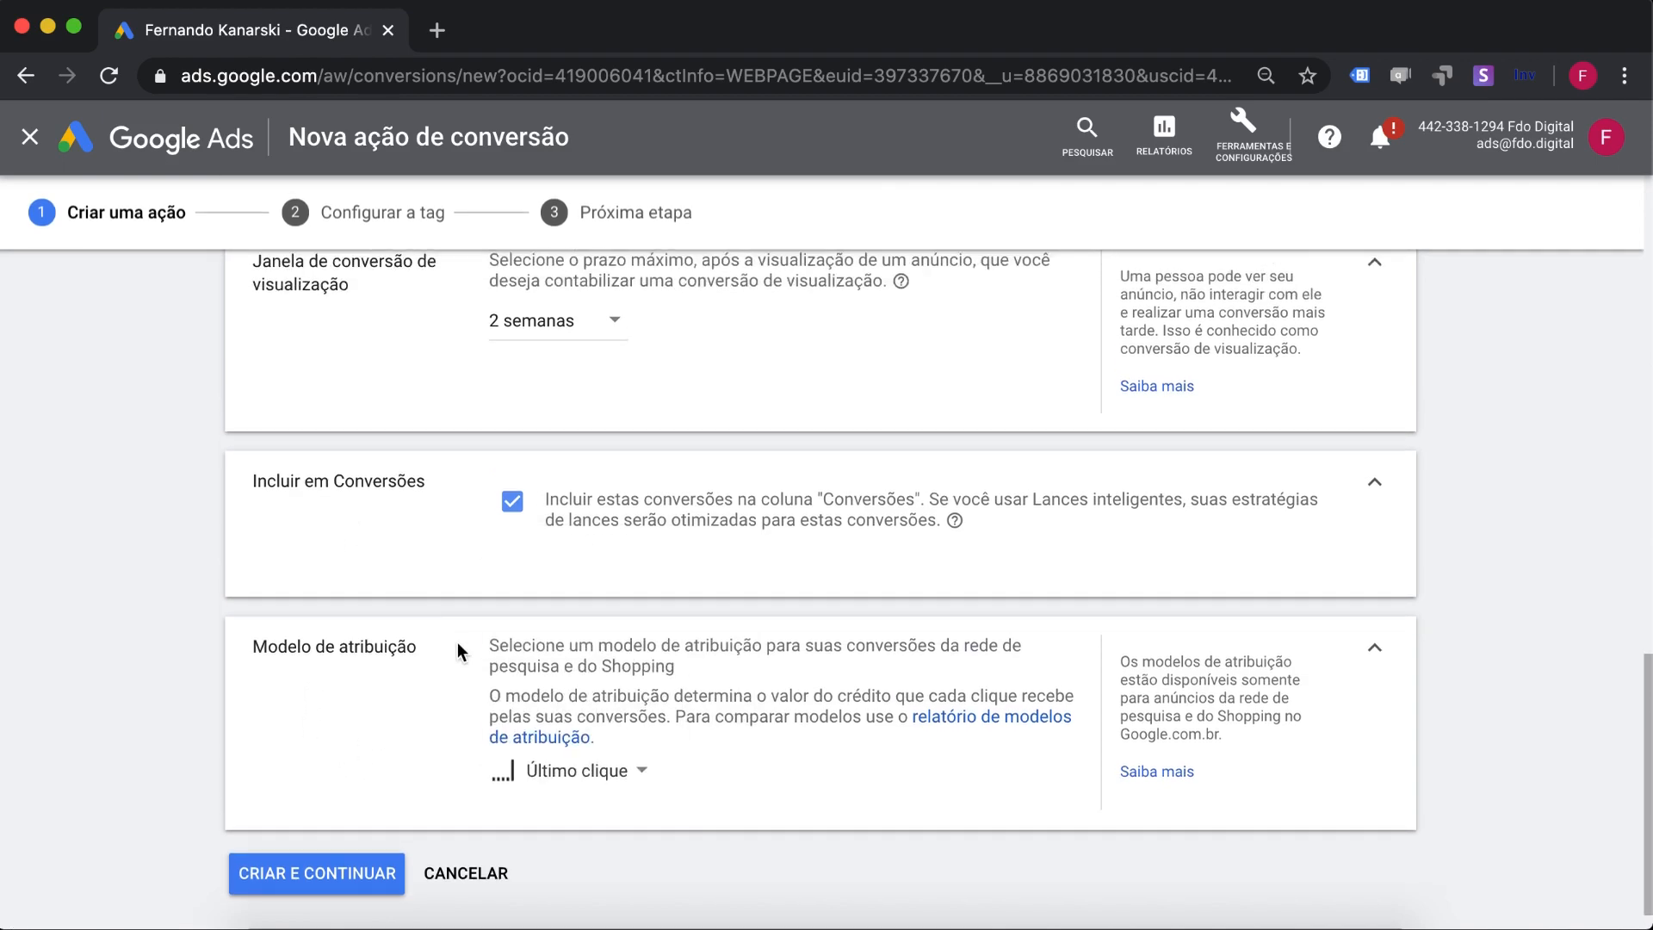
scroll(327, 641, up, 5)
scroll(327, 640, down, 7)
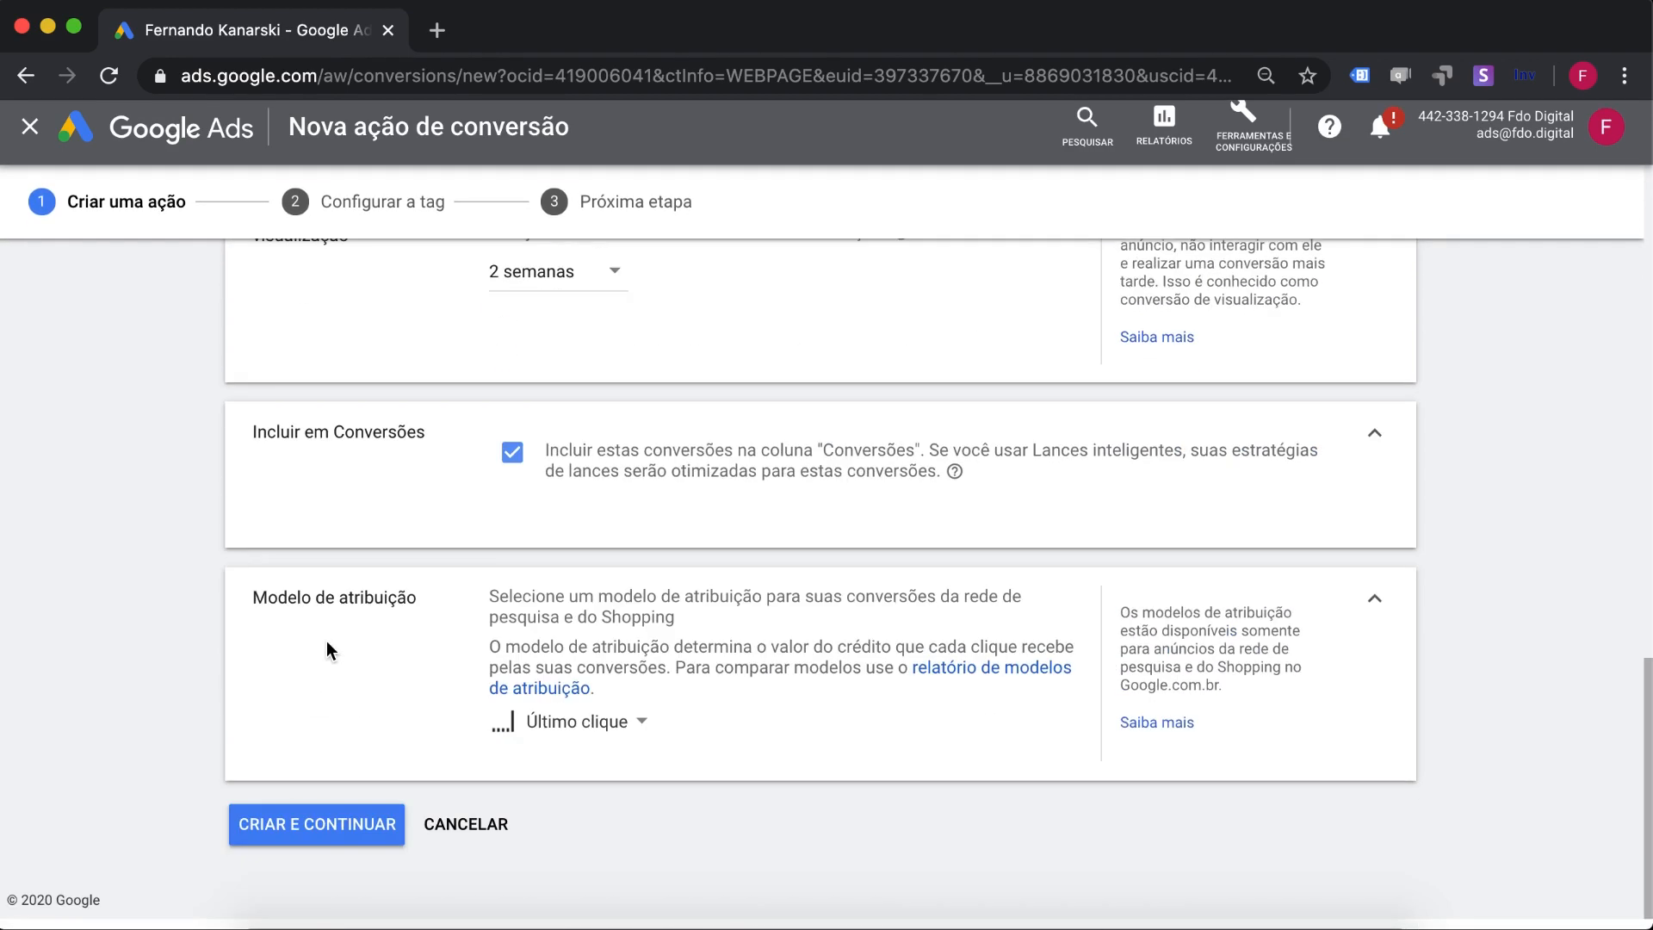
Step: Create the conversion action and choose to install the tag yourself (Instalar a tag por conta própria)
click(309, 840)
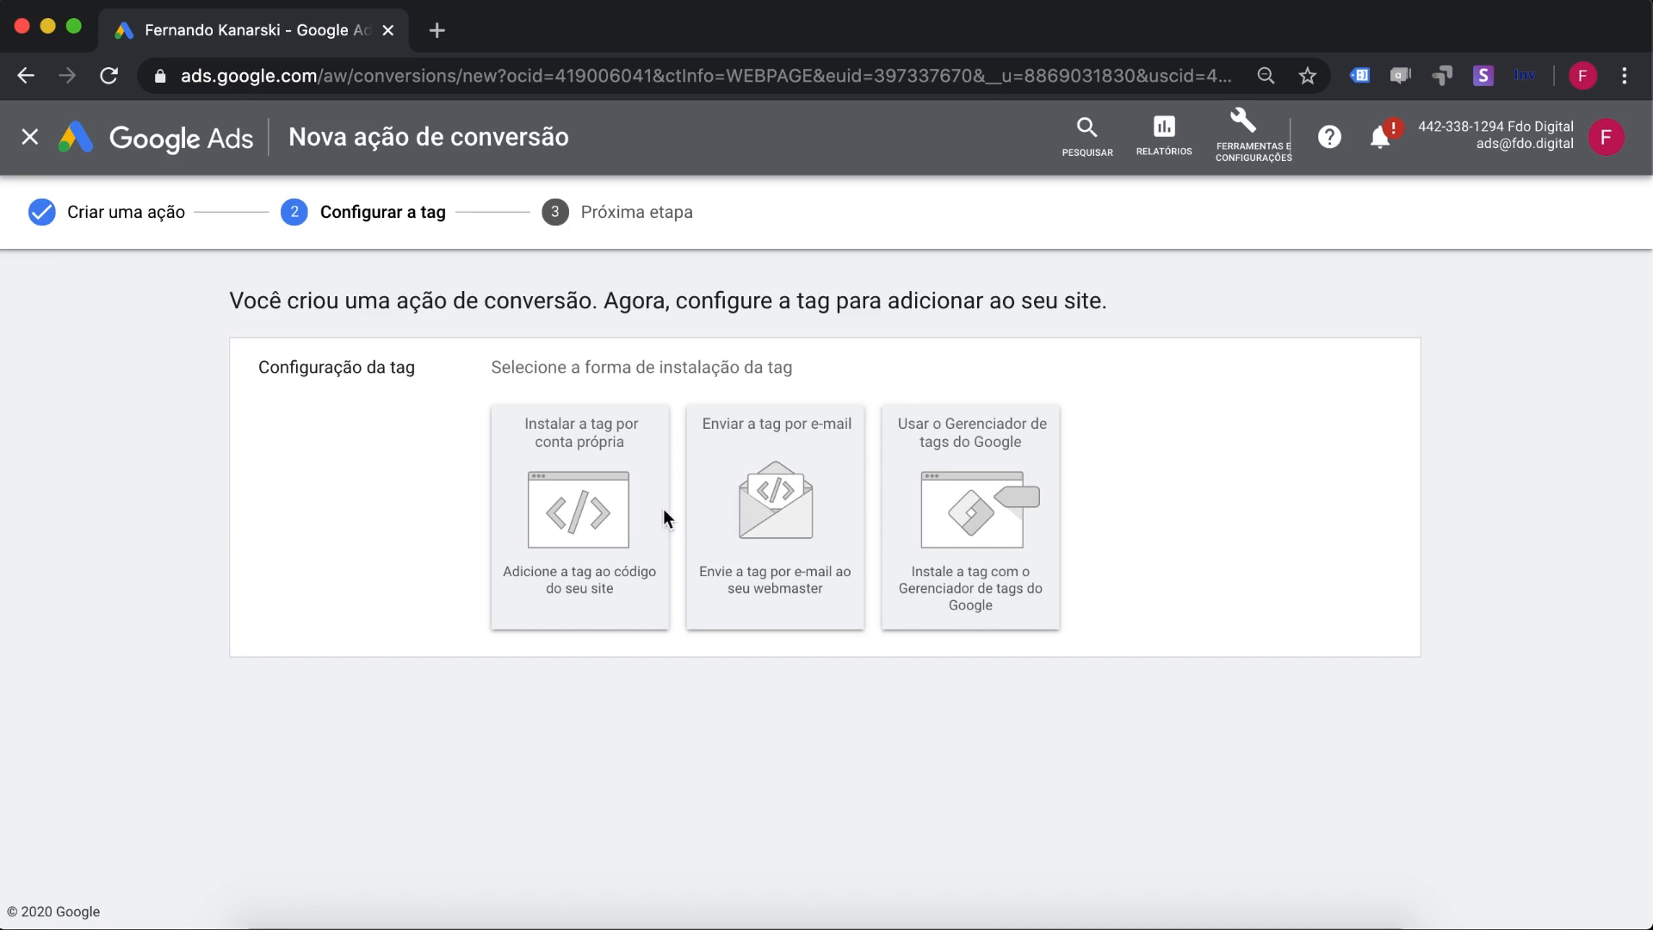
click(572, 544)
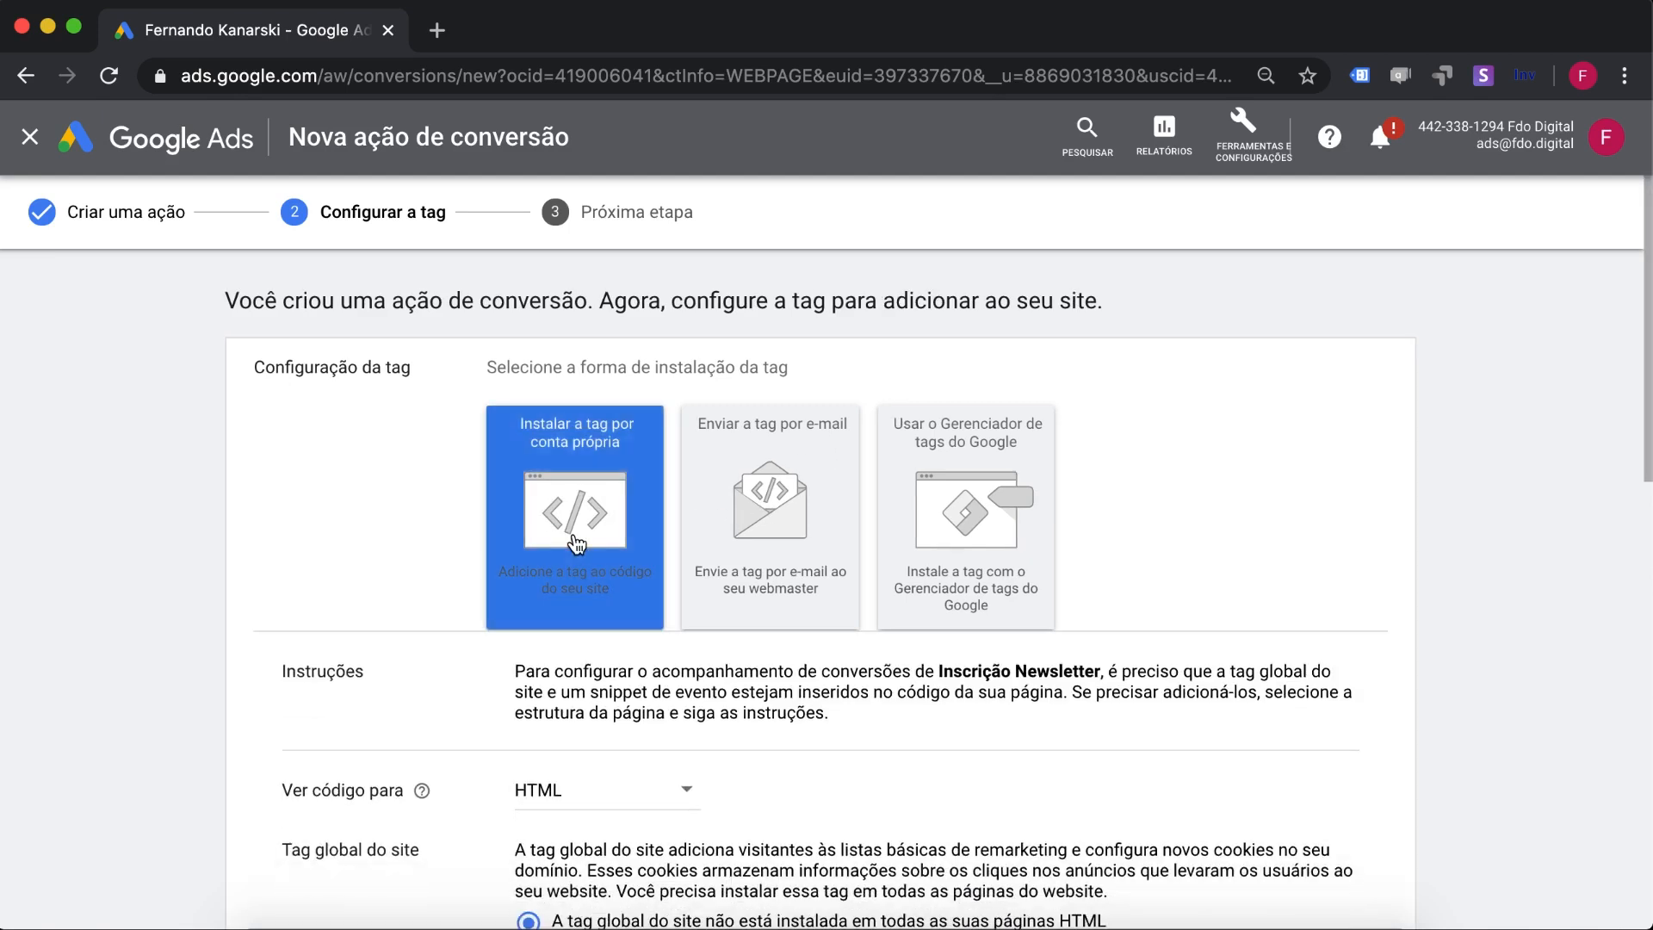
Step: Check the code format and global site tag options, then highlight the full global site tag code
scroll(577, 785, down, 5)
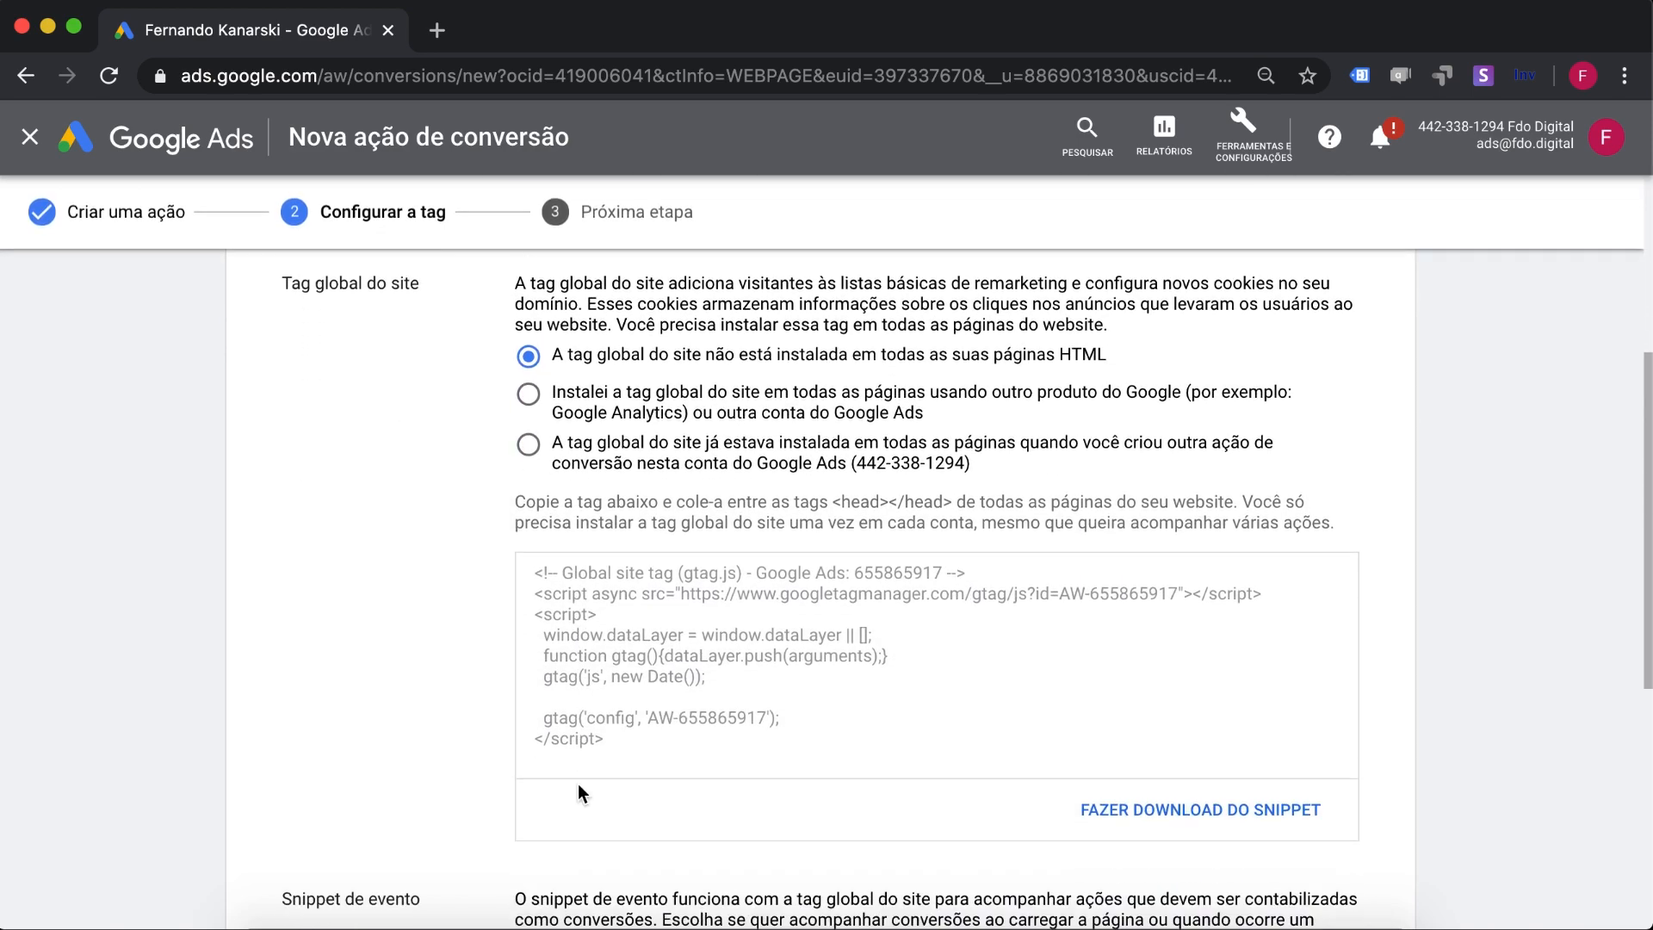
scroll(473, 306, up, 2)
click(594, 352)
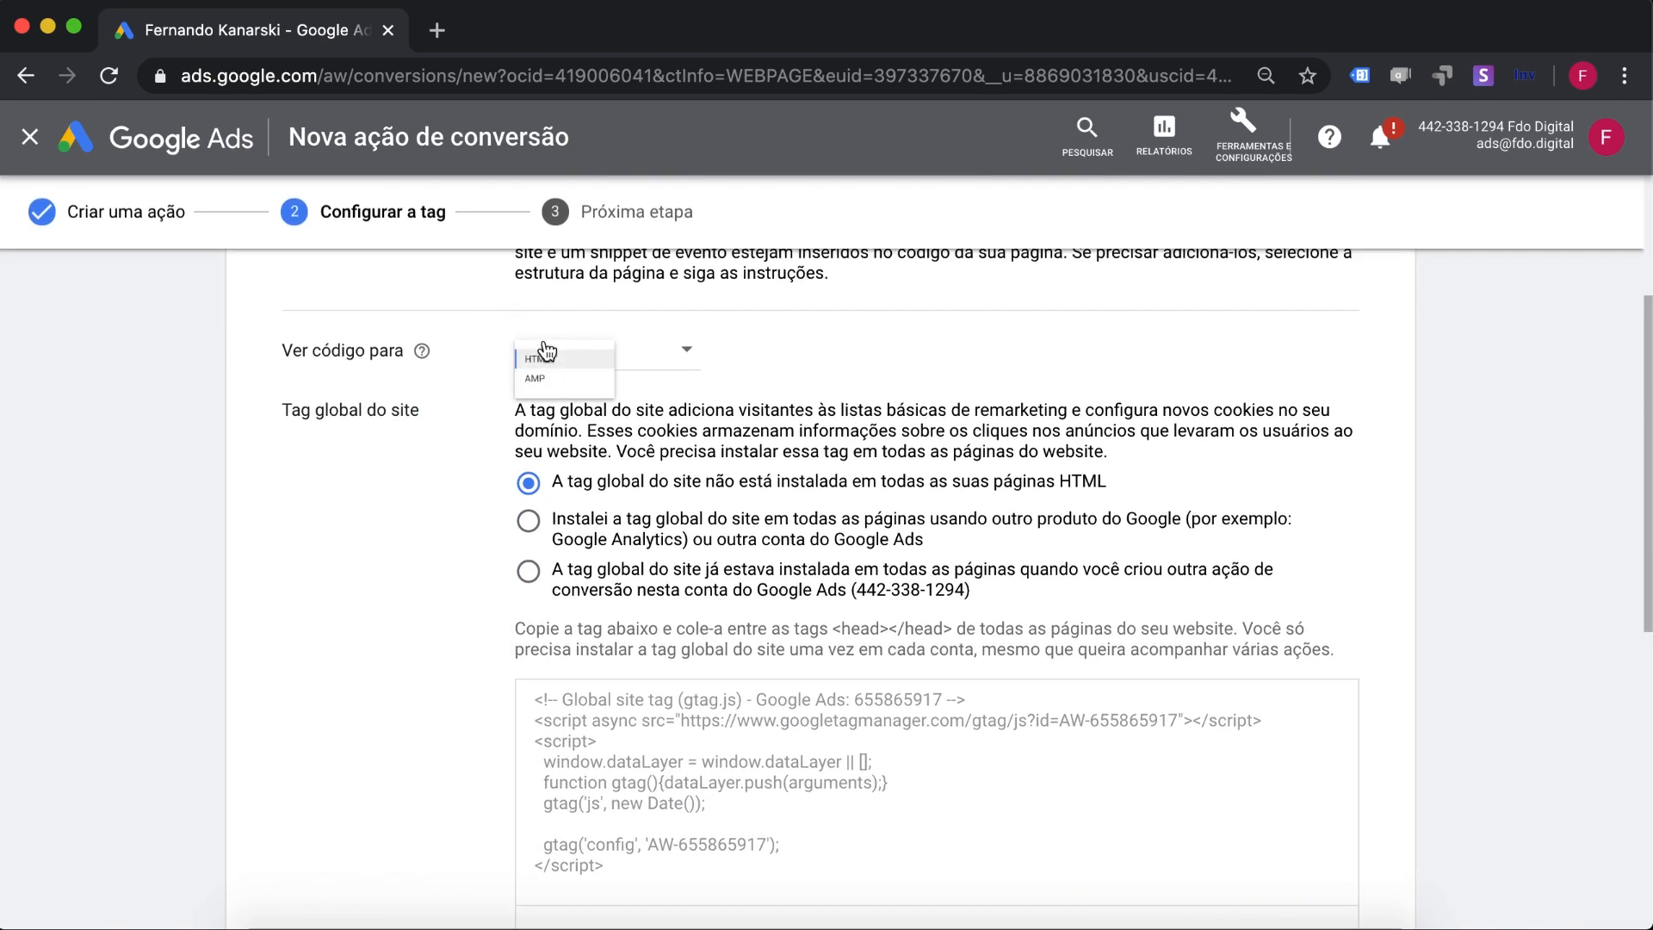
click(395, 479)
scroll(462, 609, down, 3)
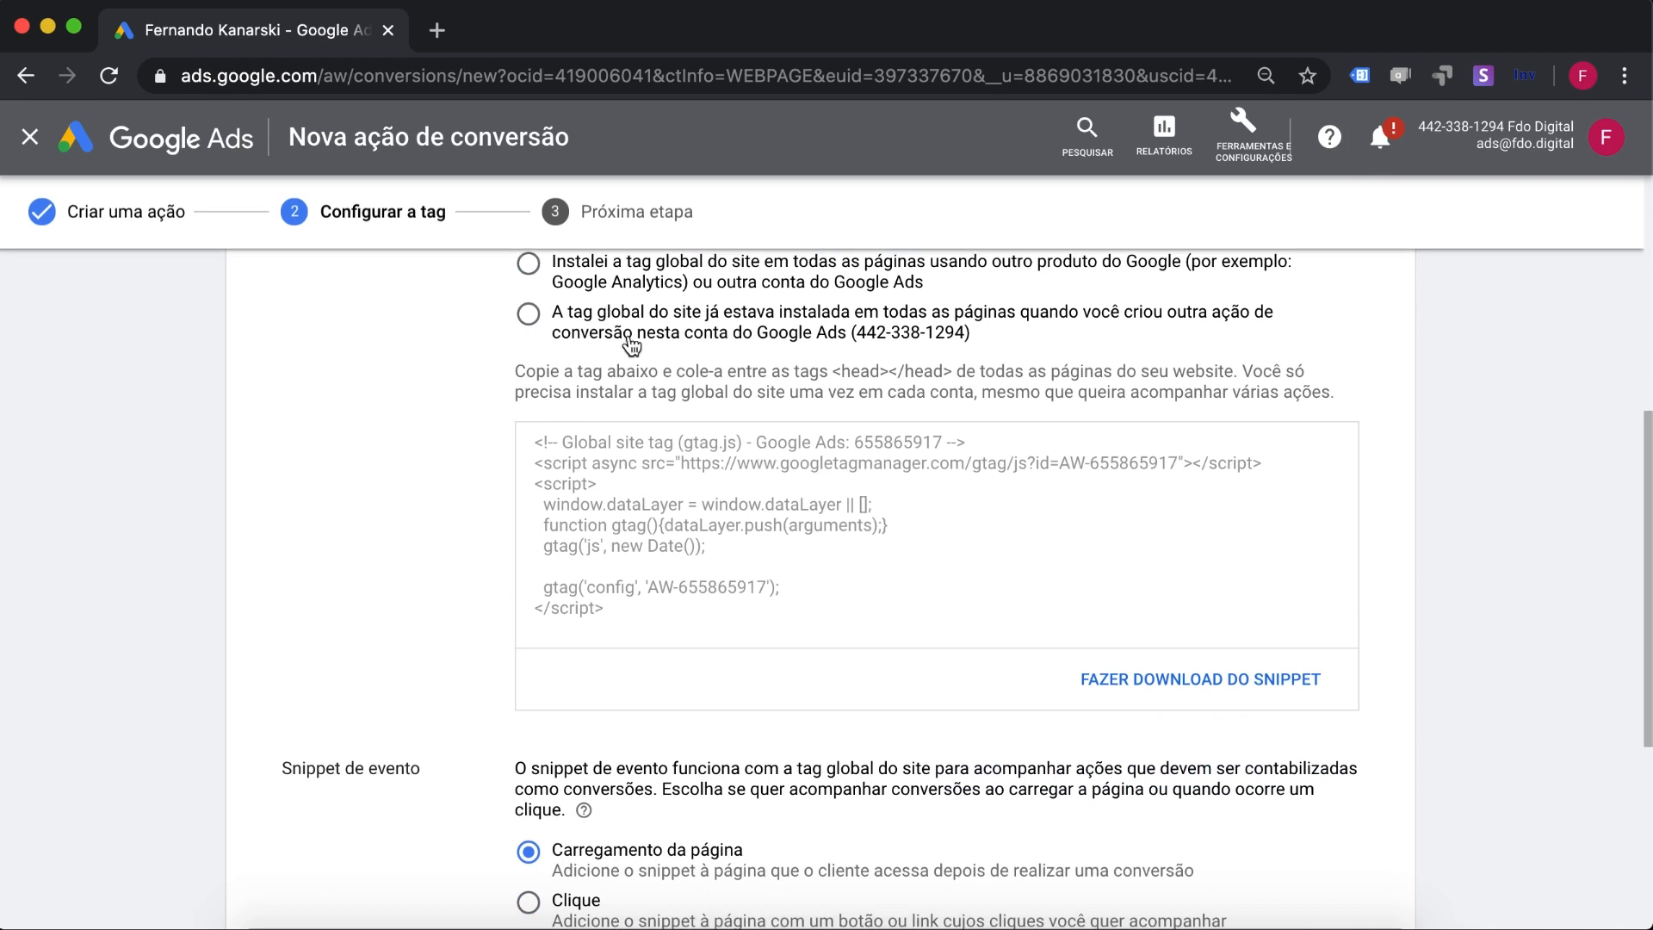
scroll(411, 470, up, 2)
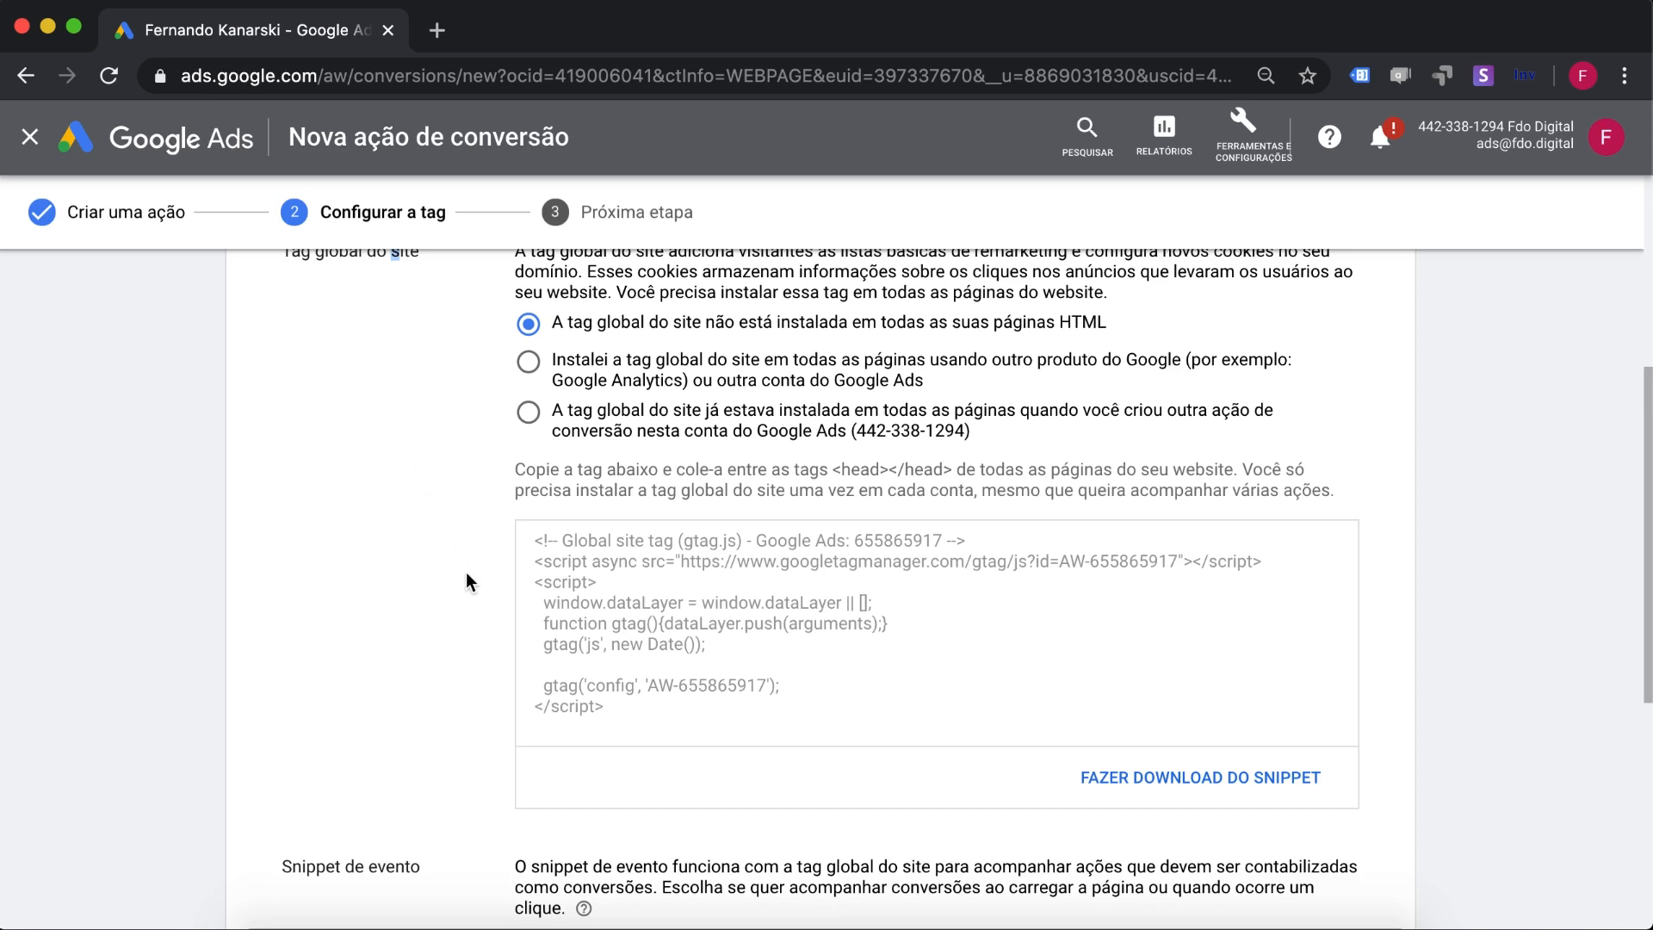
scroll(468, 579, down, 1)
drag(649, 649, 508, 471)
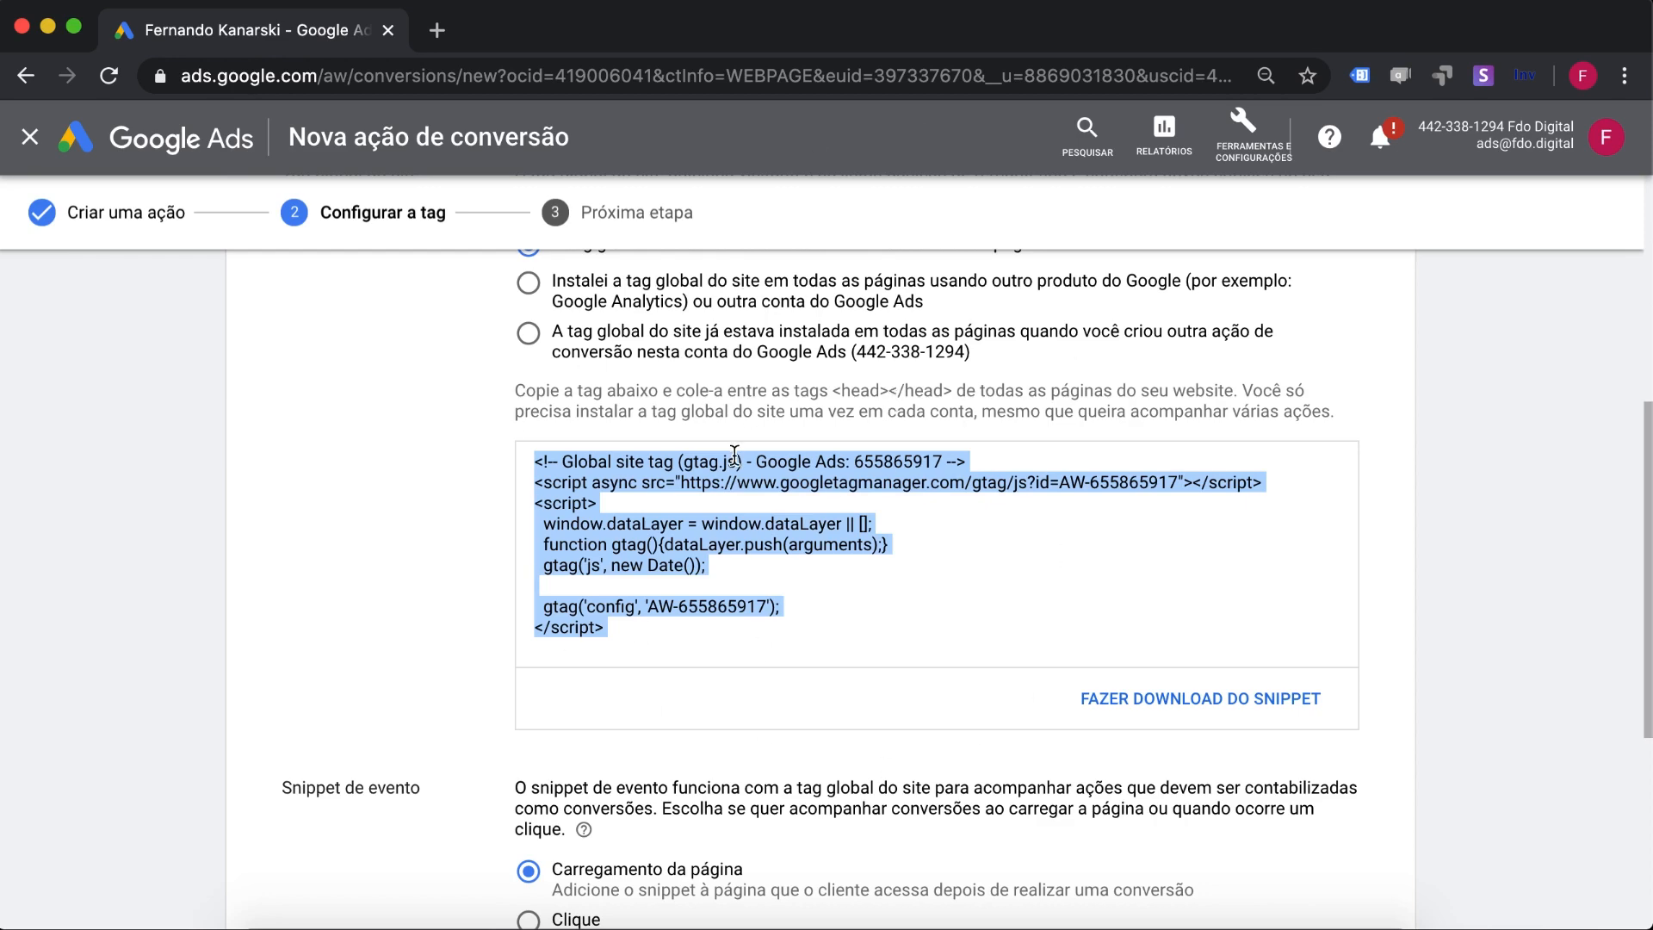
Step: Compare the global site tag with the page-load event snippet and highlight the event snippet code
scroll(734, 453, down, 5)
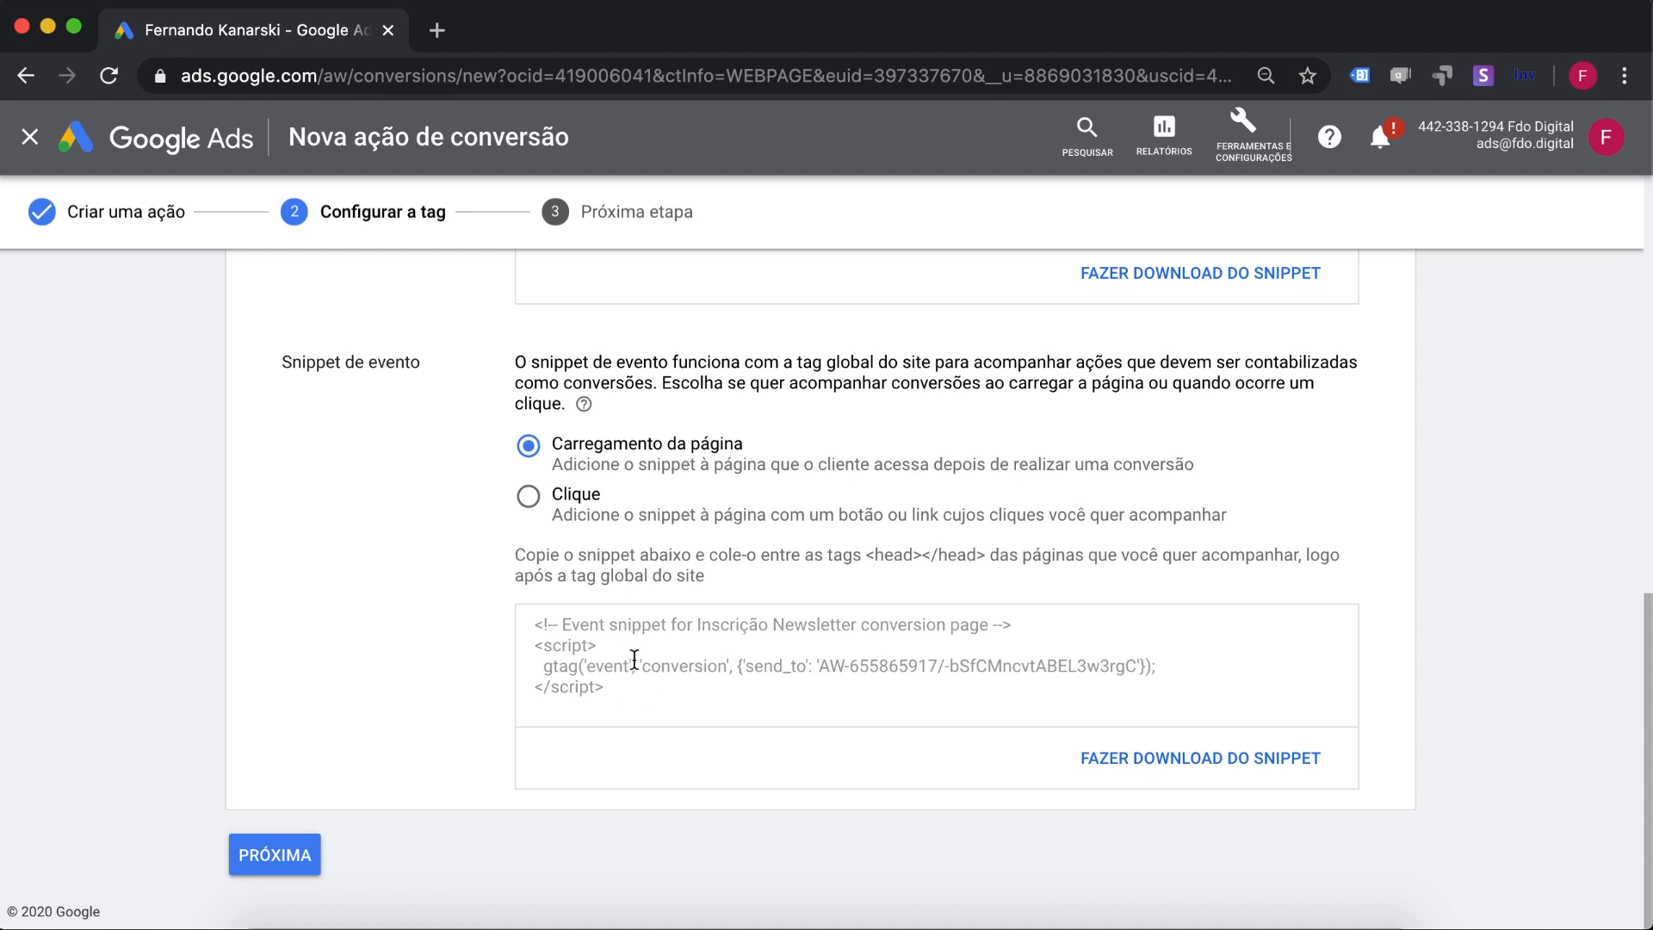
scroll(634, 659, up, 4)
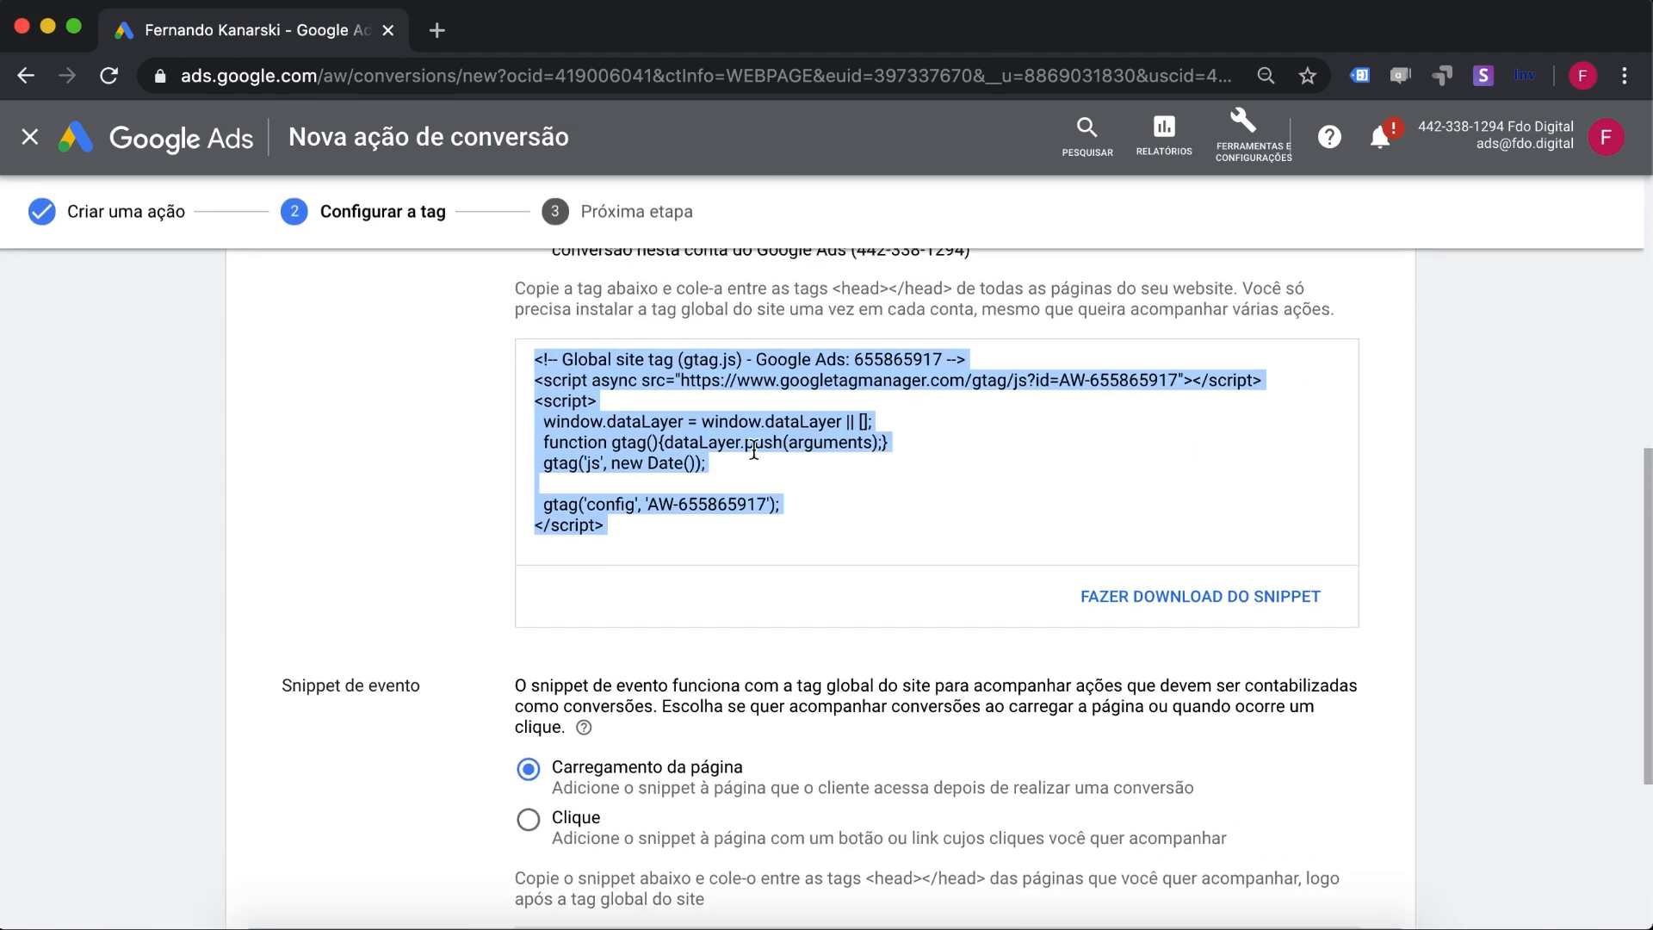
scroll(675, 544, down, 4)
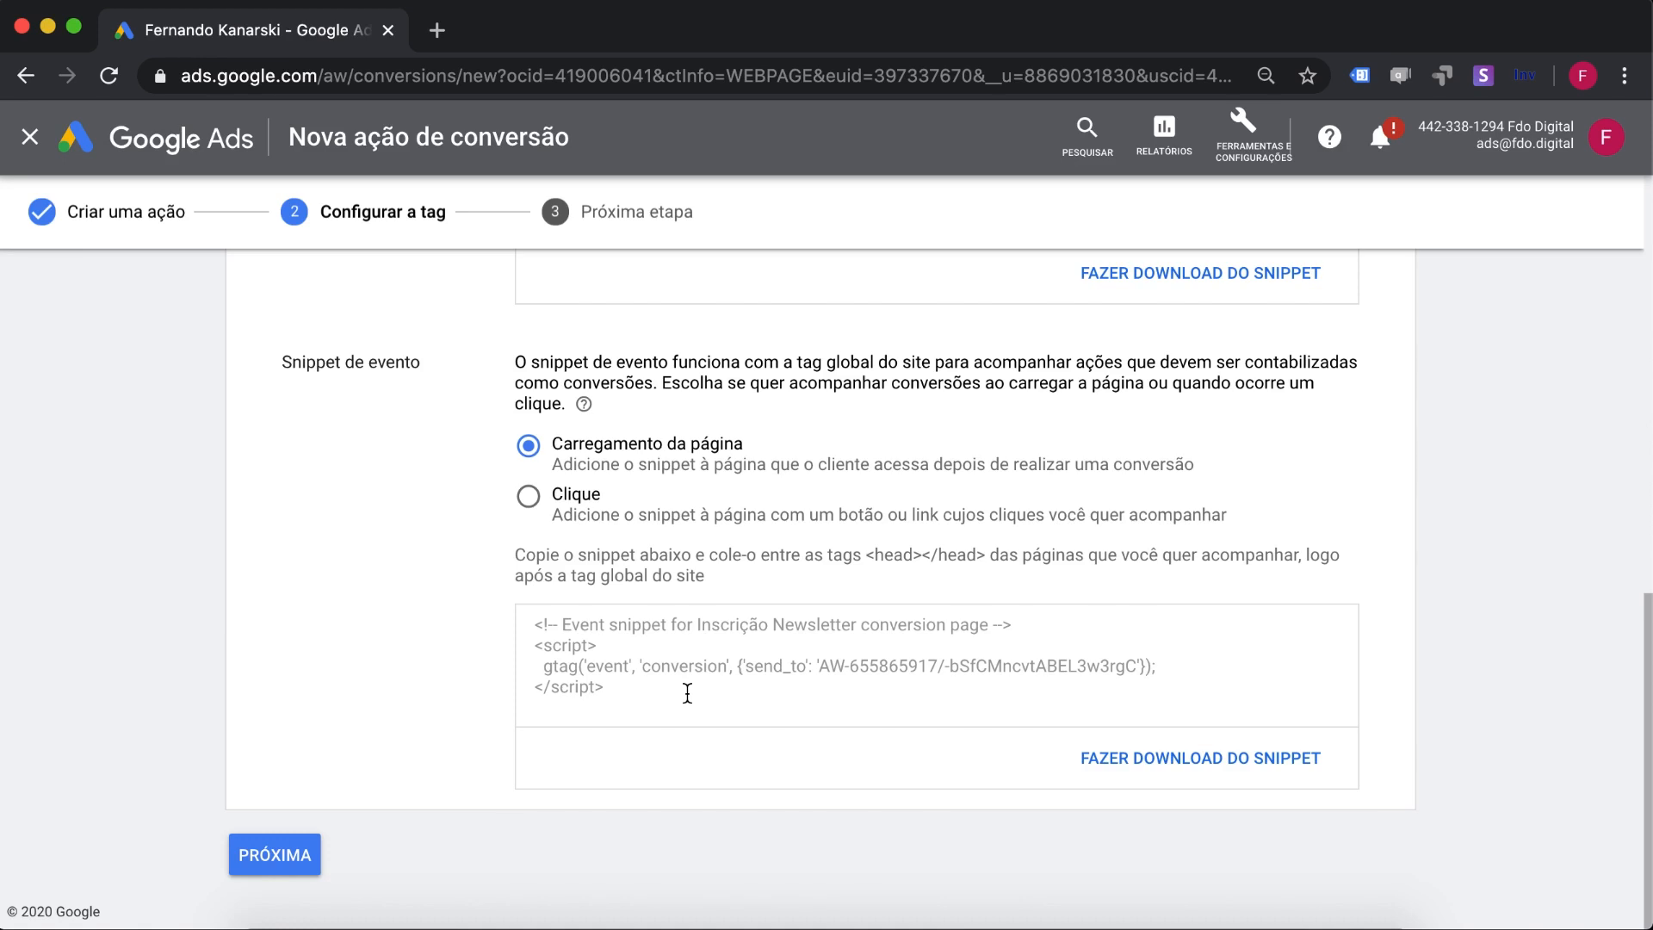
drag(635, 694, 526, 625)
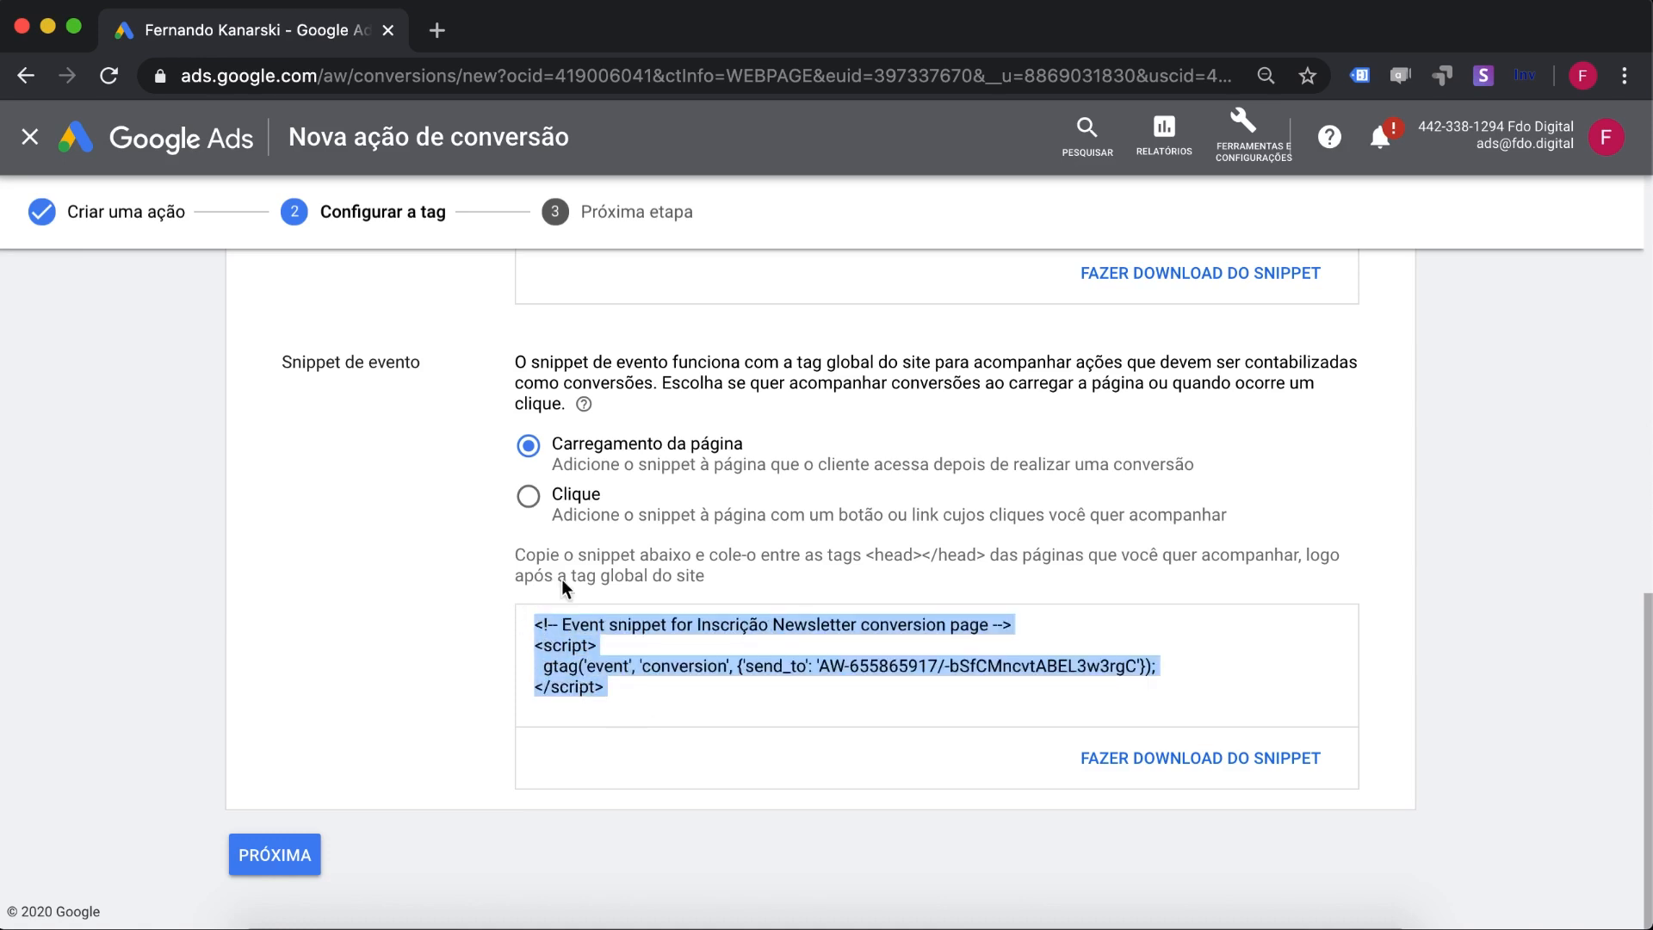
click(391, 570)
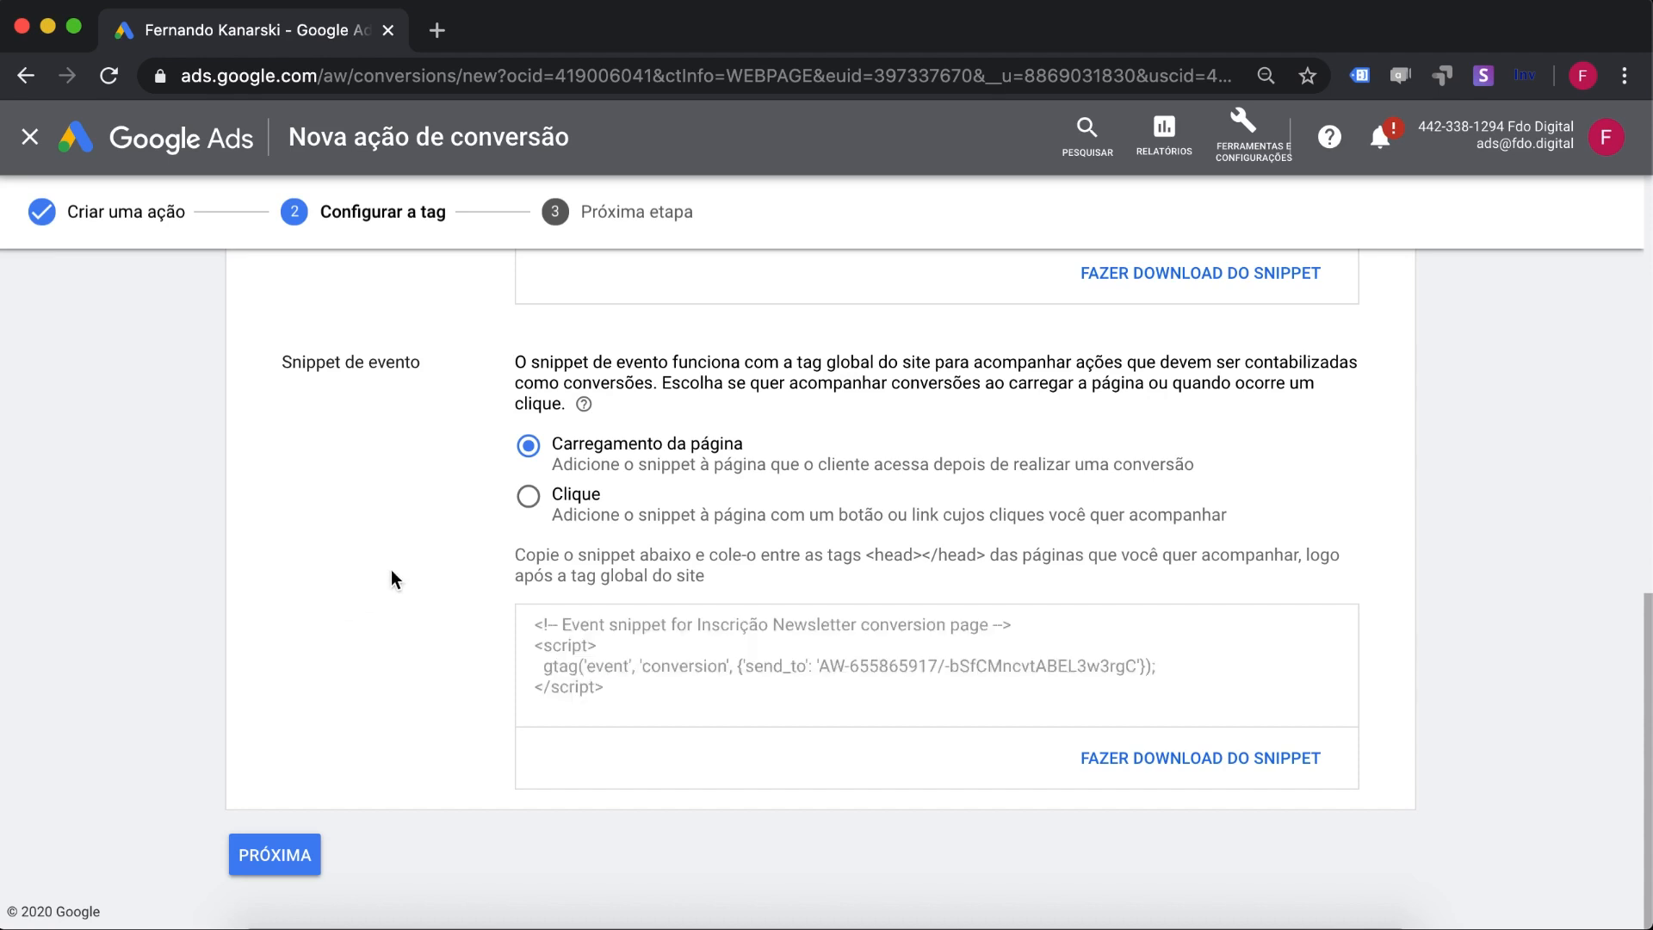
Step: Set the event snippet to track conversions on Clique and select its full code
click(525, 495)
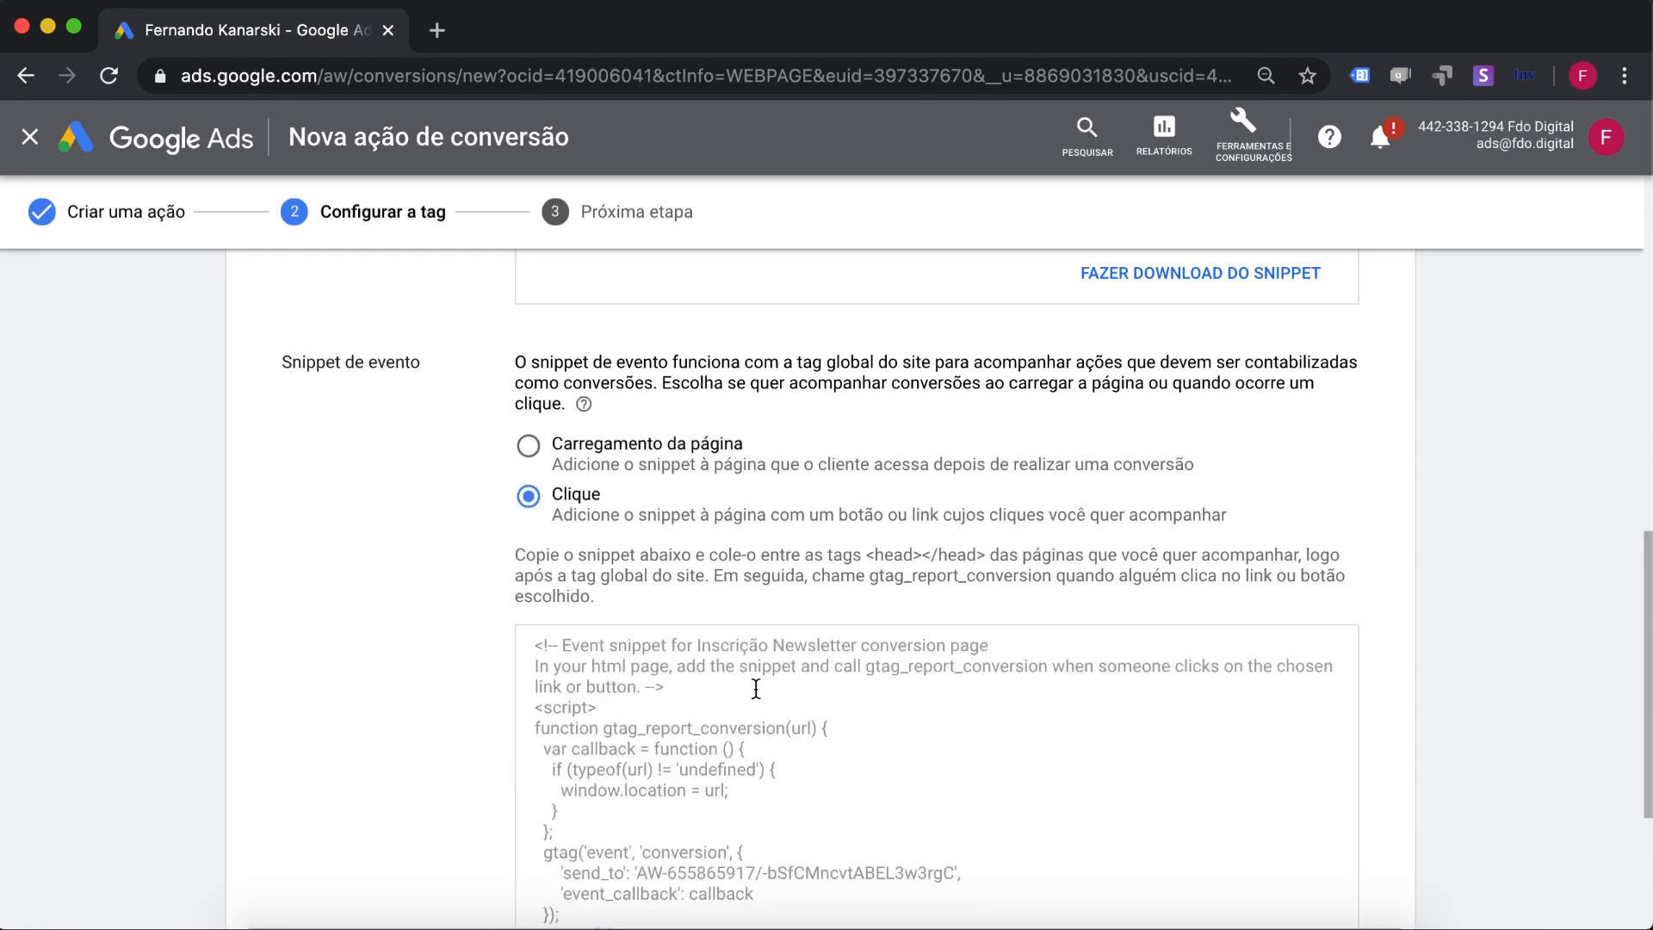
click(729, 770)
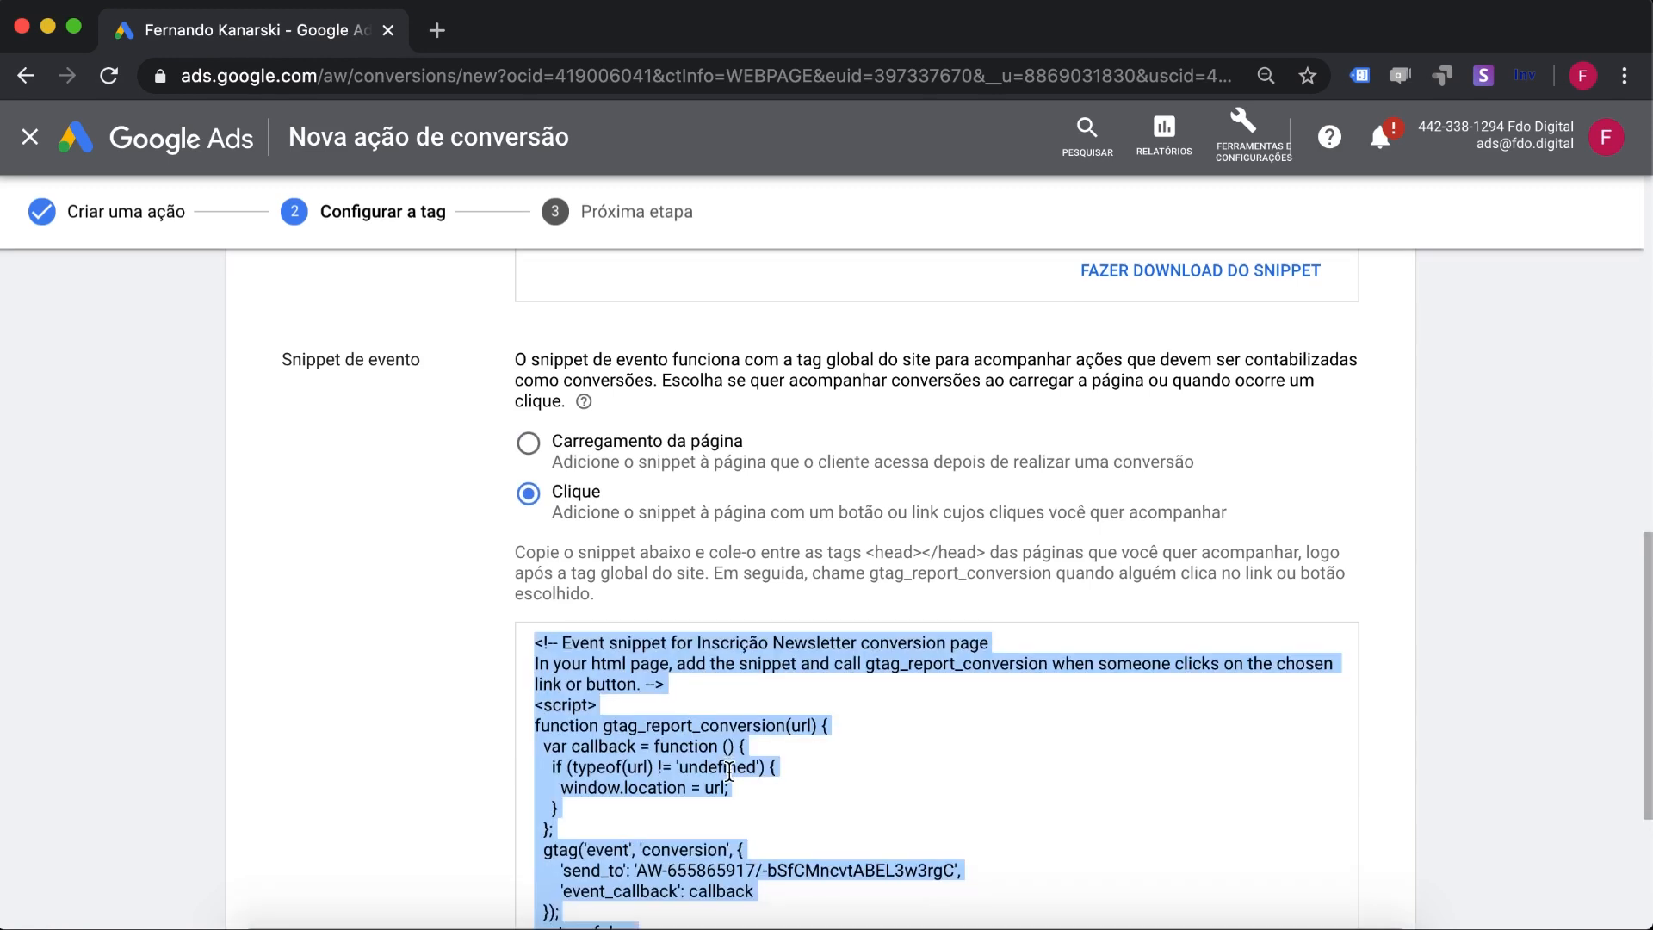
scroll(729, 771, down, 3)
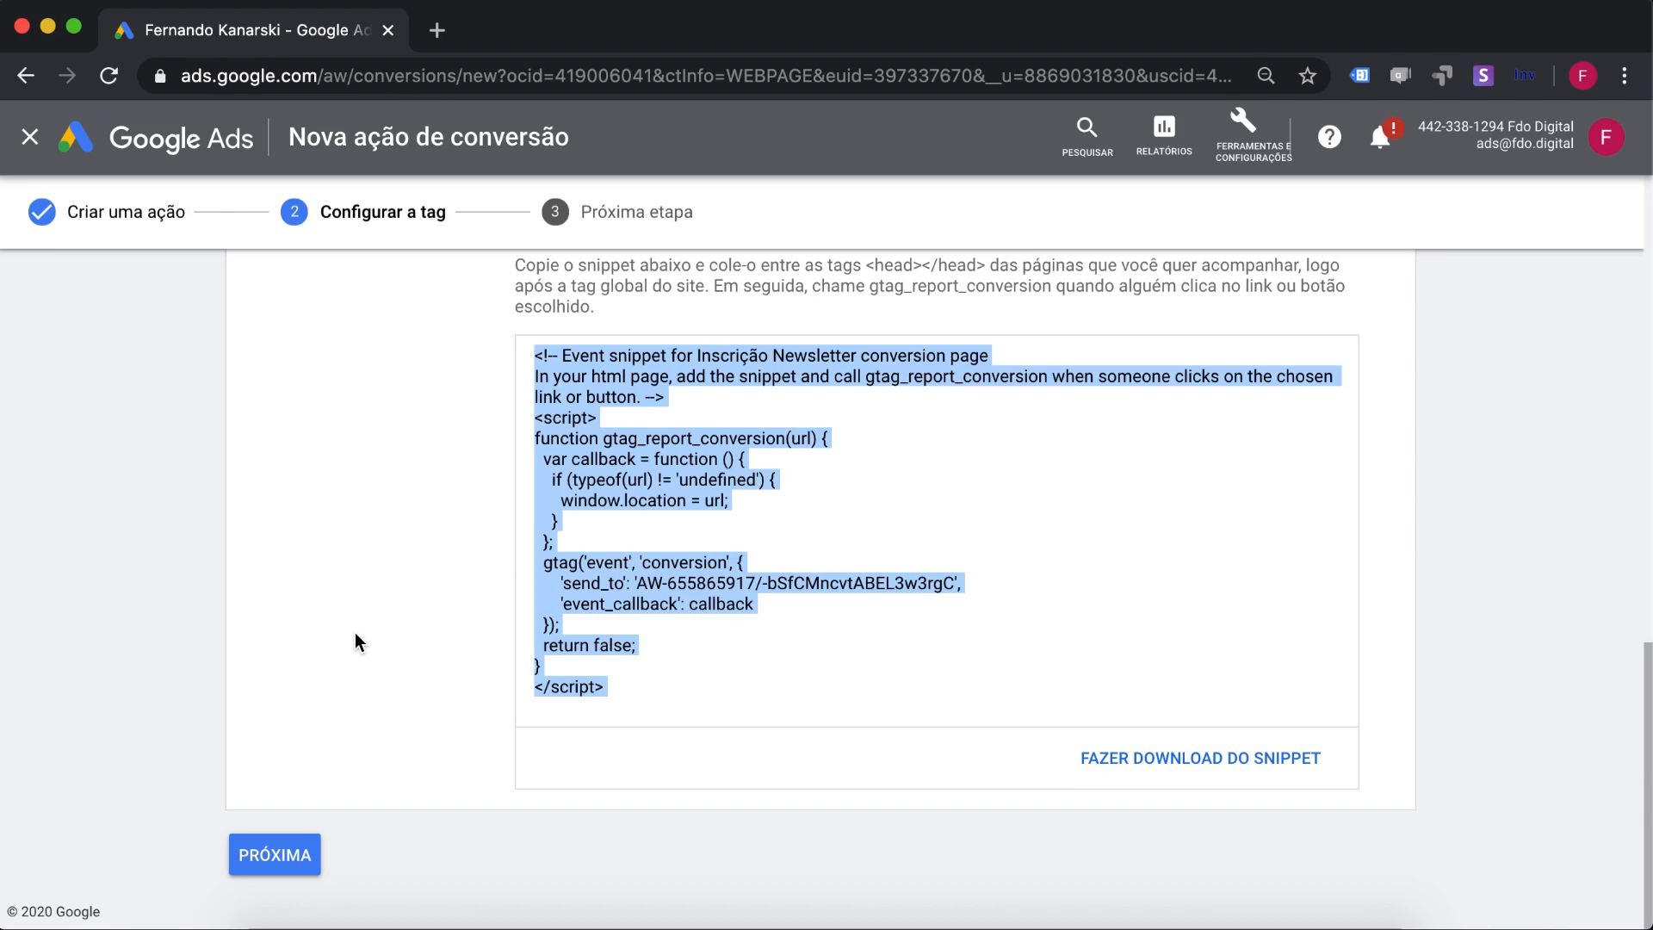
Step: Finish the tag setup and return to the list of conversion actions
click(276, 865)
click(288, 665)
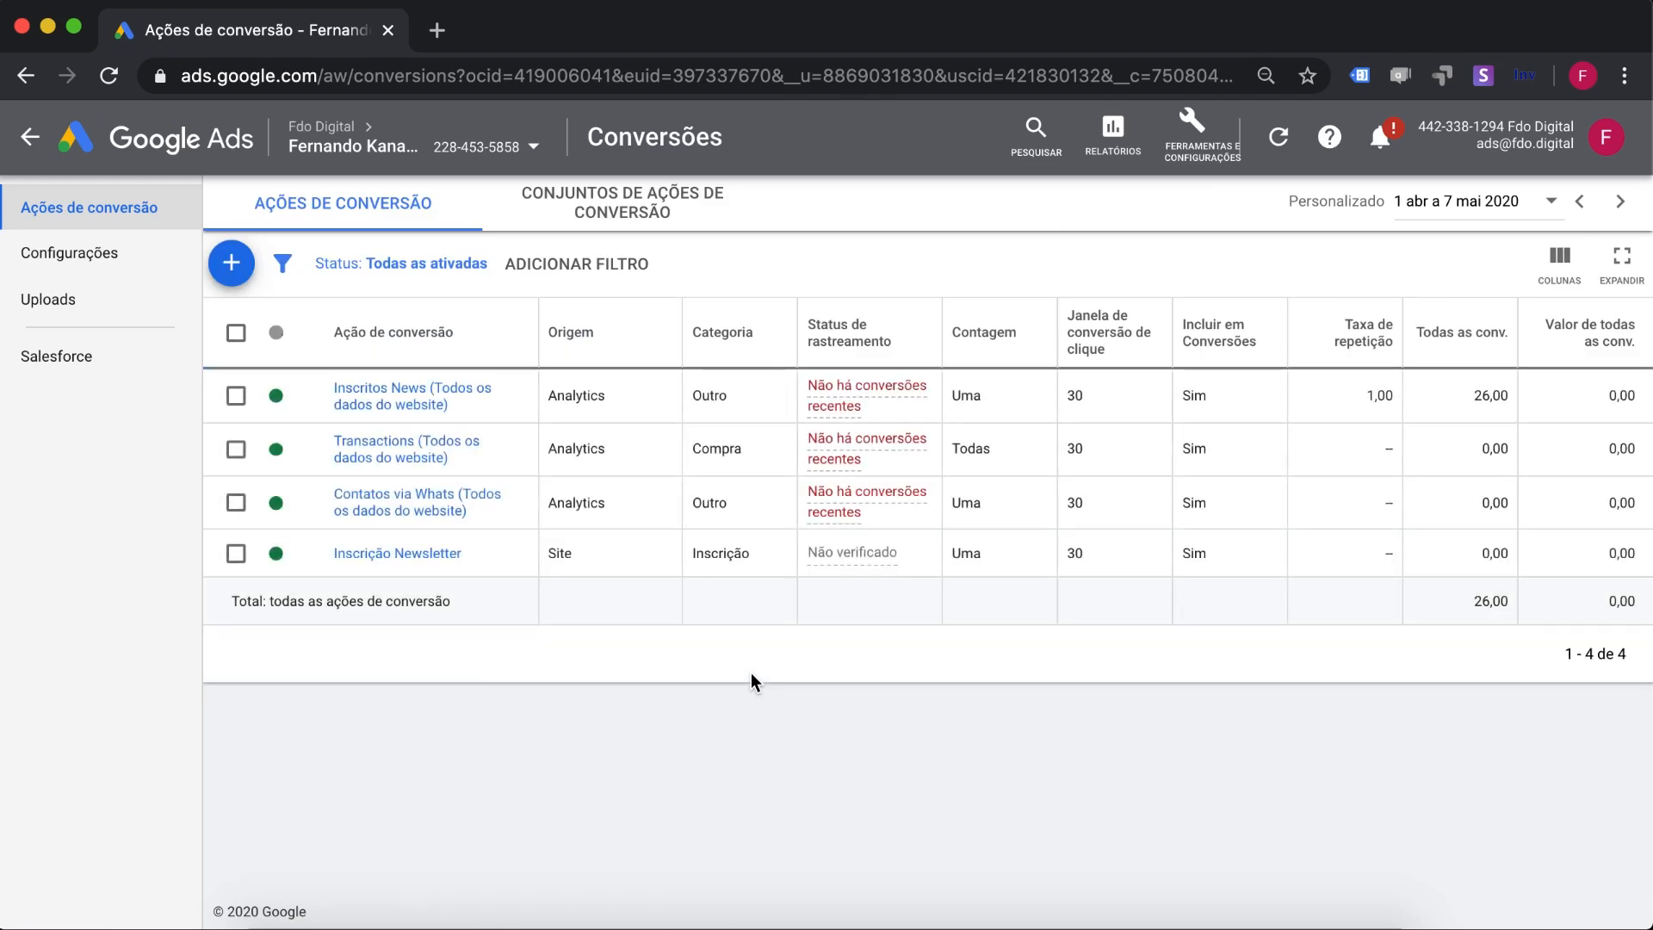
click(1199, 155)
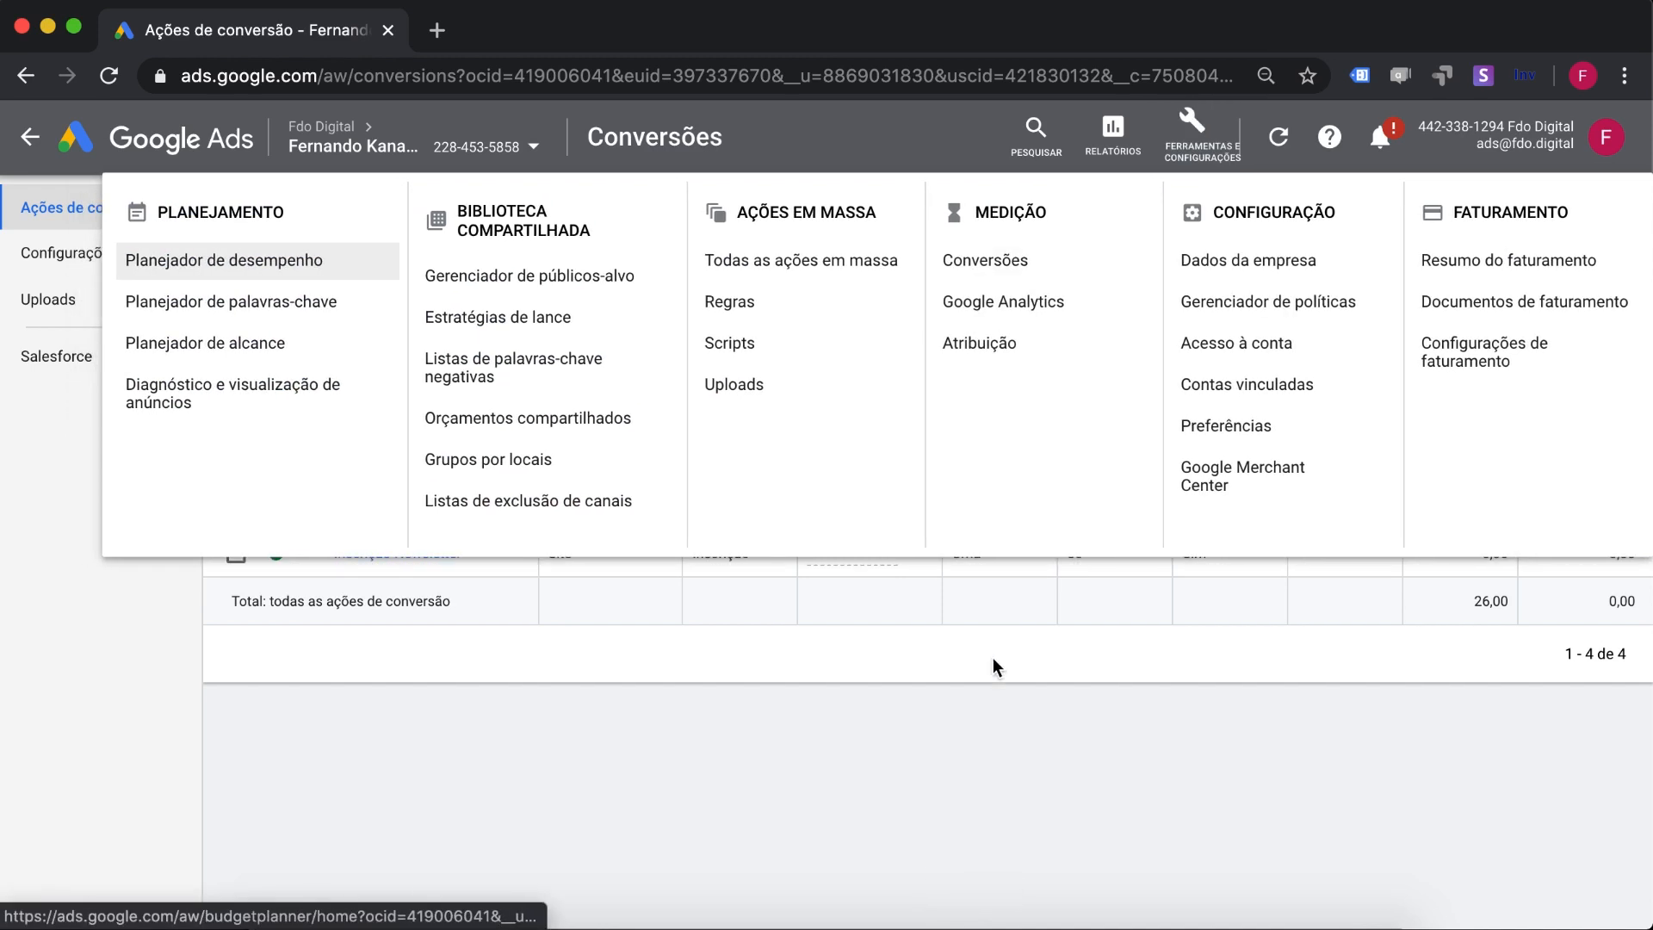
click(992, 664)
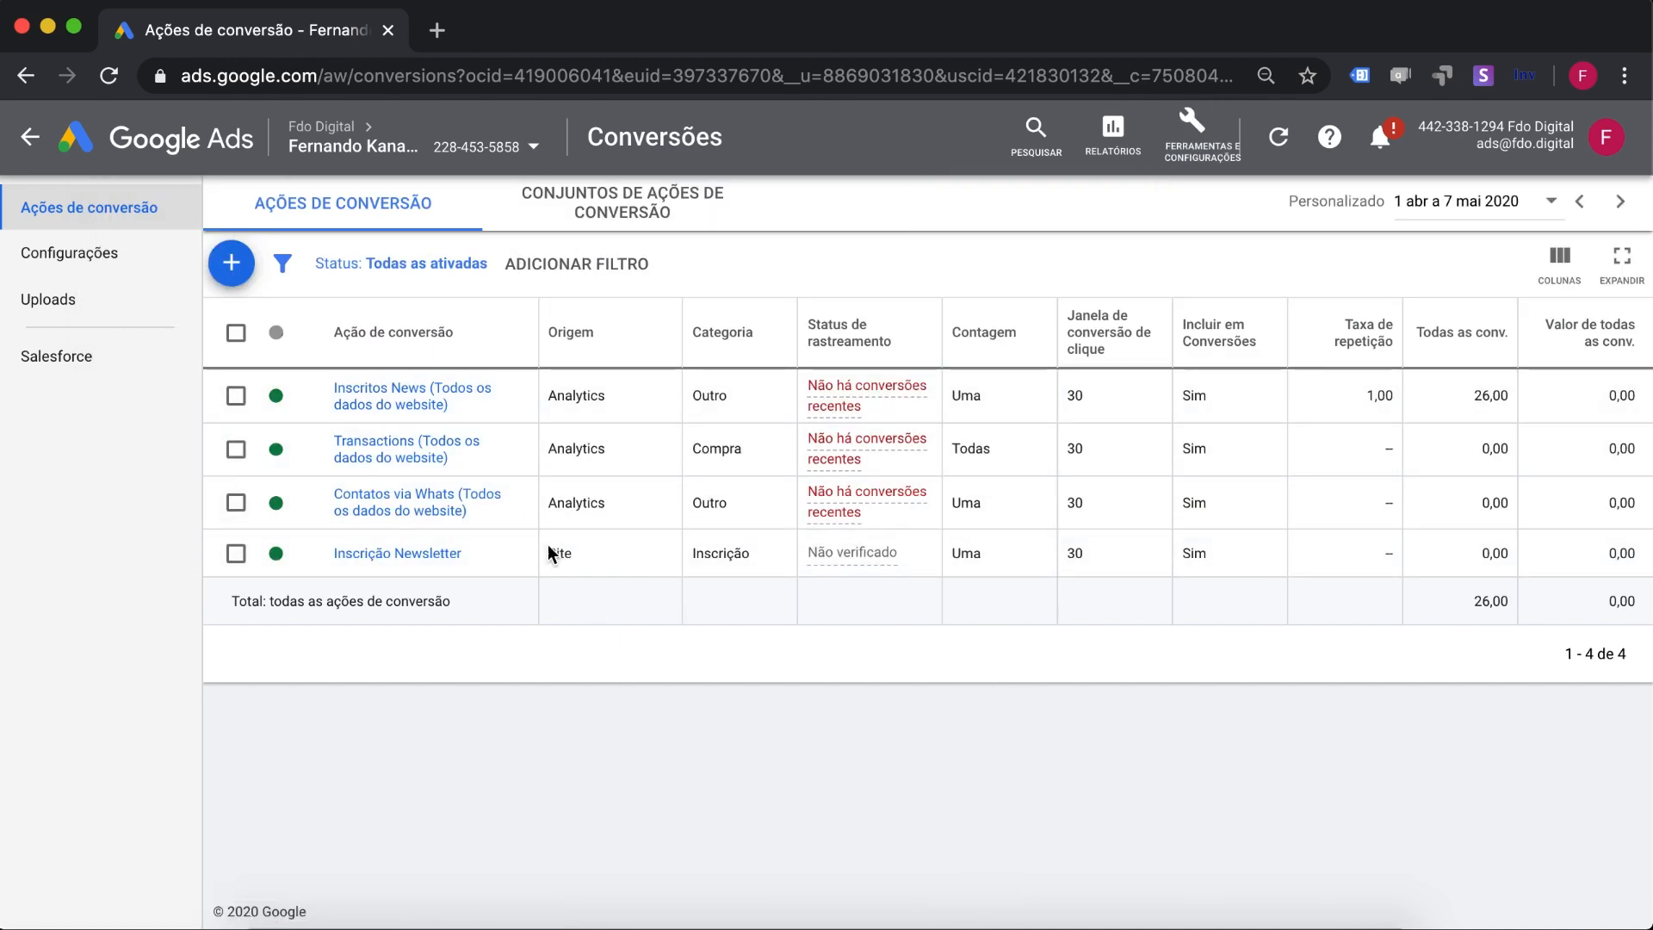
Step: Open the Campanhas table and examine the conversions, cost per conversion and conversion rate of each campaign
click(30, 136)
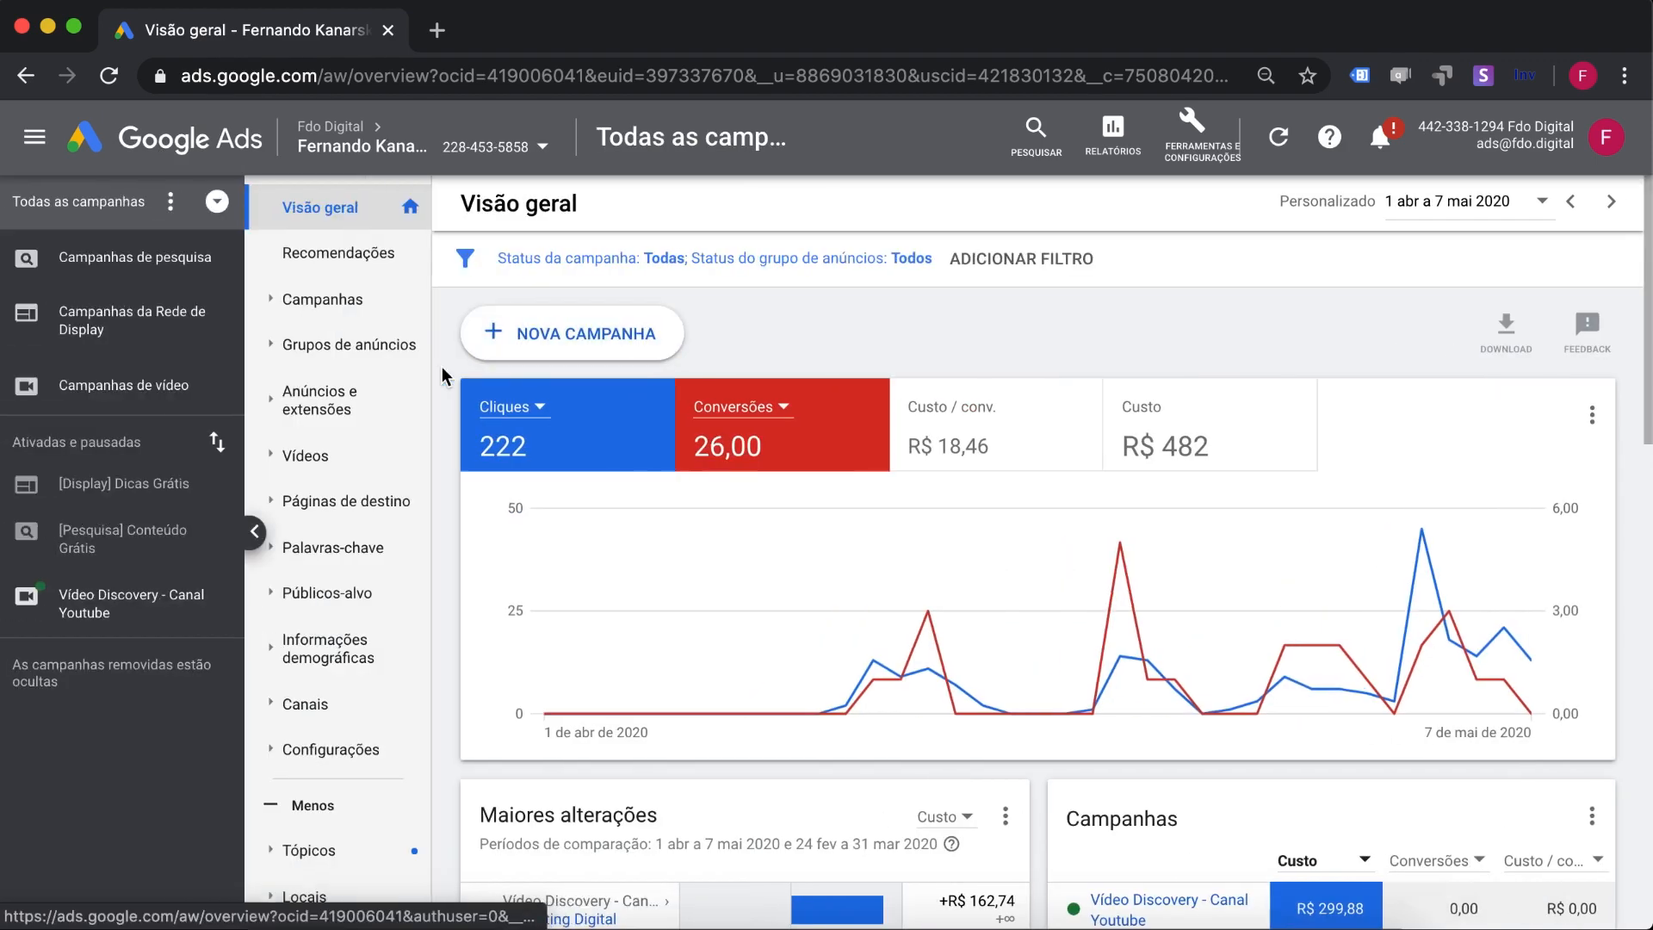
click(328, 302)
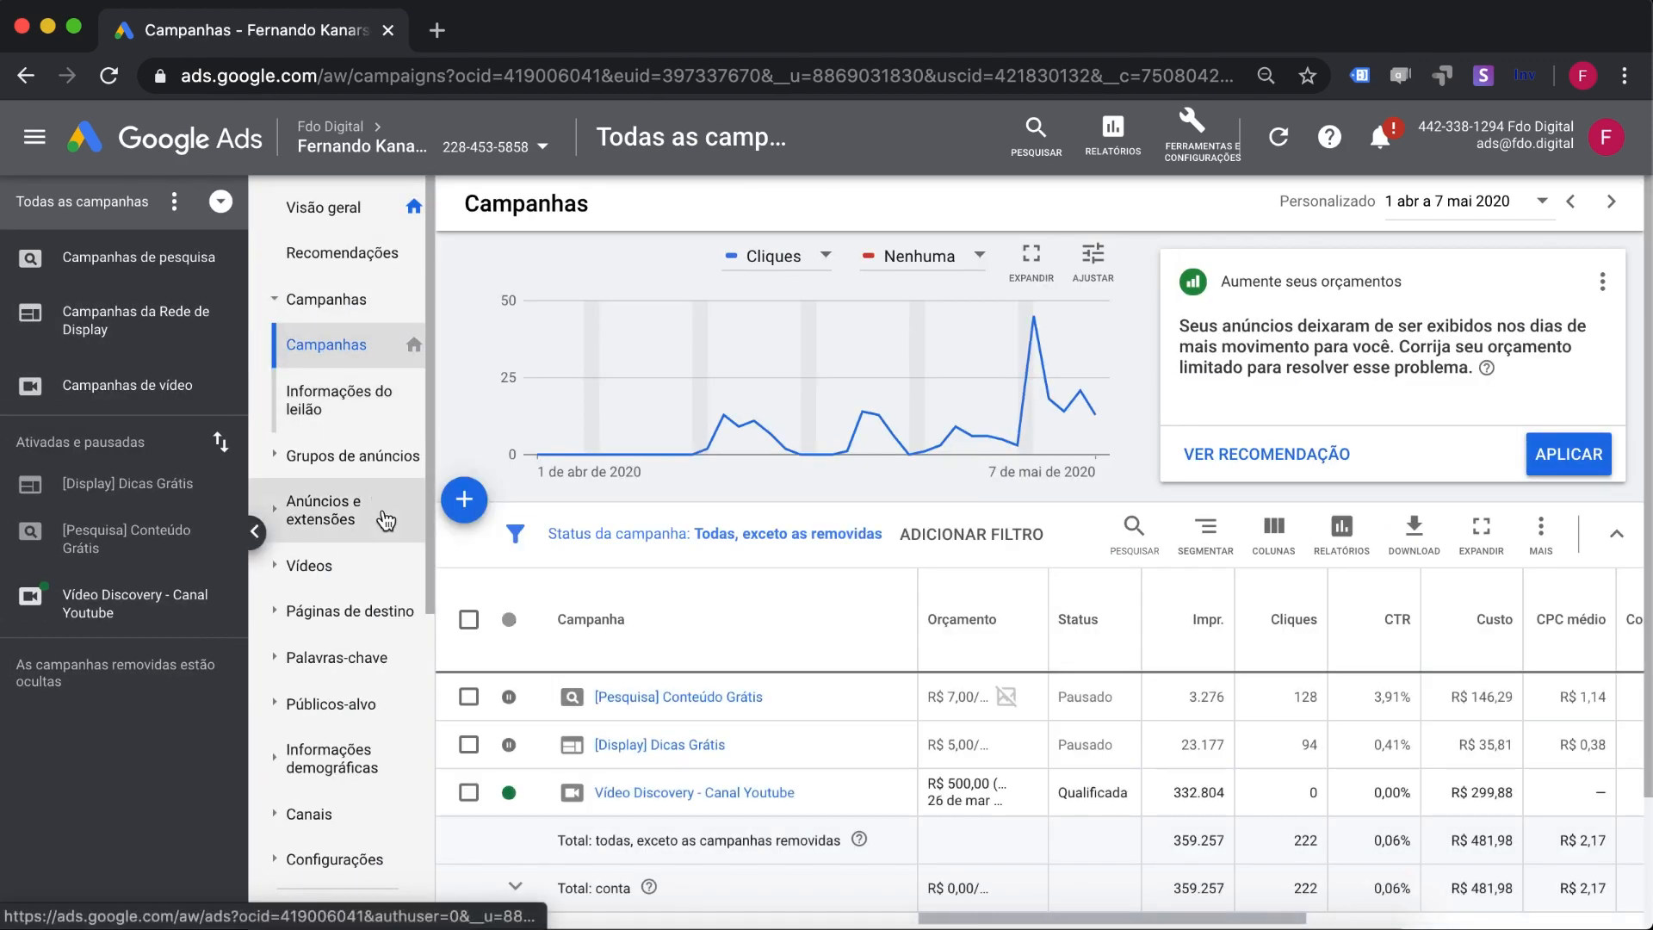
scroll(1035, 721, right, 10)
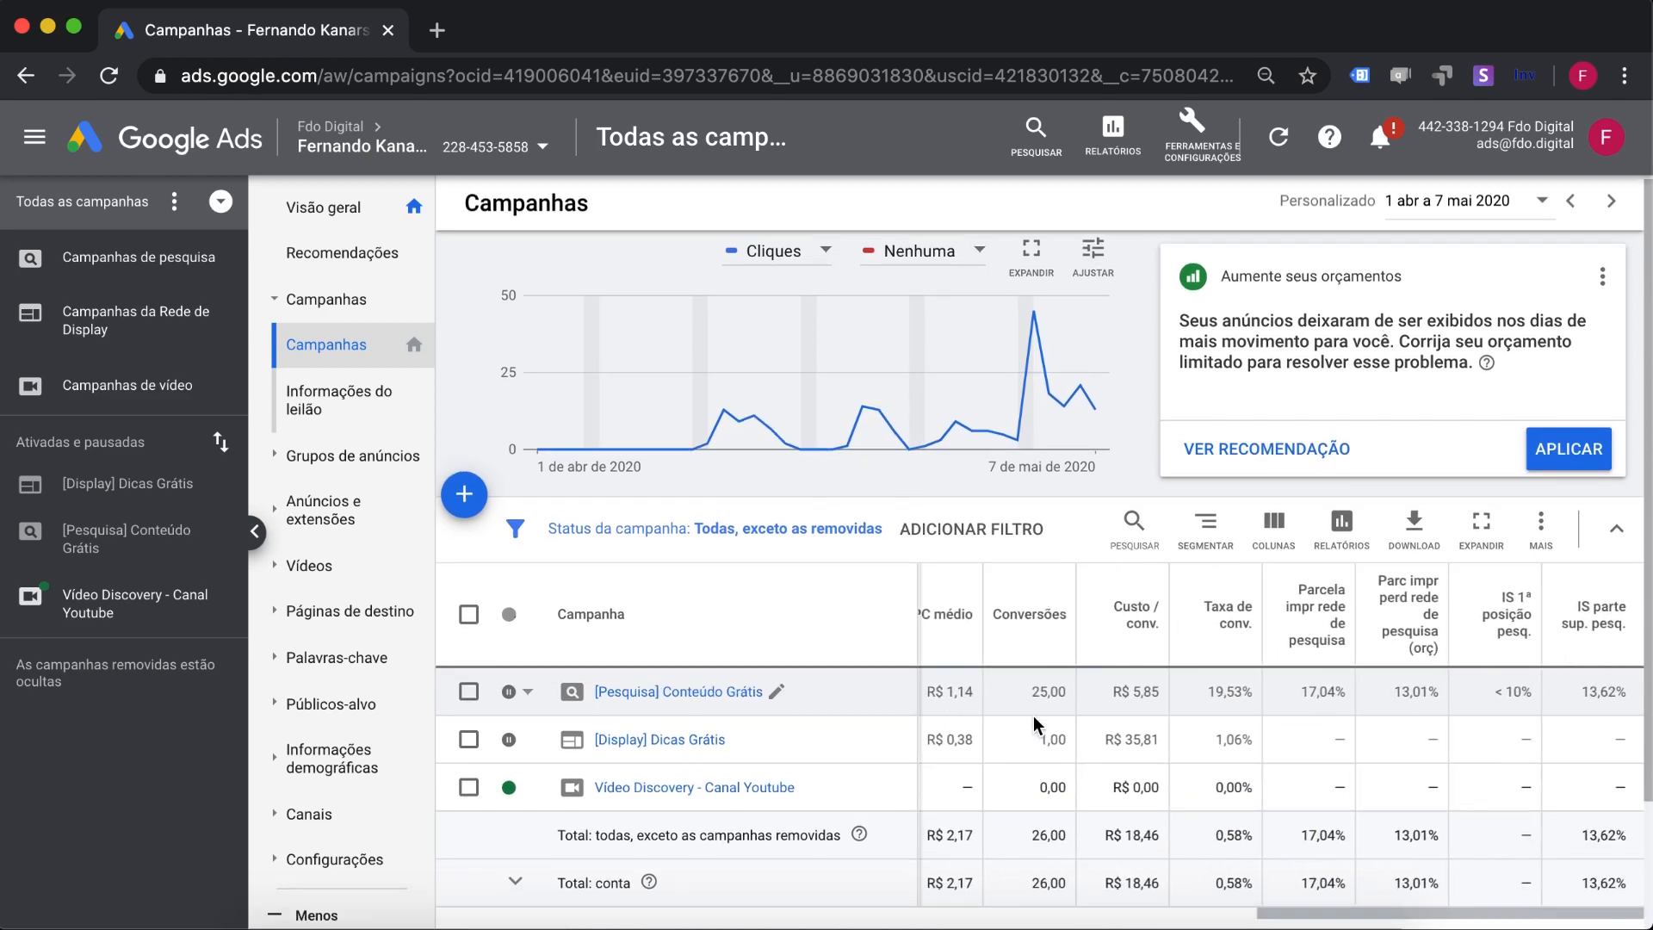
scroll(1123, 747, left, 5)
scroll(1122, 747, down, 1)
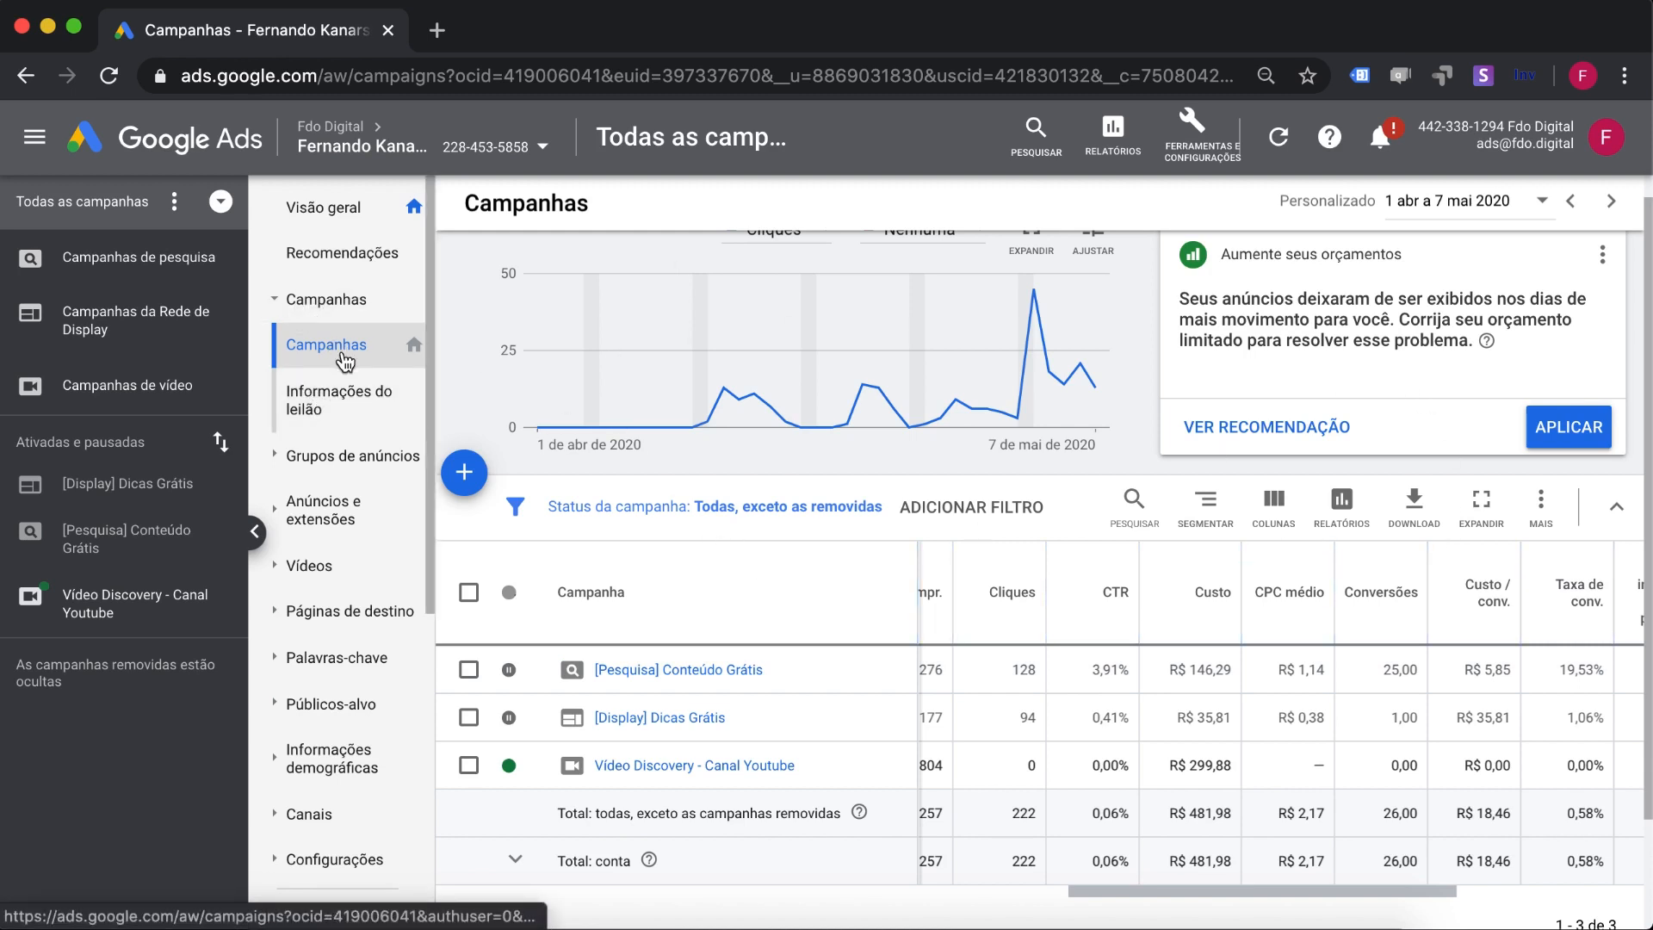
Step: Open the account's ad extensions and start a new call extension (Extensão de chamada)
click(325, 506)
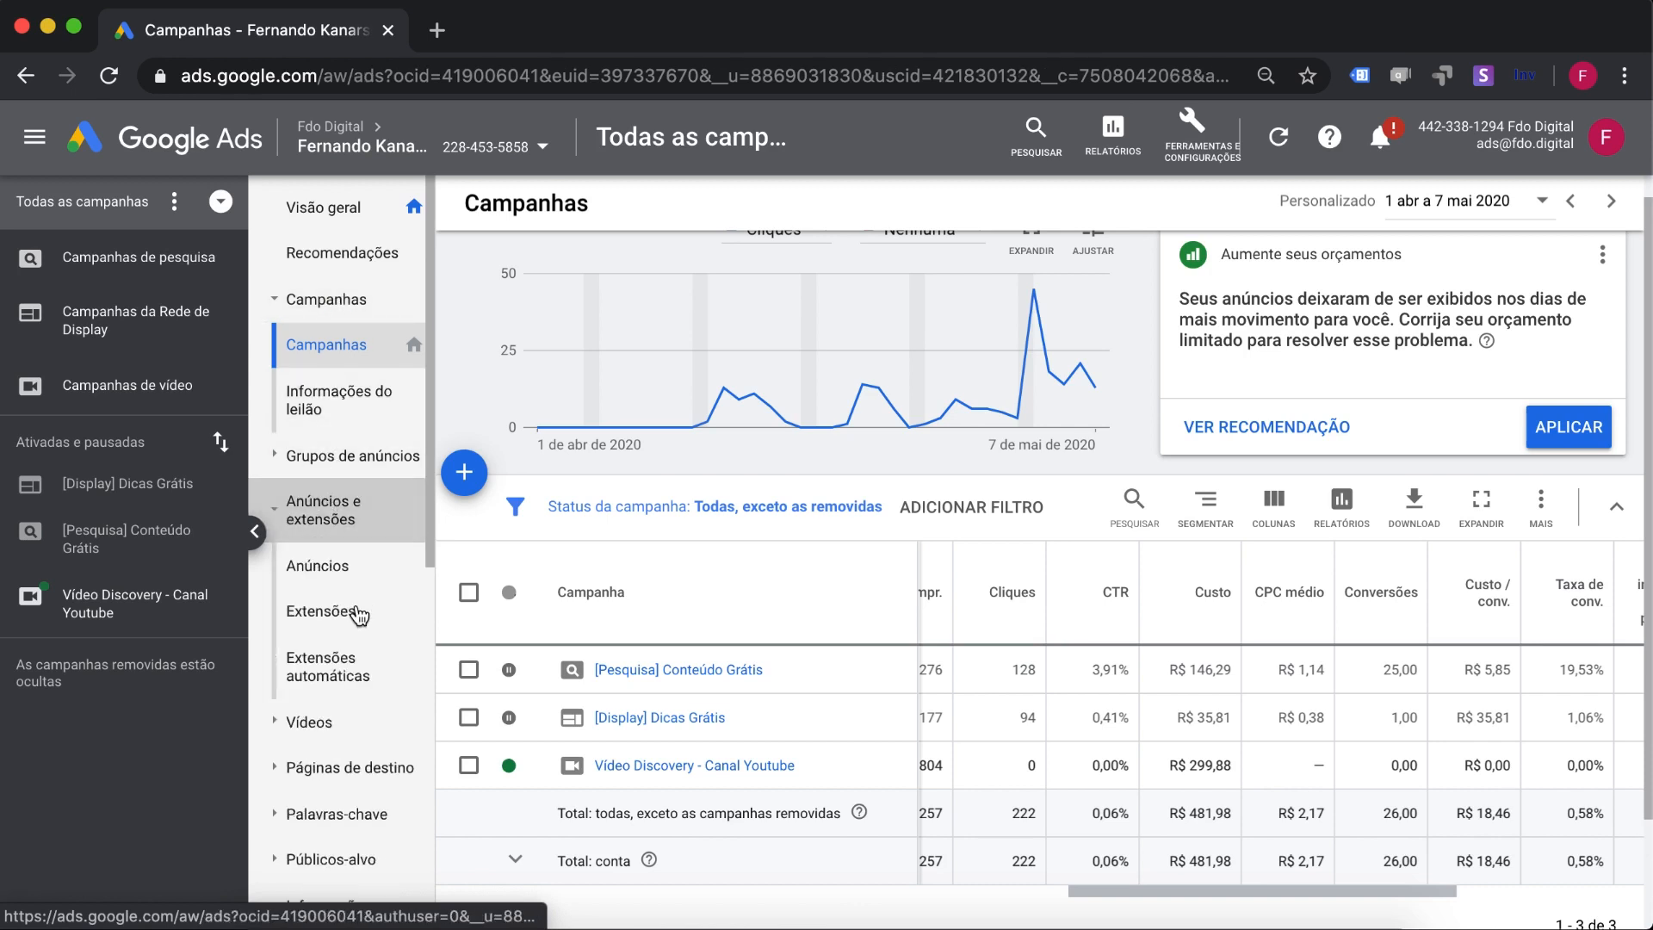
click(325, 512)
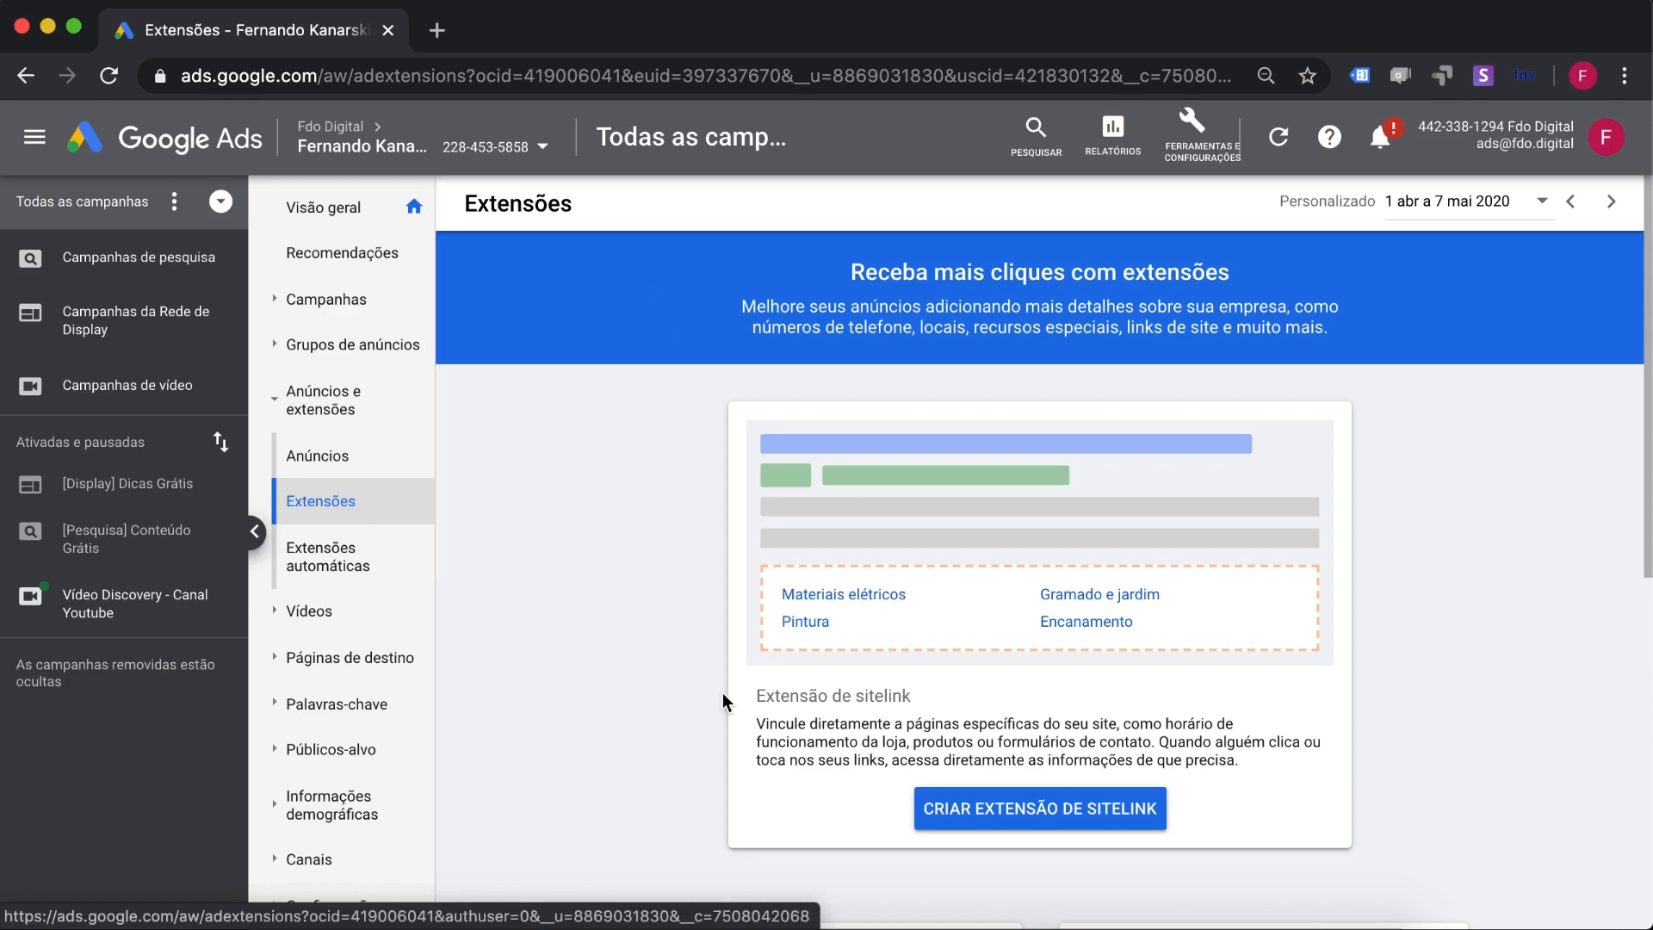
scroll(723, 732, down, 5)
click(1088, 783)
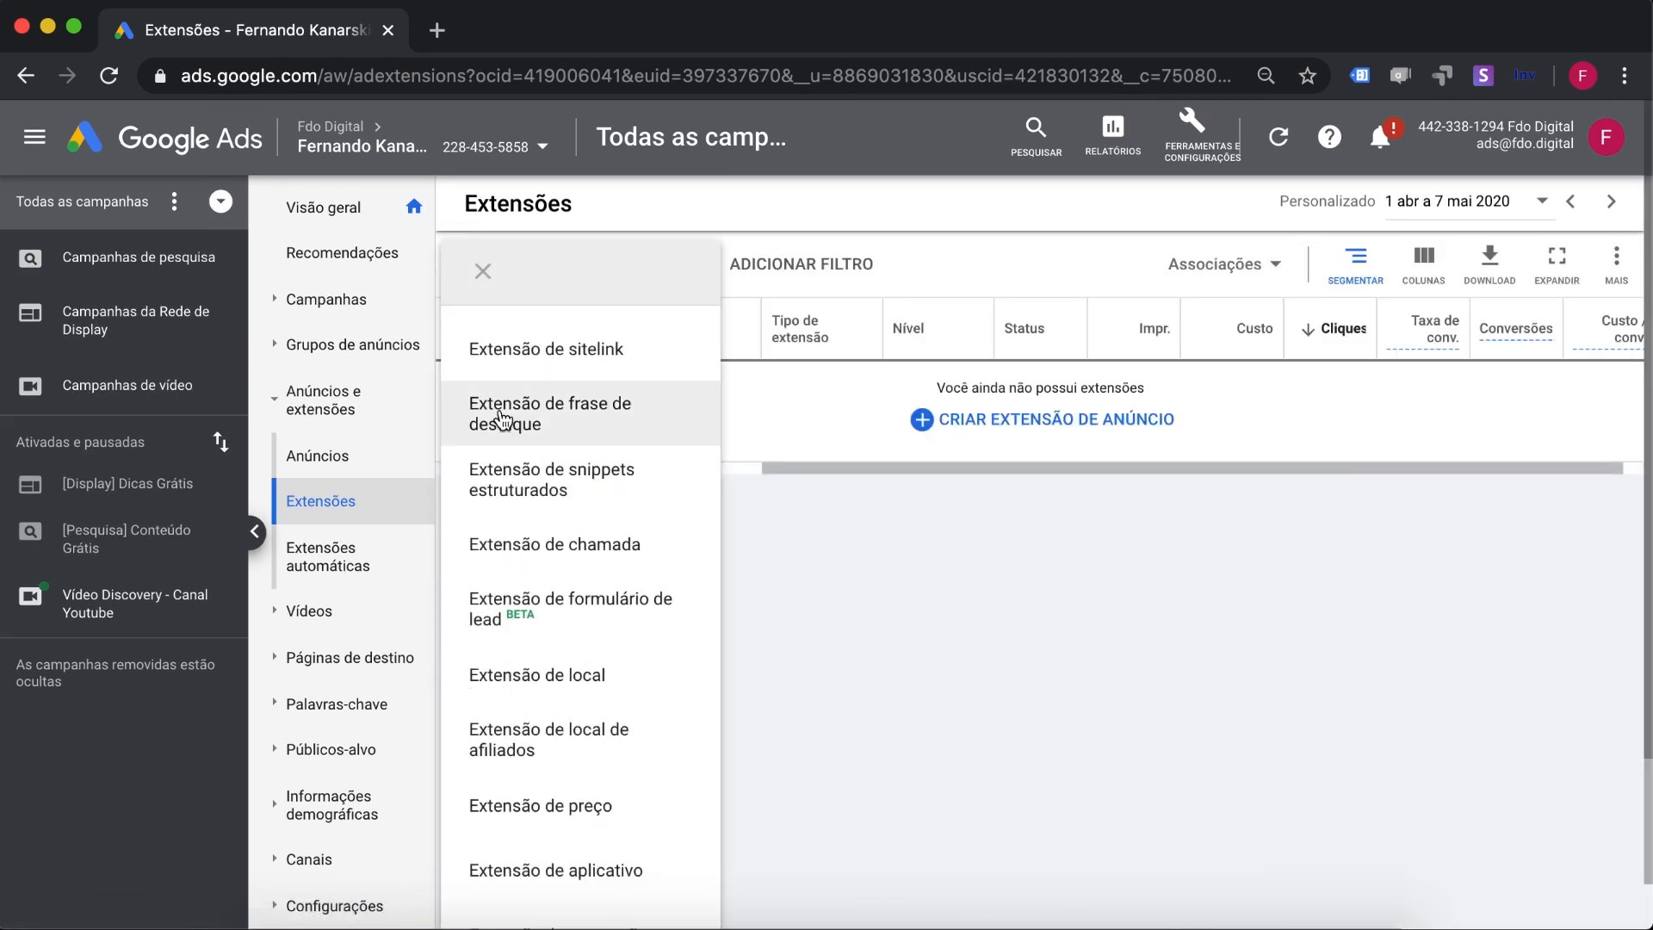
click(582, 555)
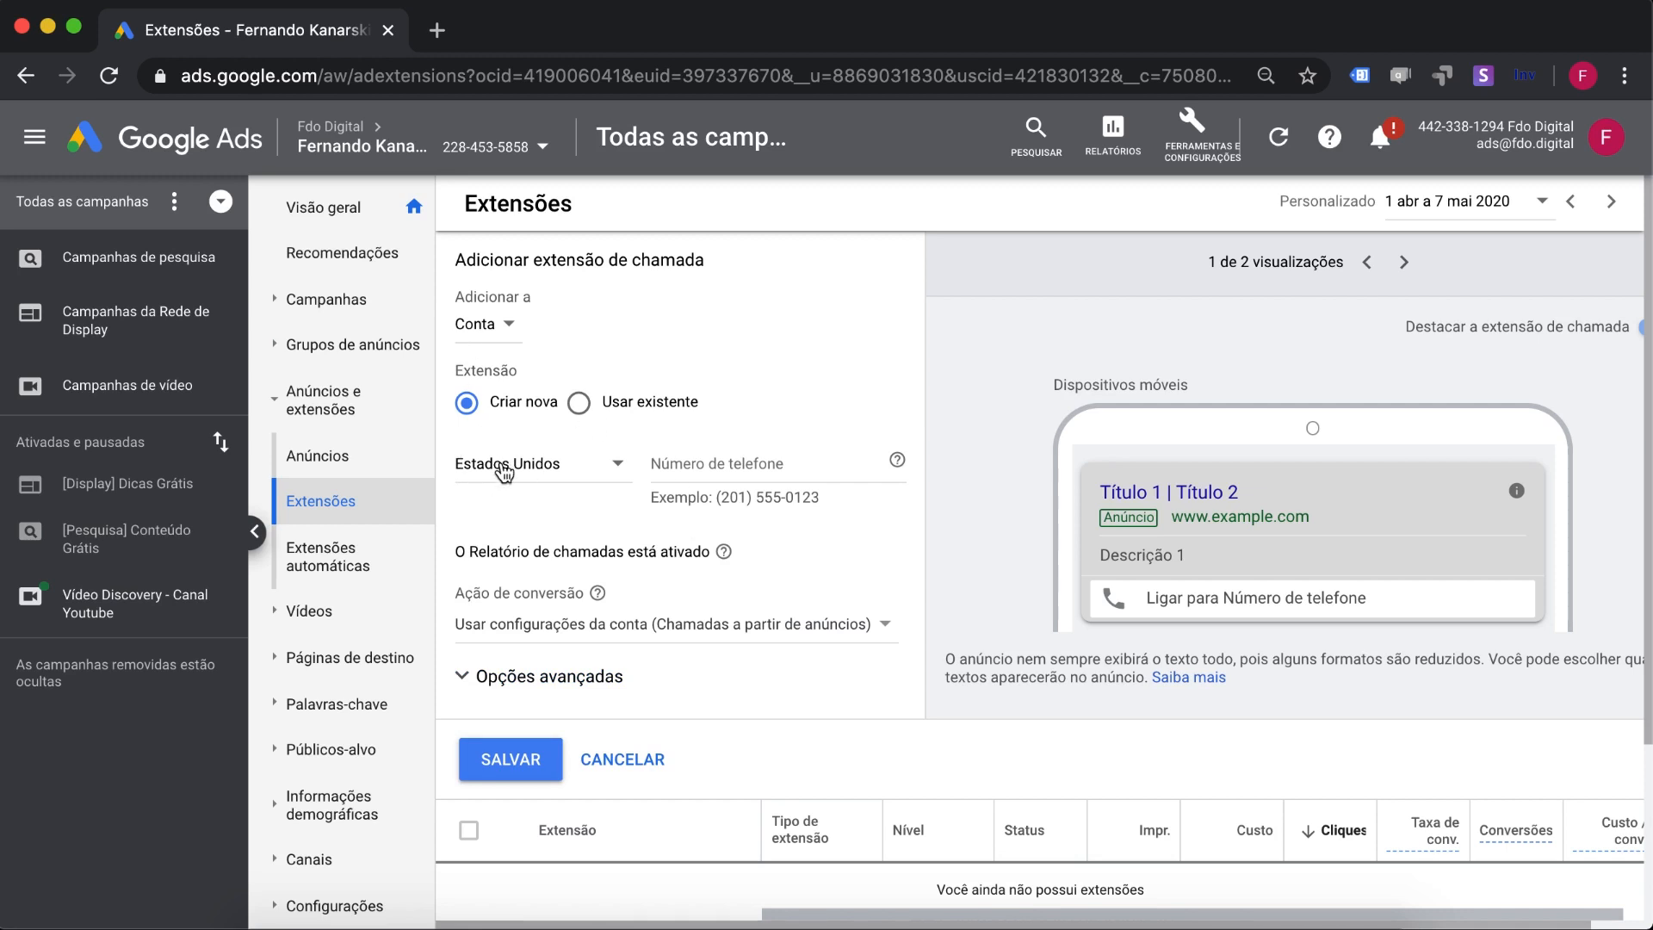
Step: Set the call extension's country to Brasil, enter the phone number and save the account-level extension
click(505, 469)
scroll(505, 471, up, 10)
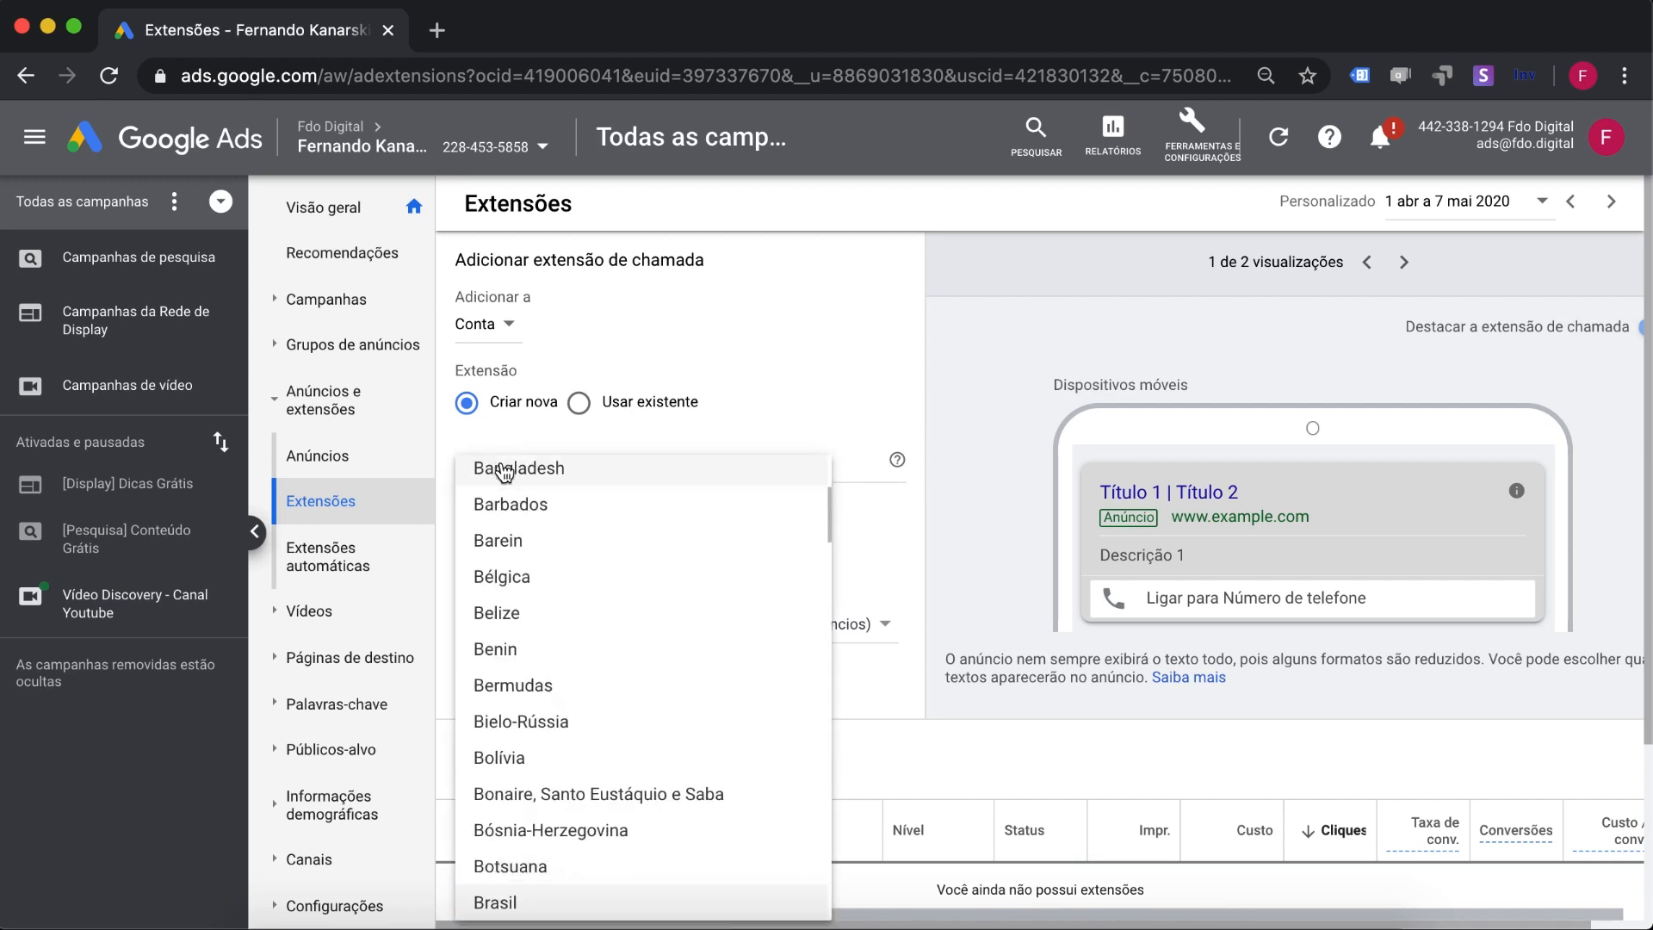
click(493, 900)
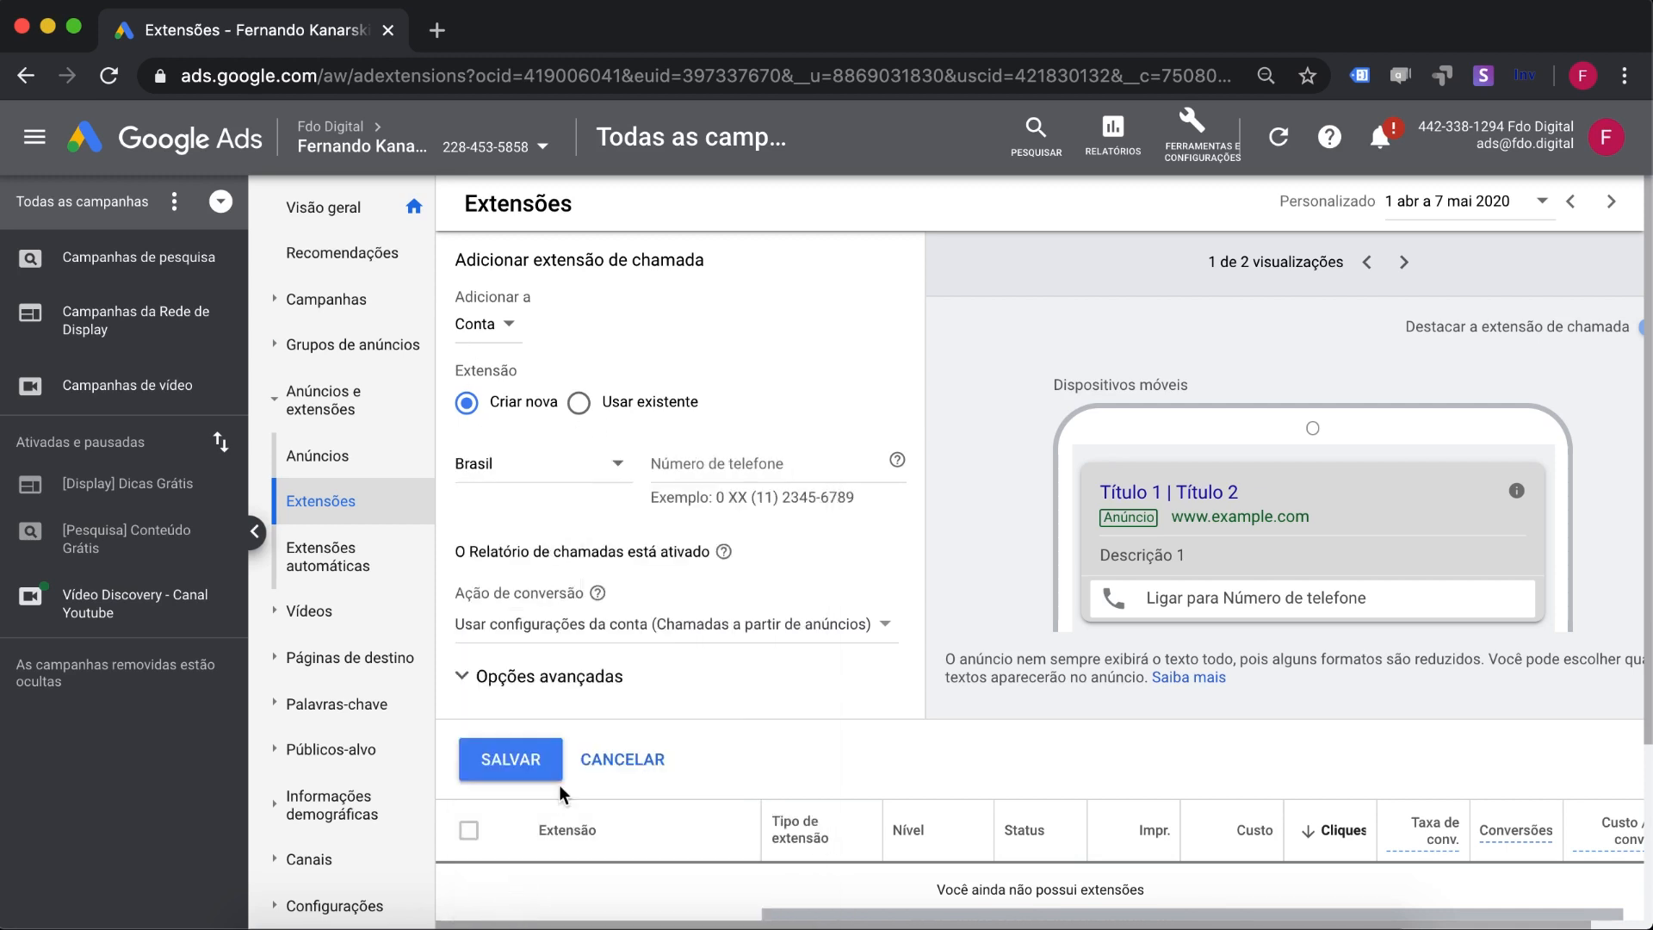
click(699, 465)
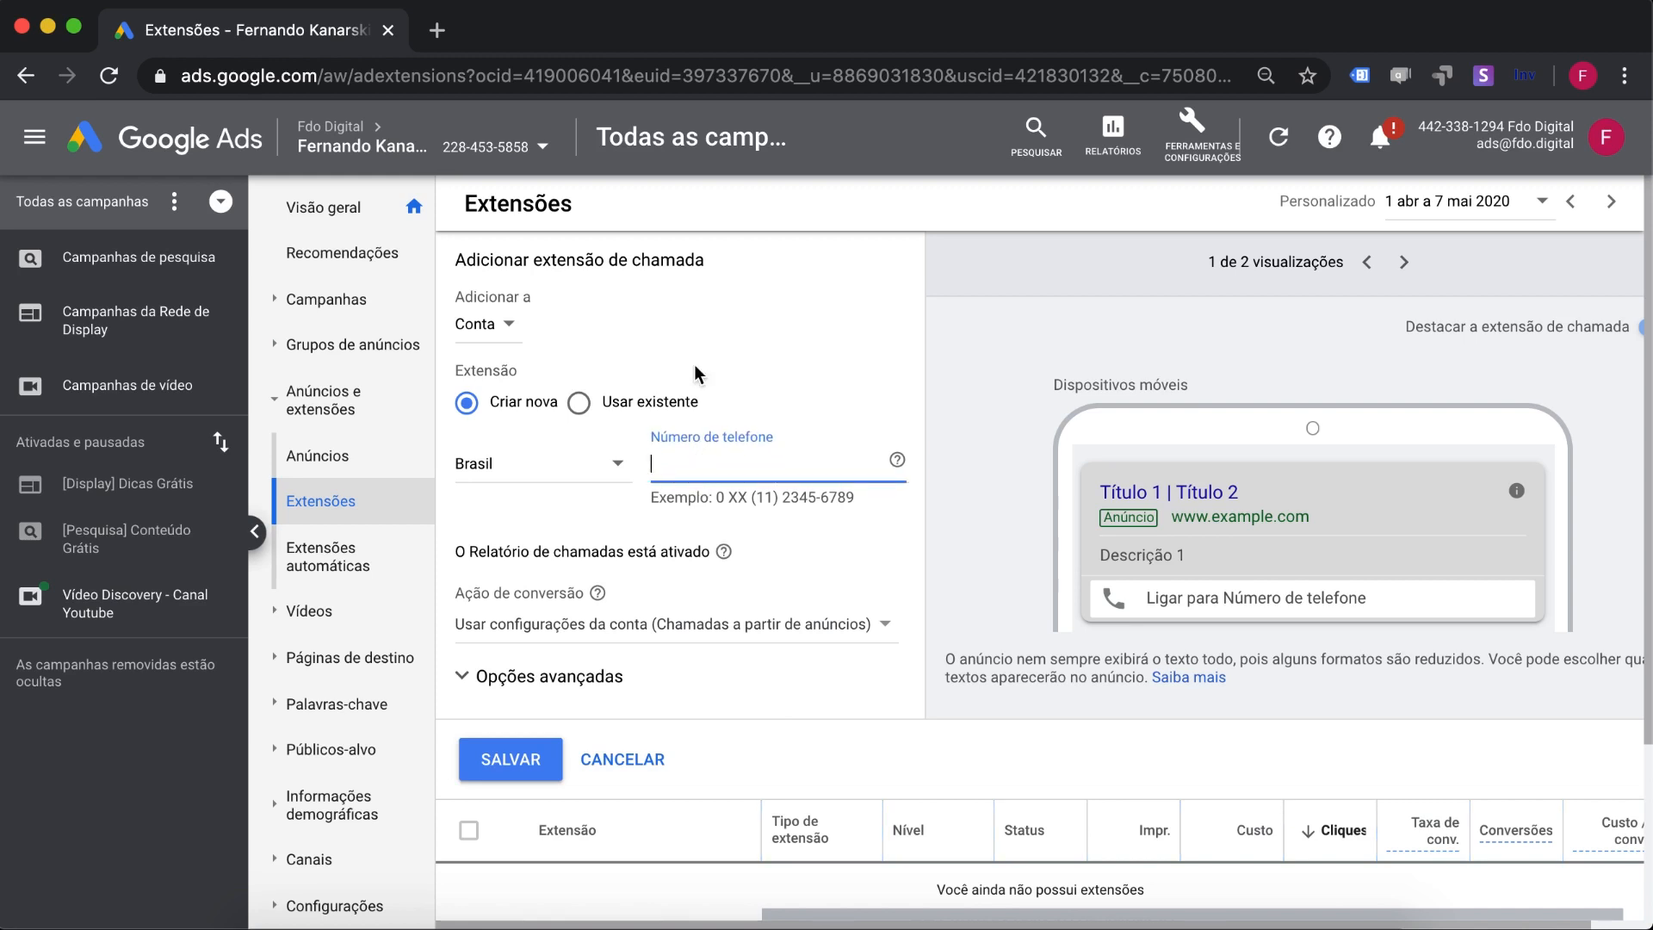
text(4199)
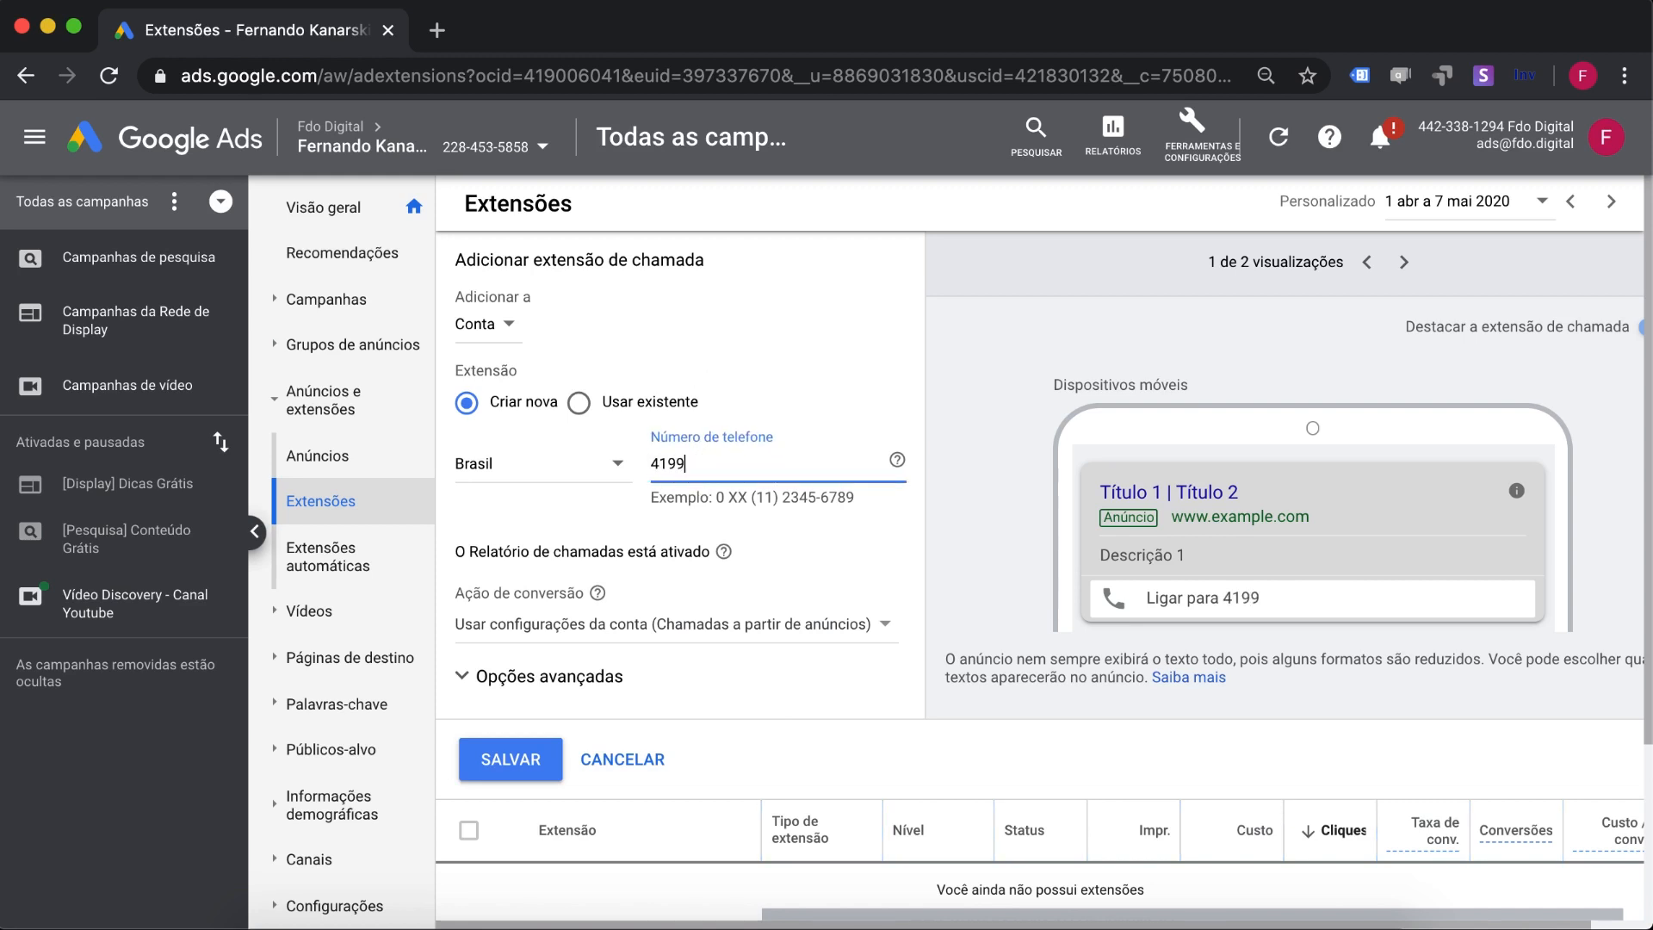
text(9999999)
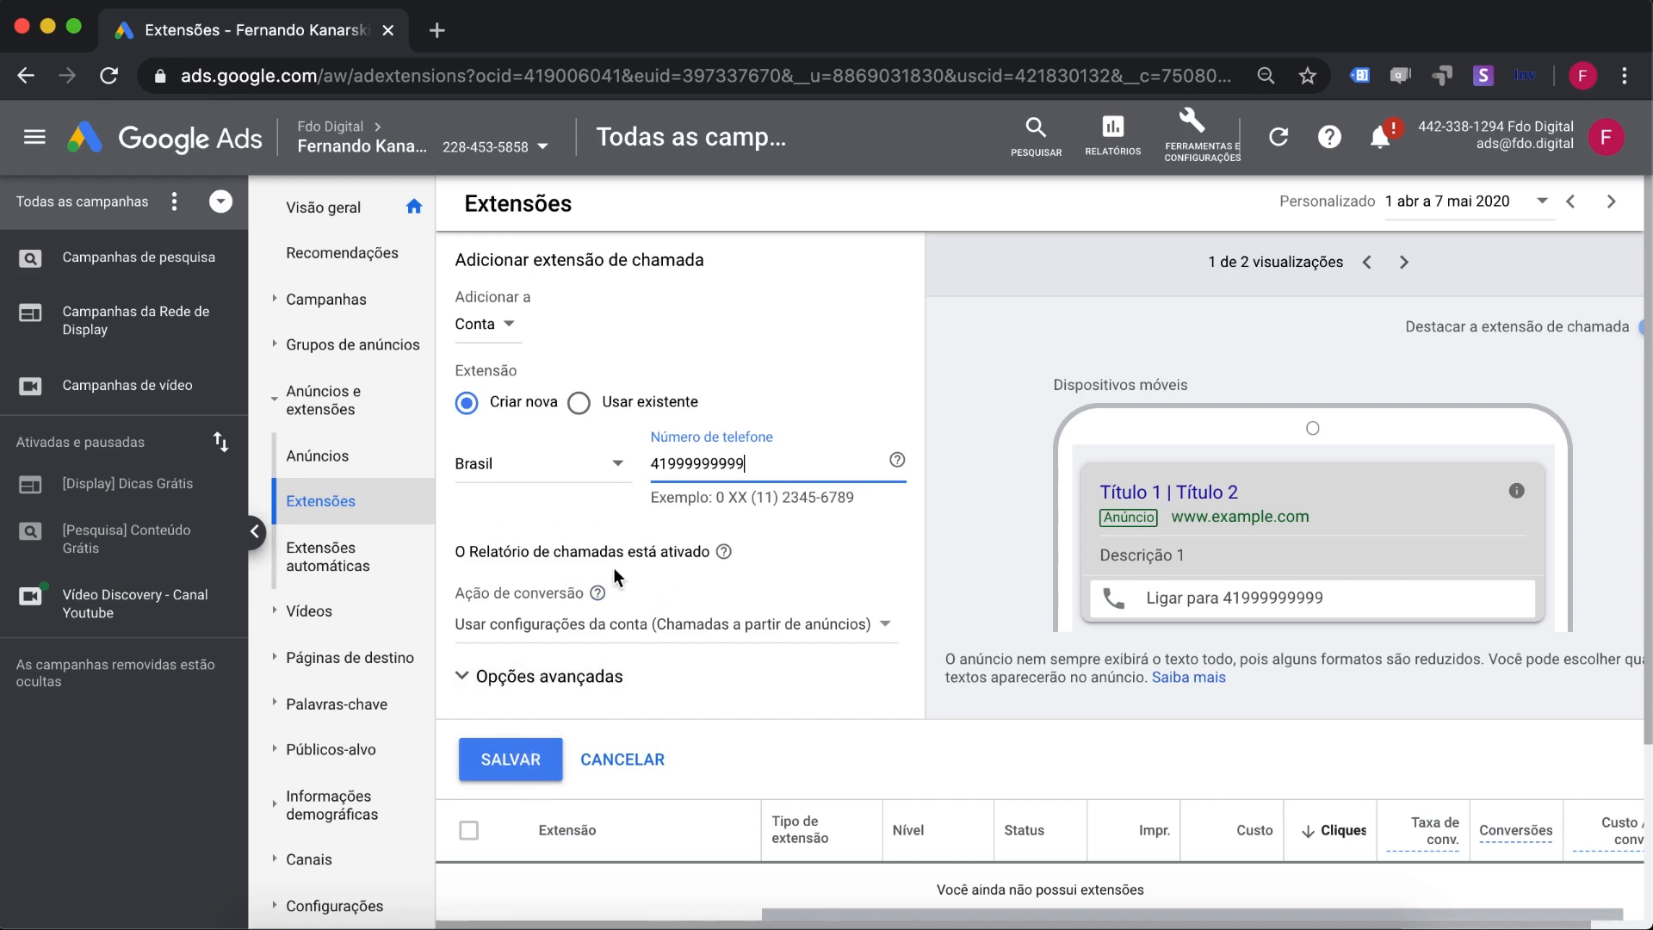
click(516, 761)
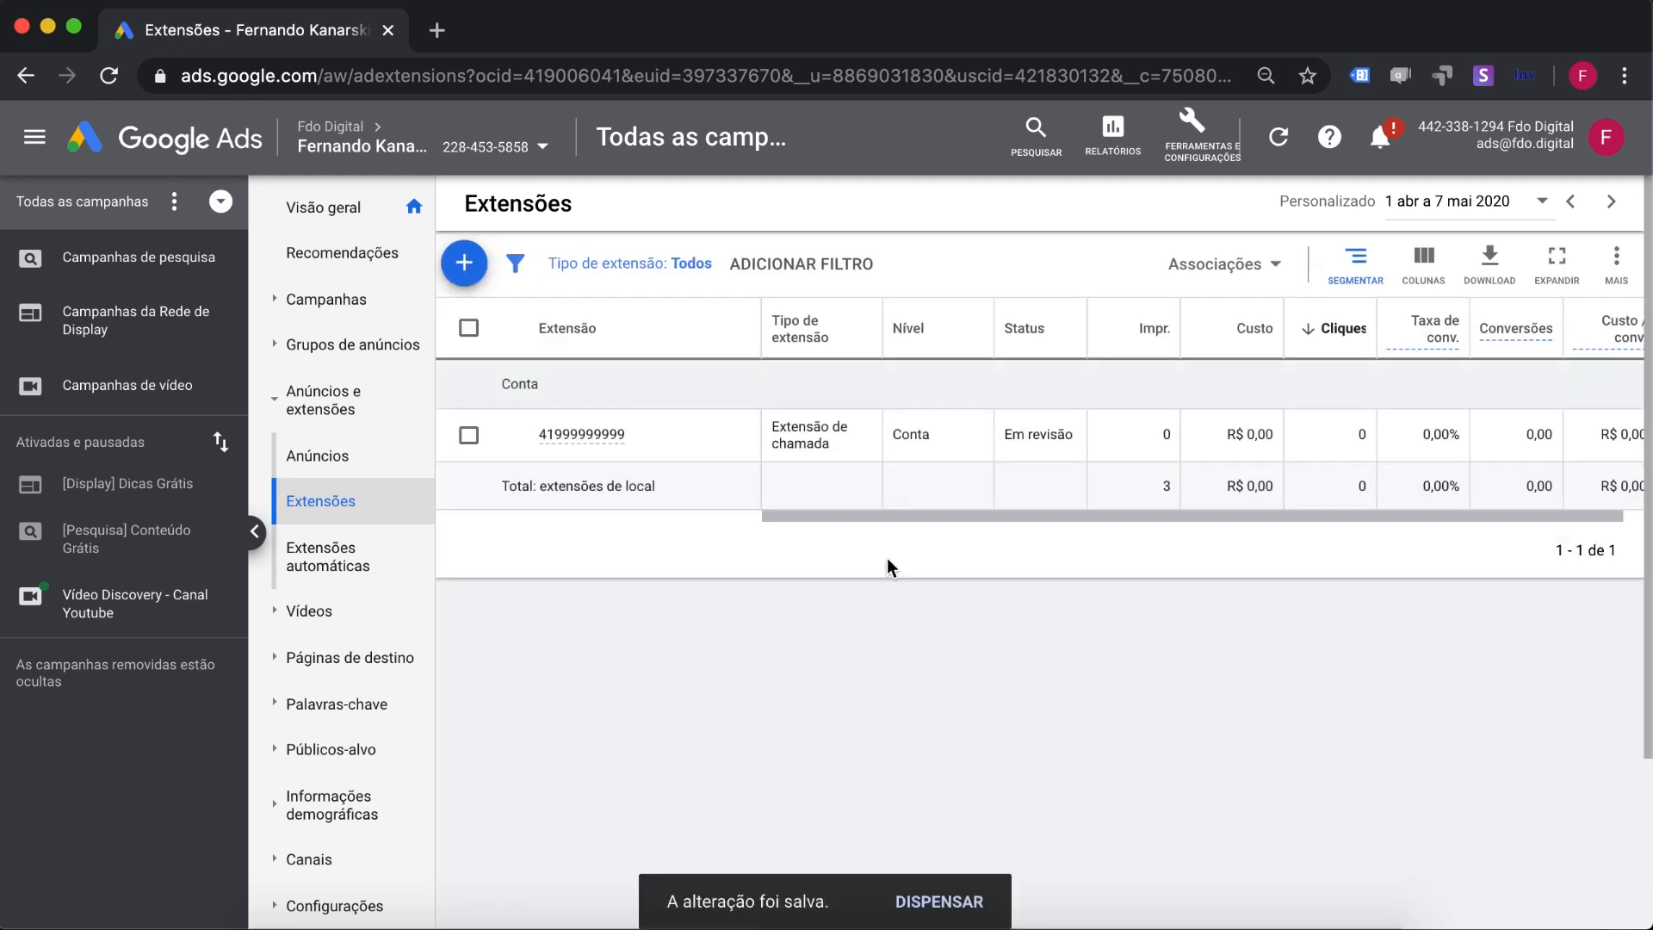
mouse_move(572, 440)
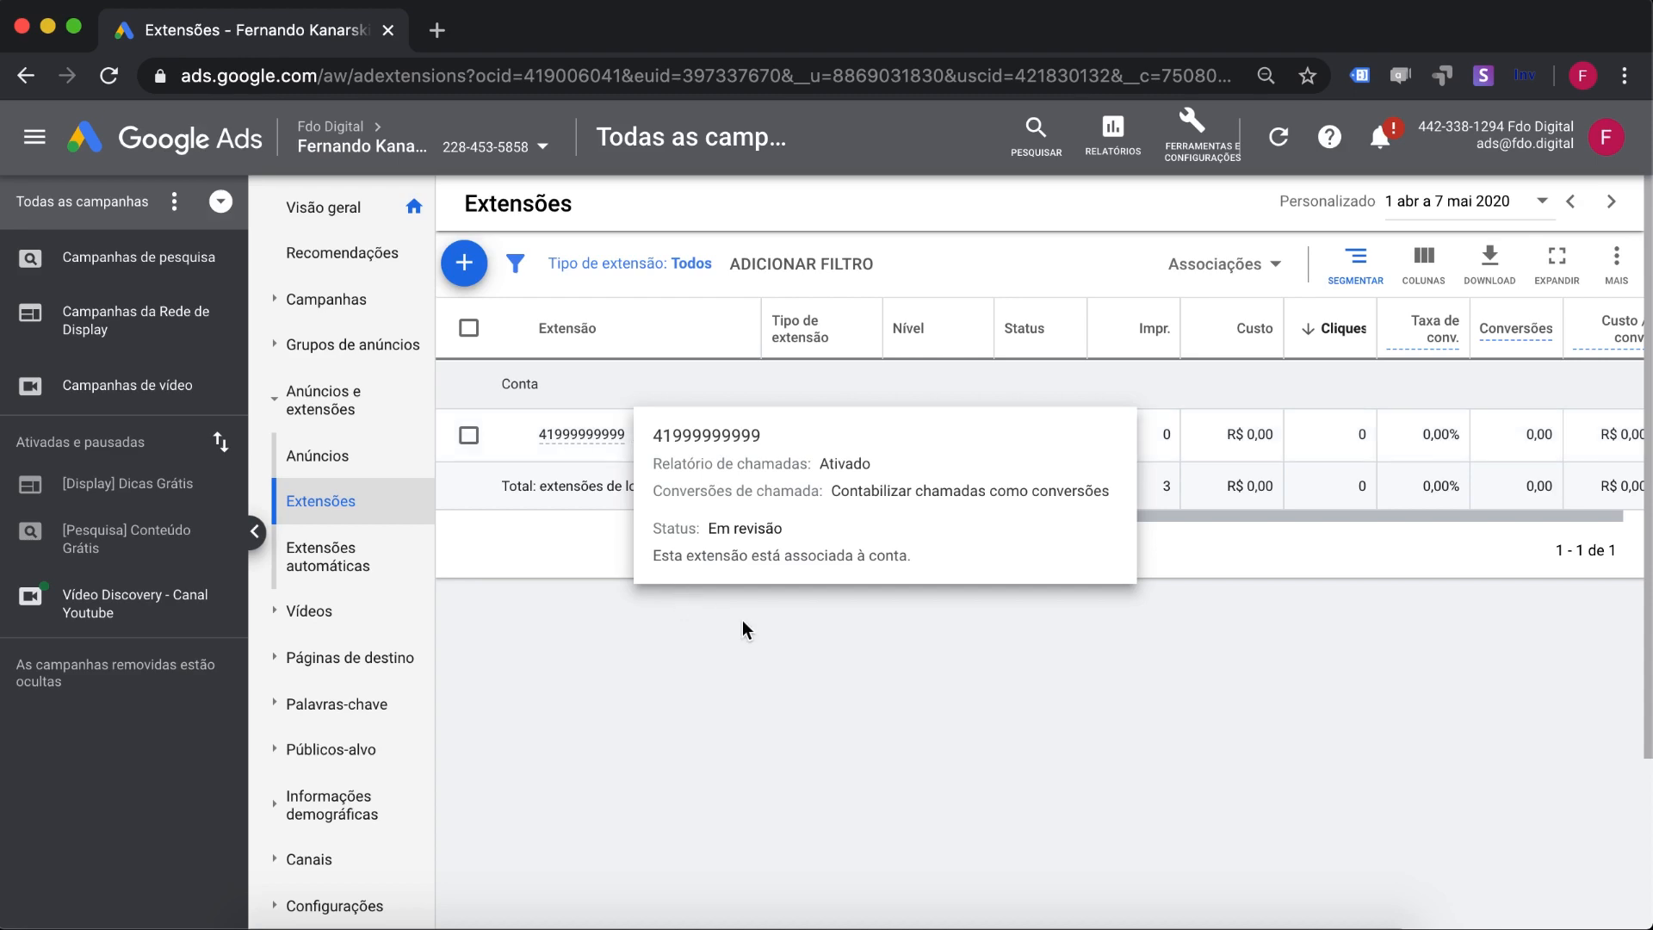
Step: Start a new Ligações telefônicas conversion action that tracks calls from ads with call extensions or call-only ads
click(1185, 138)
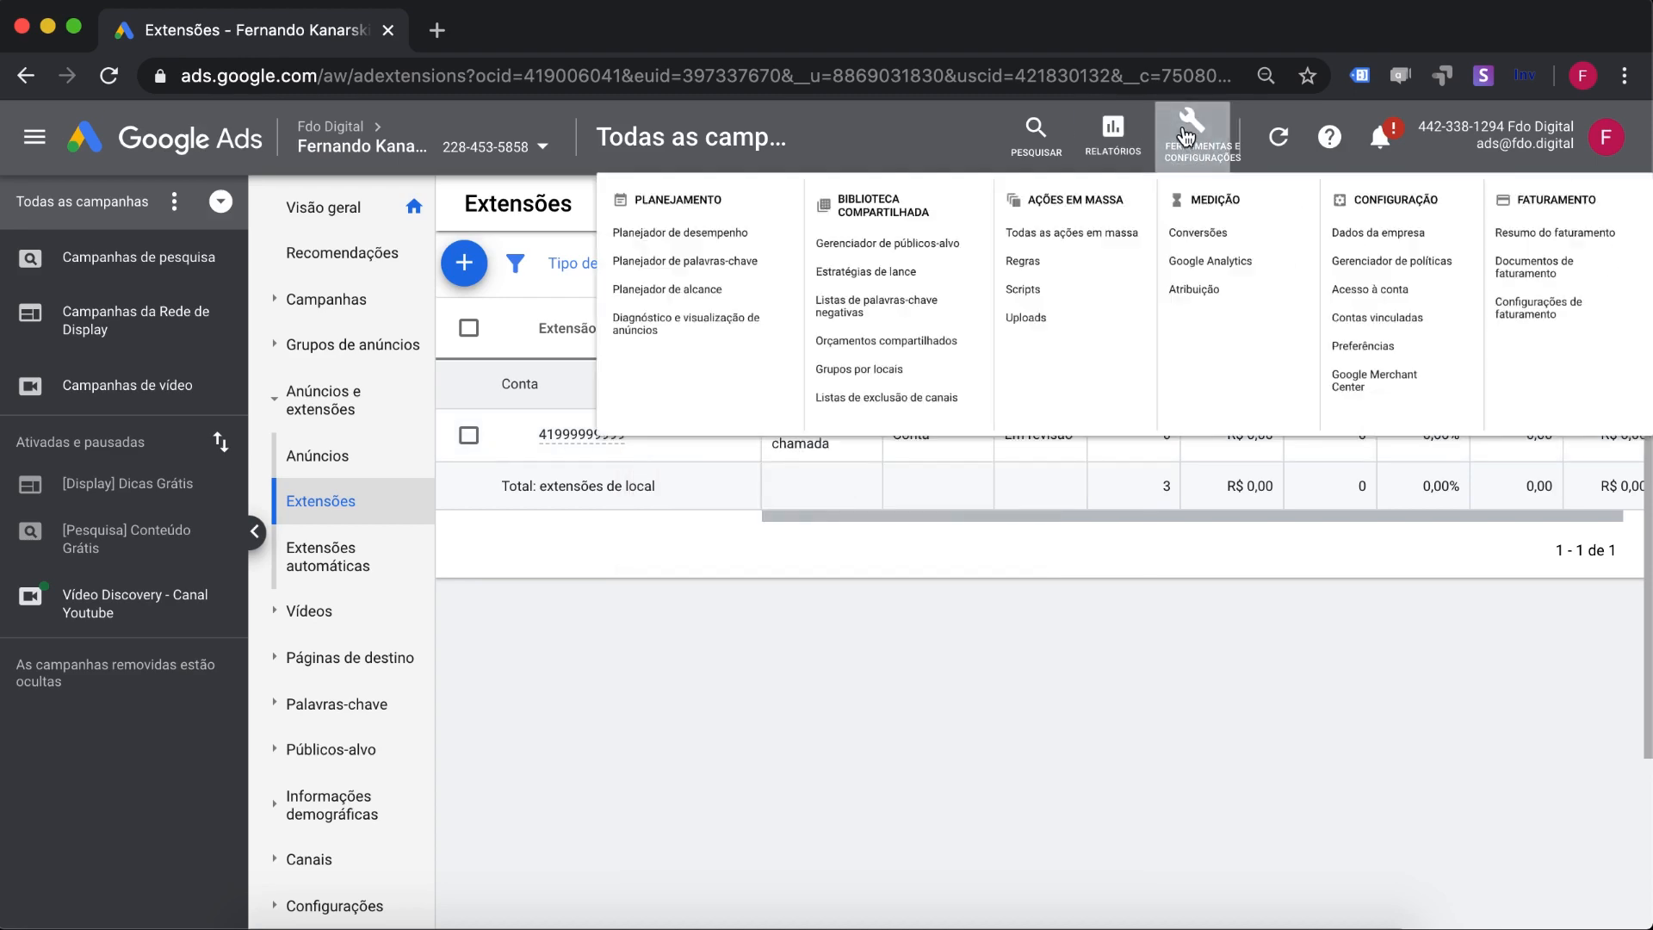
click(1000, 254)
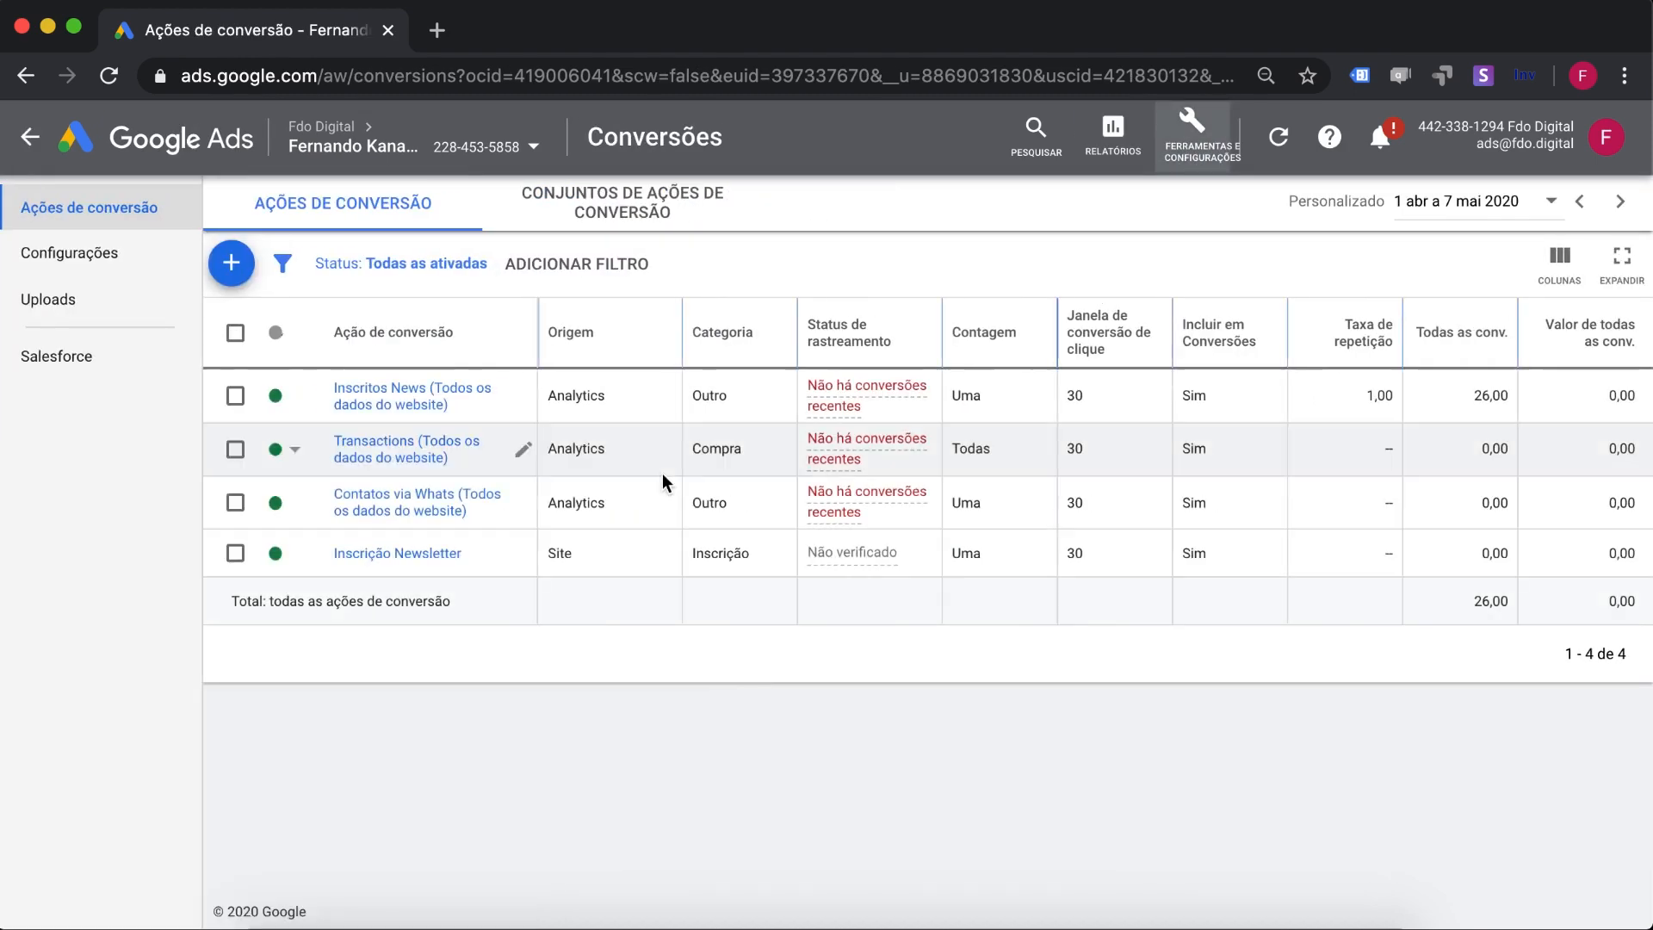
click(232, 265)
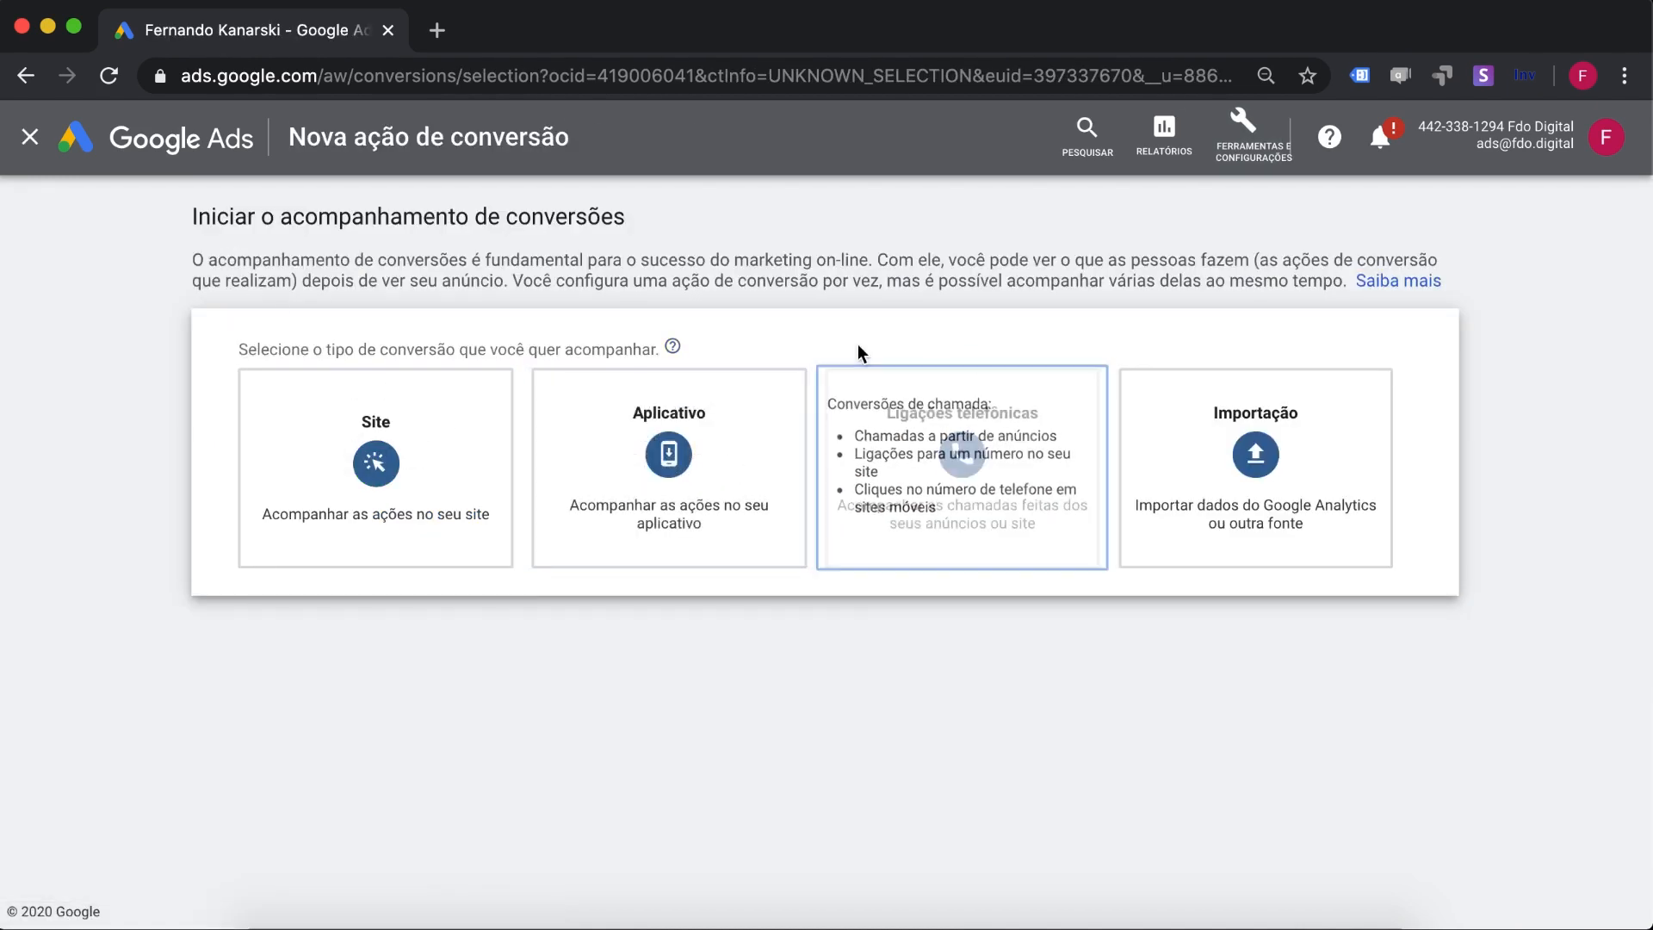
click(958, 411)
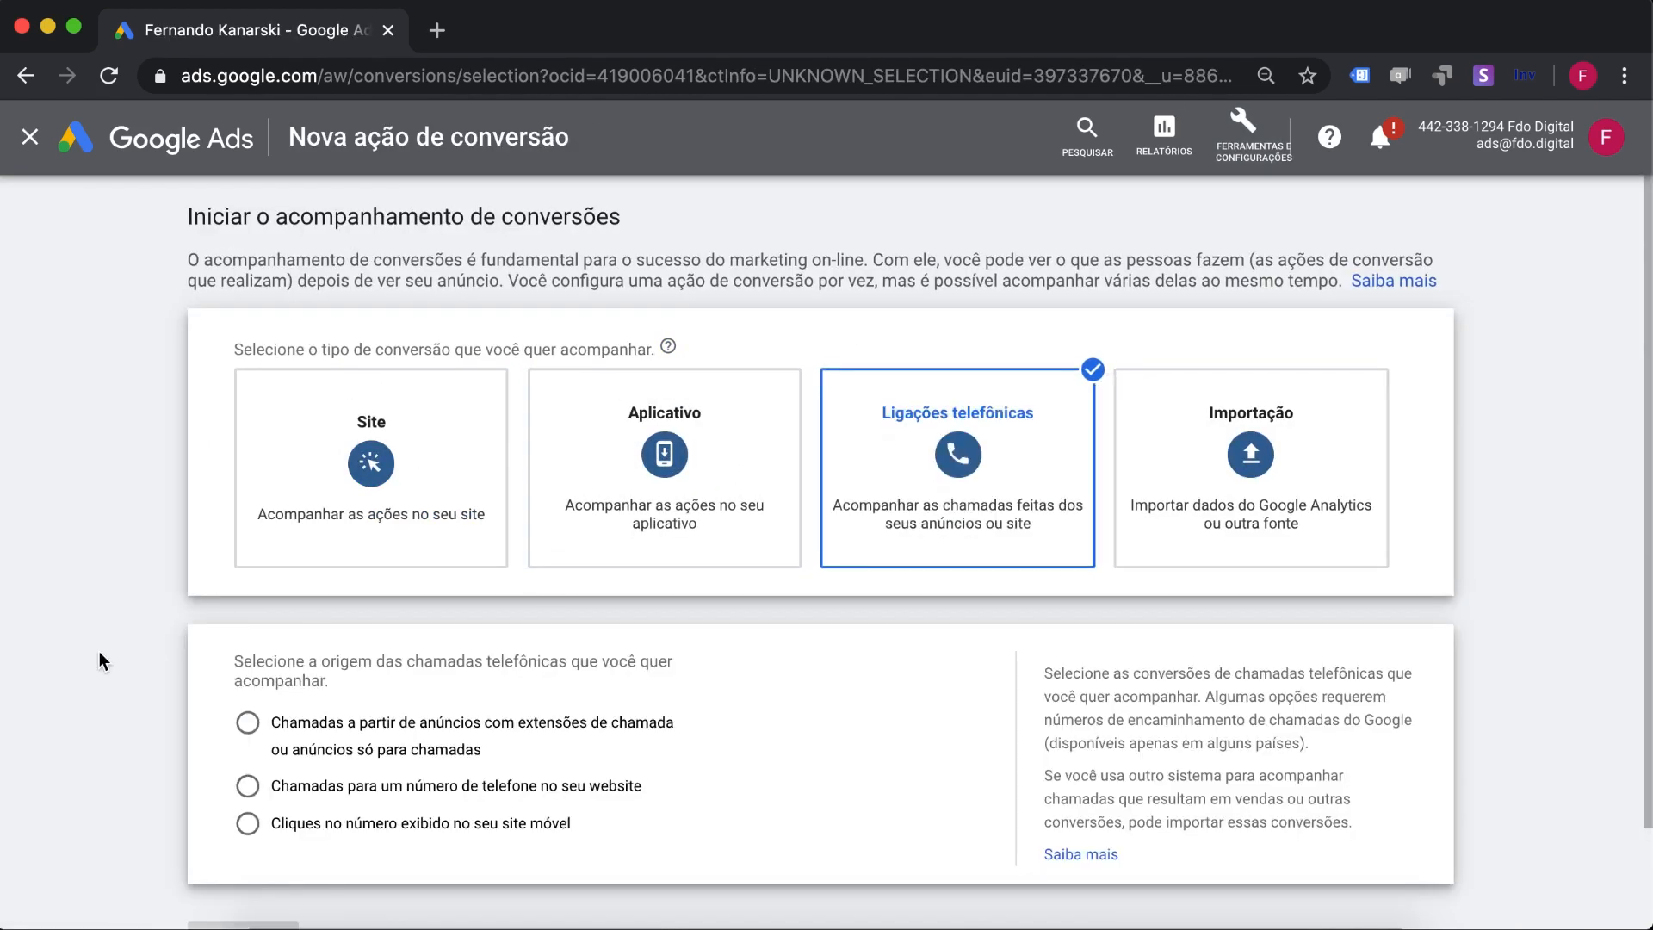
scroll(100, 664, down, 3)
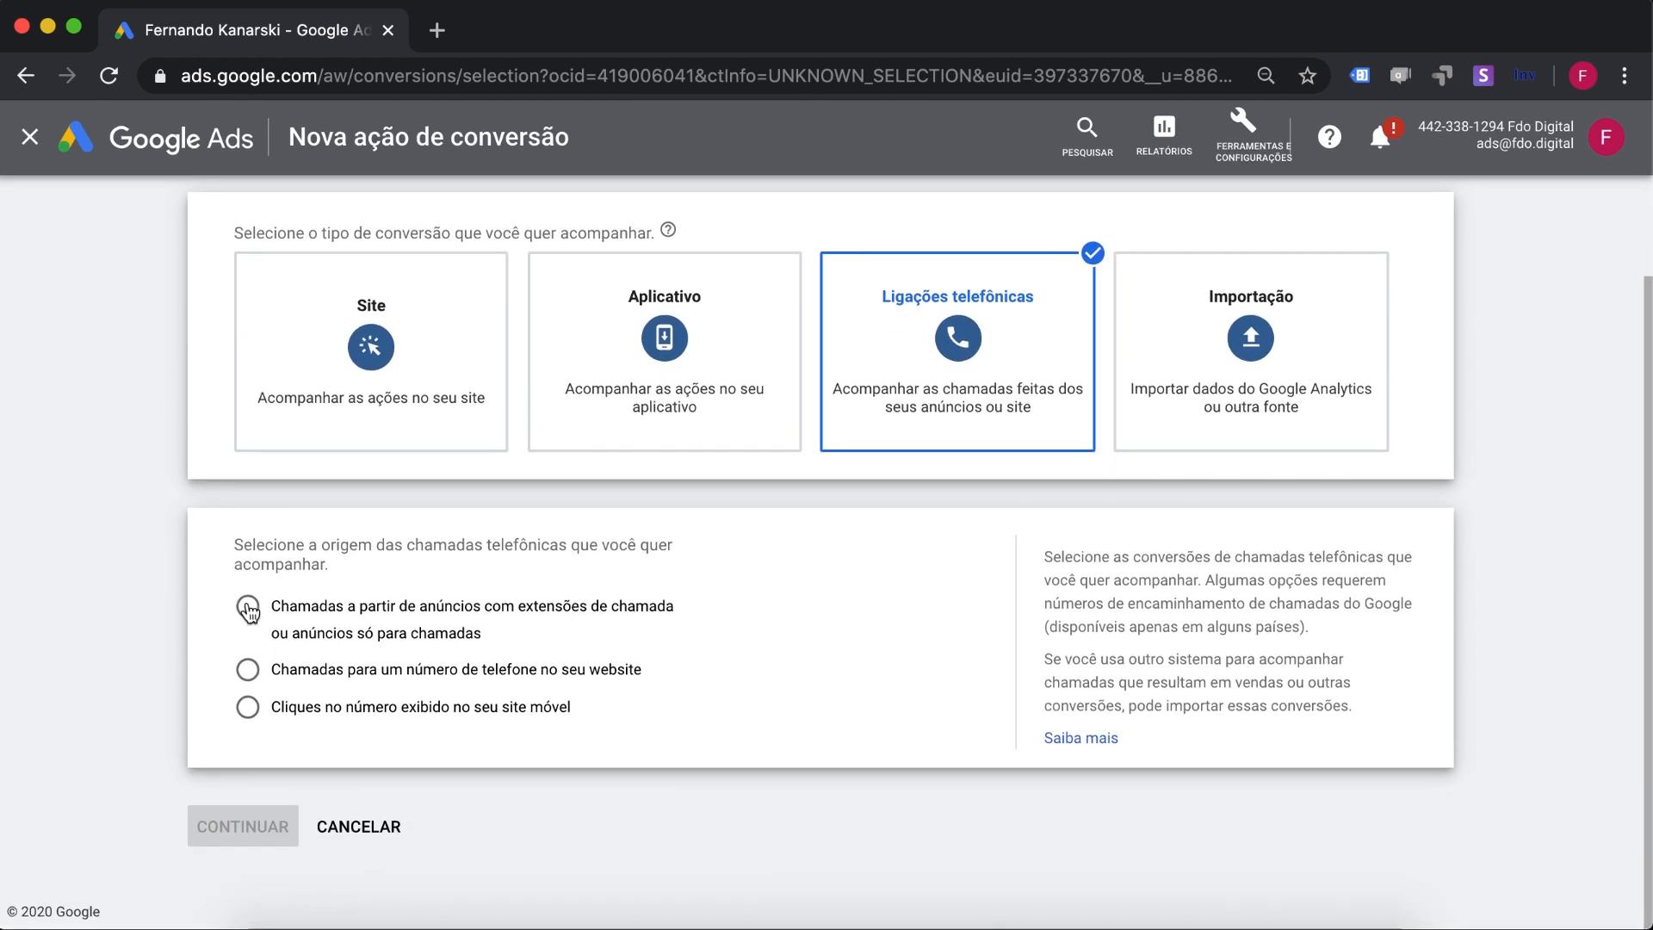
click(247, 606)
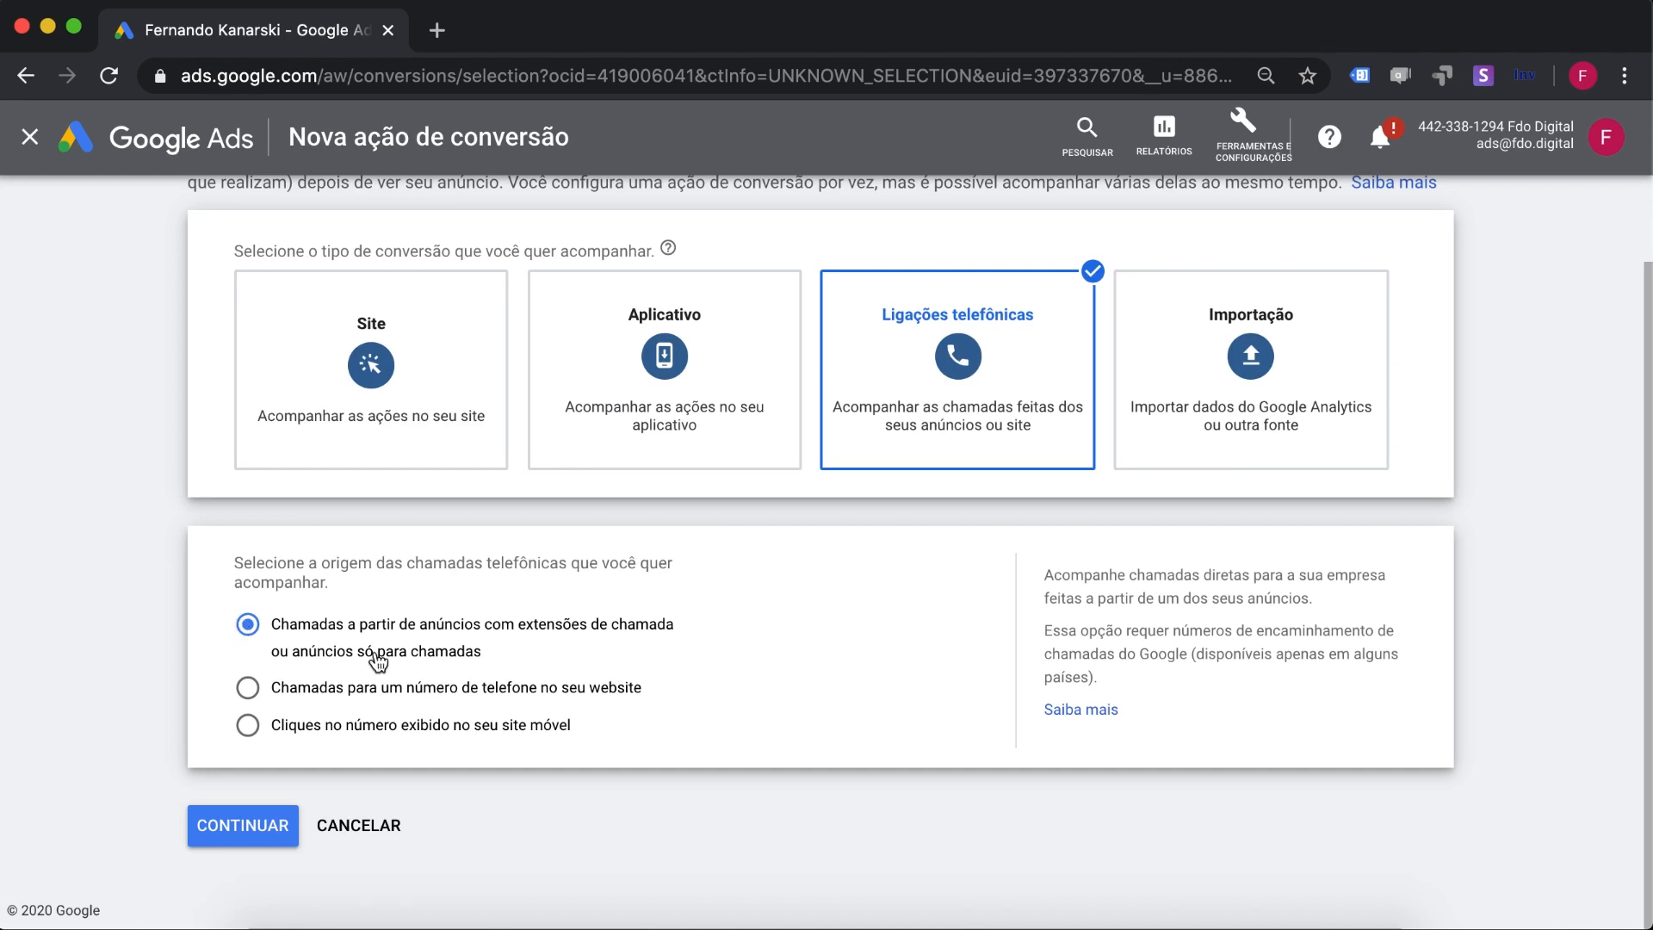
click(240, 825)
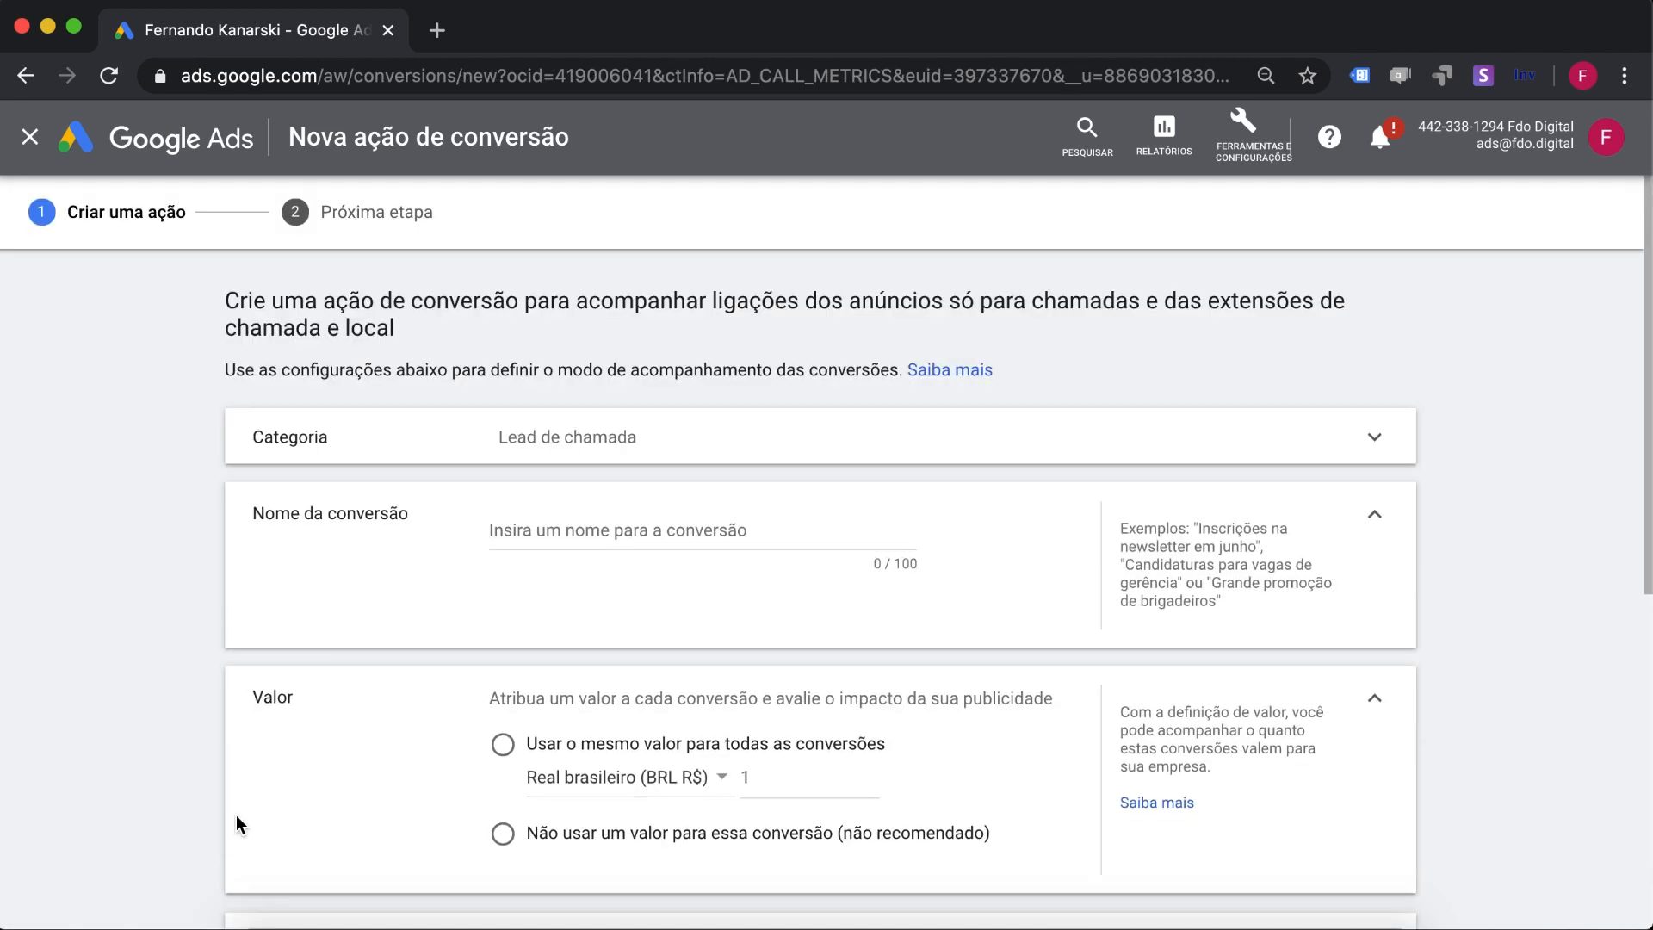
Step: Name the conversion "Chamada do Site" and choose not to use a value for it
scroll(365, 607, down, 2)
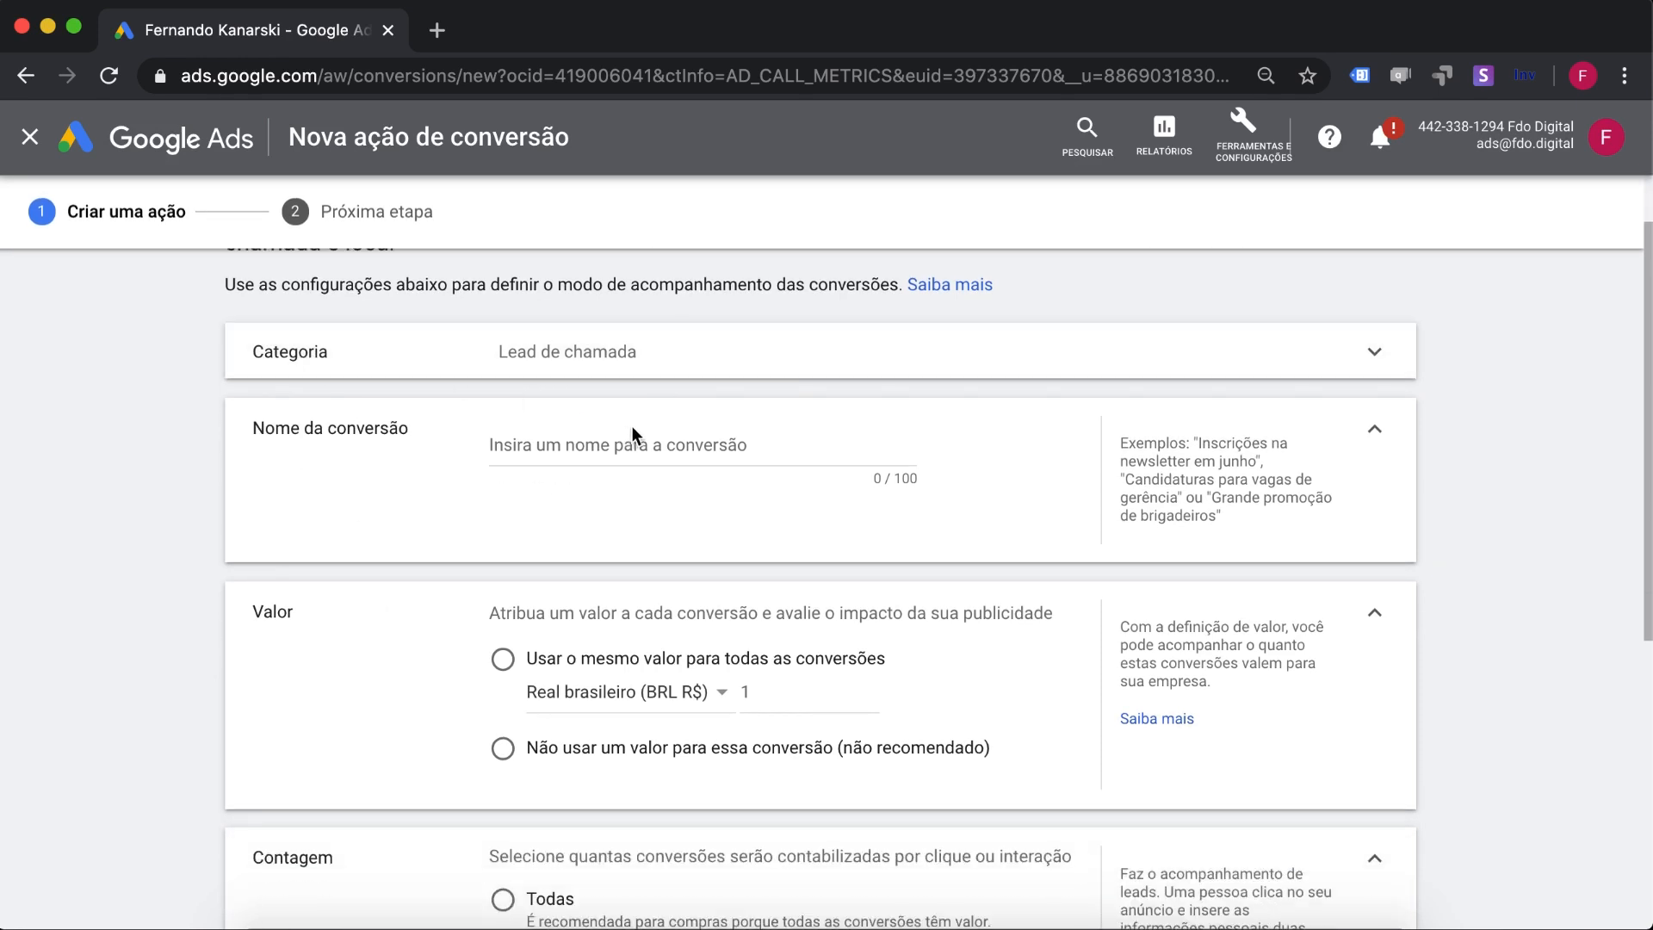
click(600, 449)
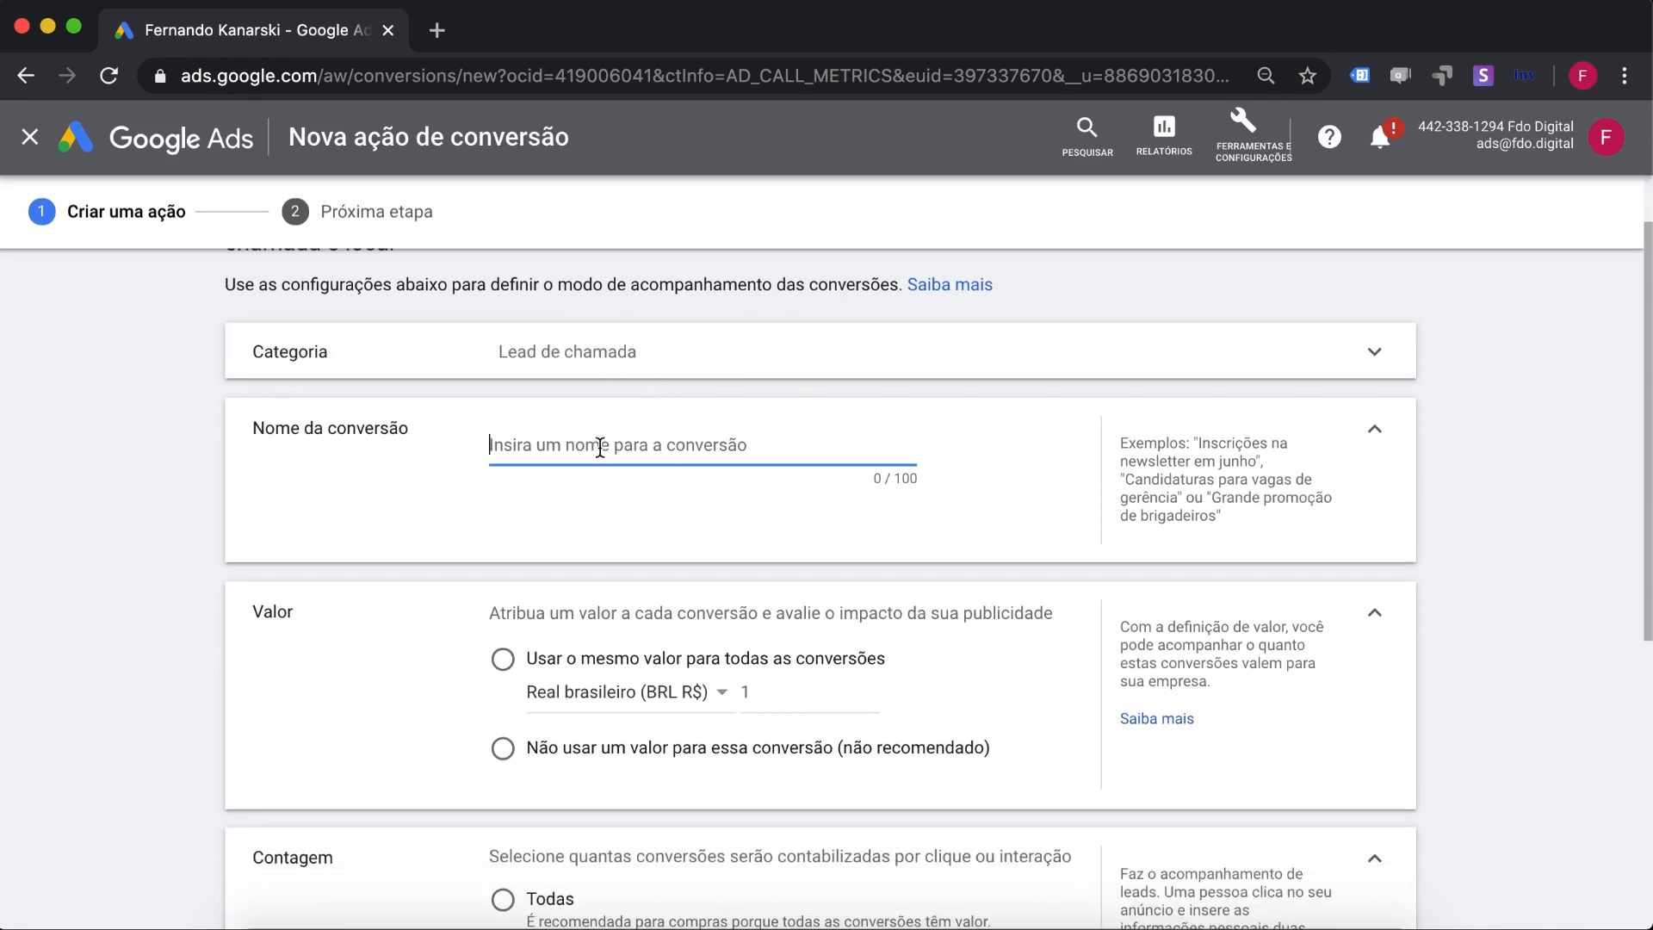
text(Chamad)
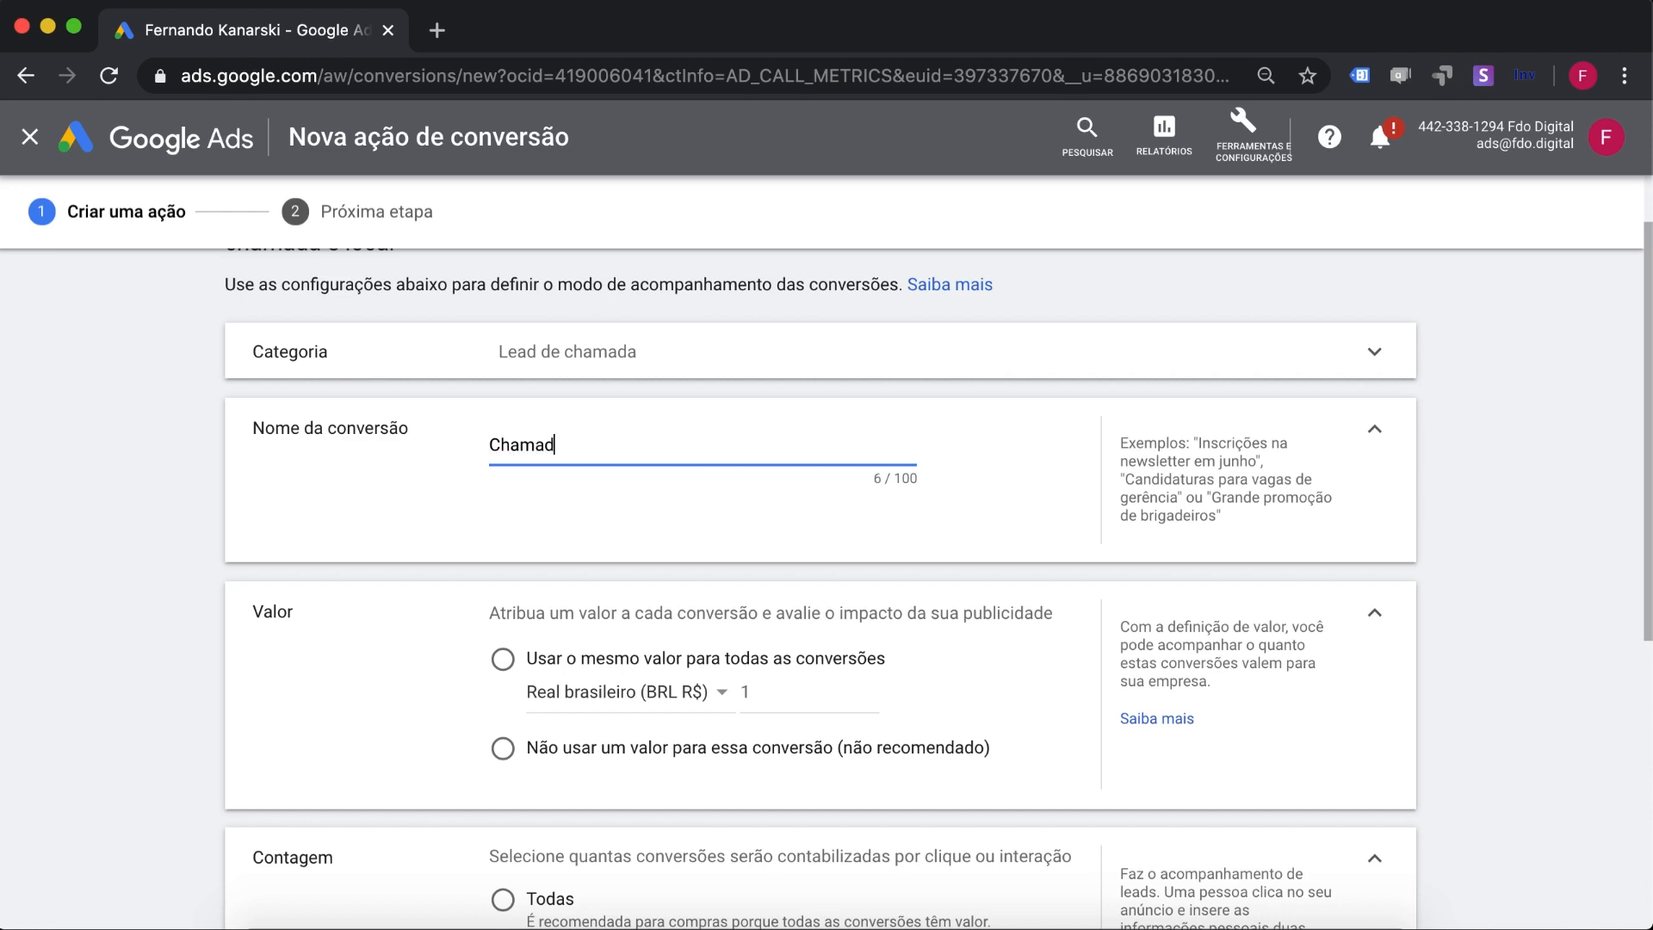
text(a do Site)
scroll(501, 563, down, 3)
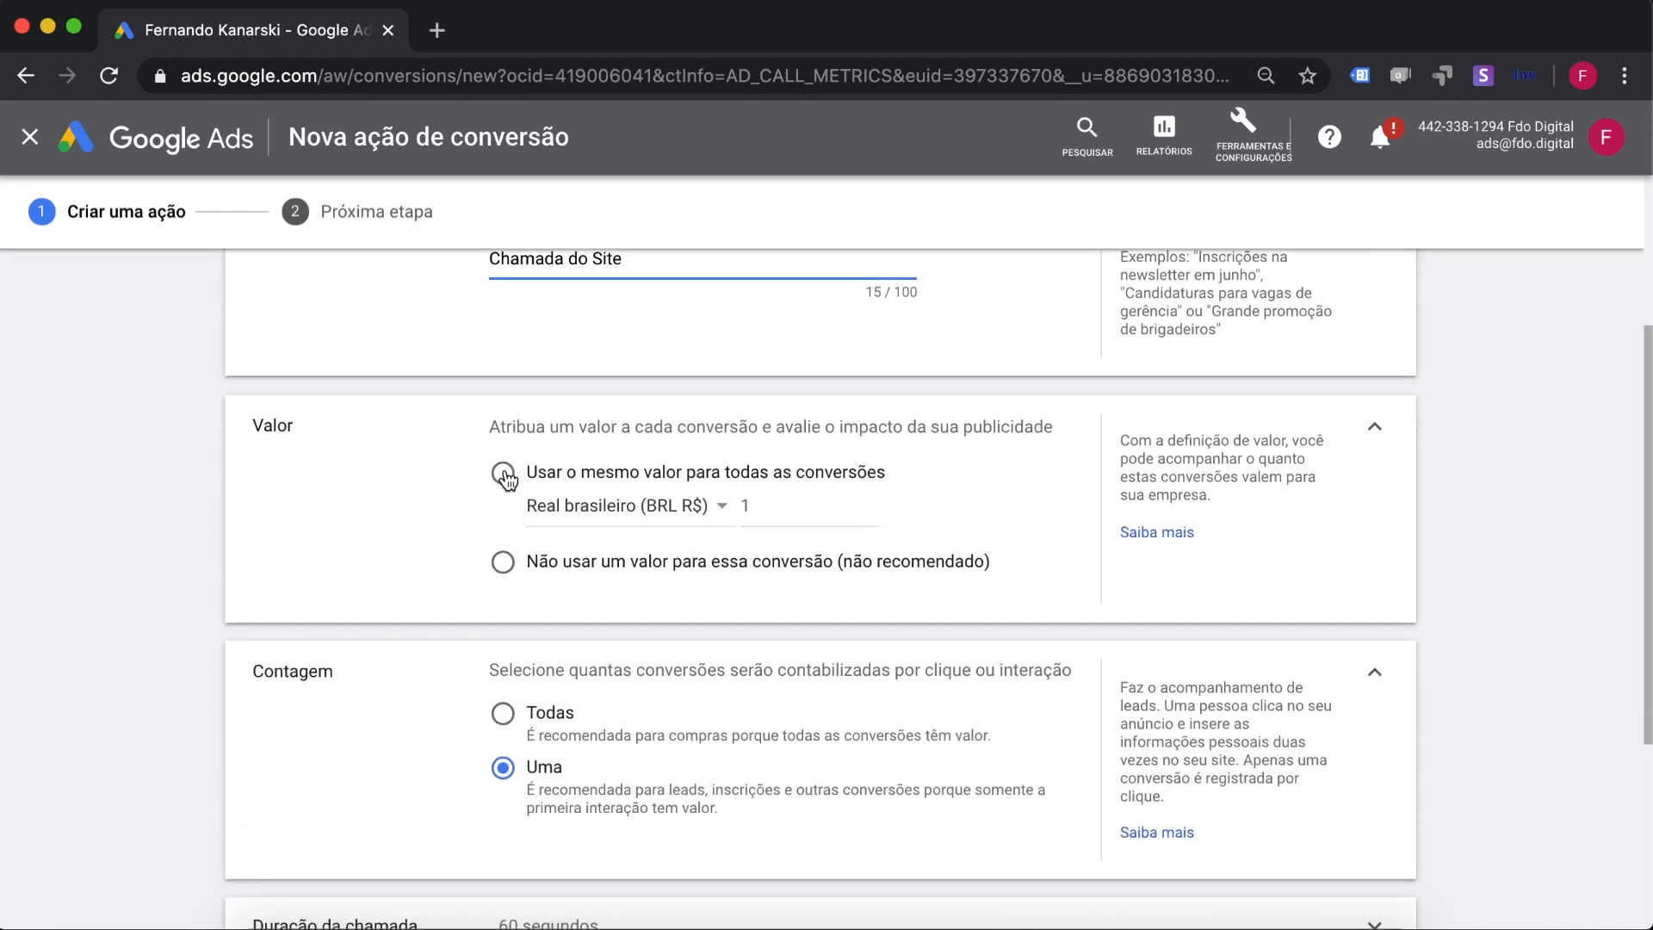
click(503, 562)
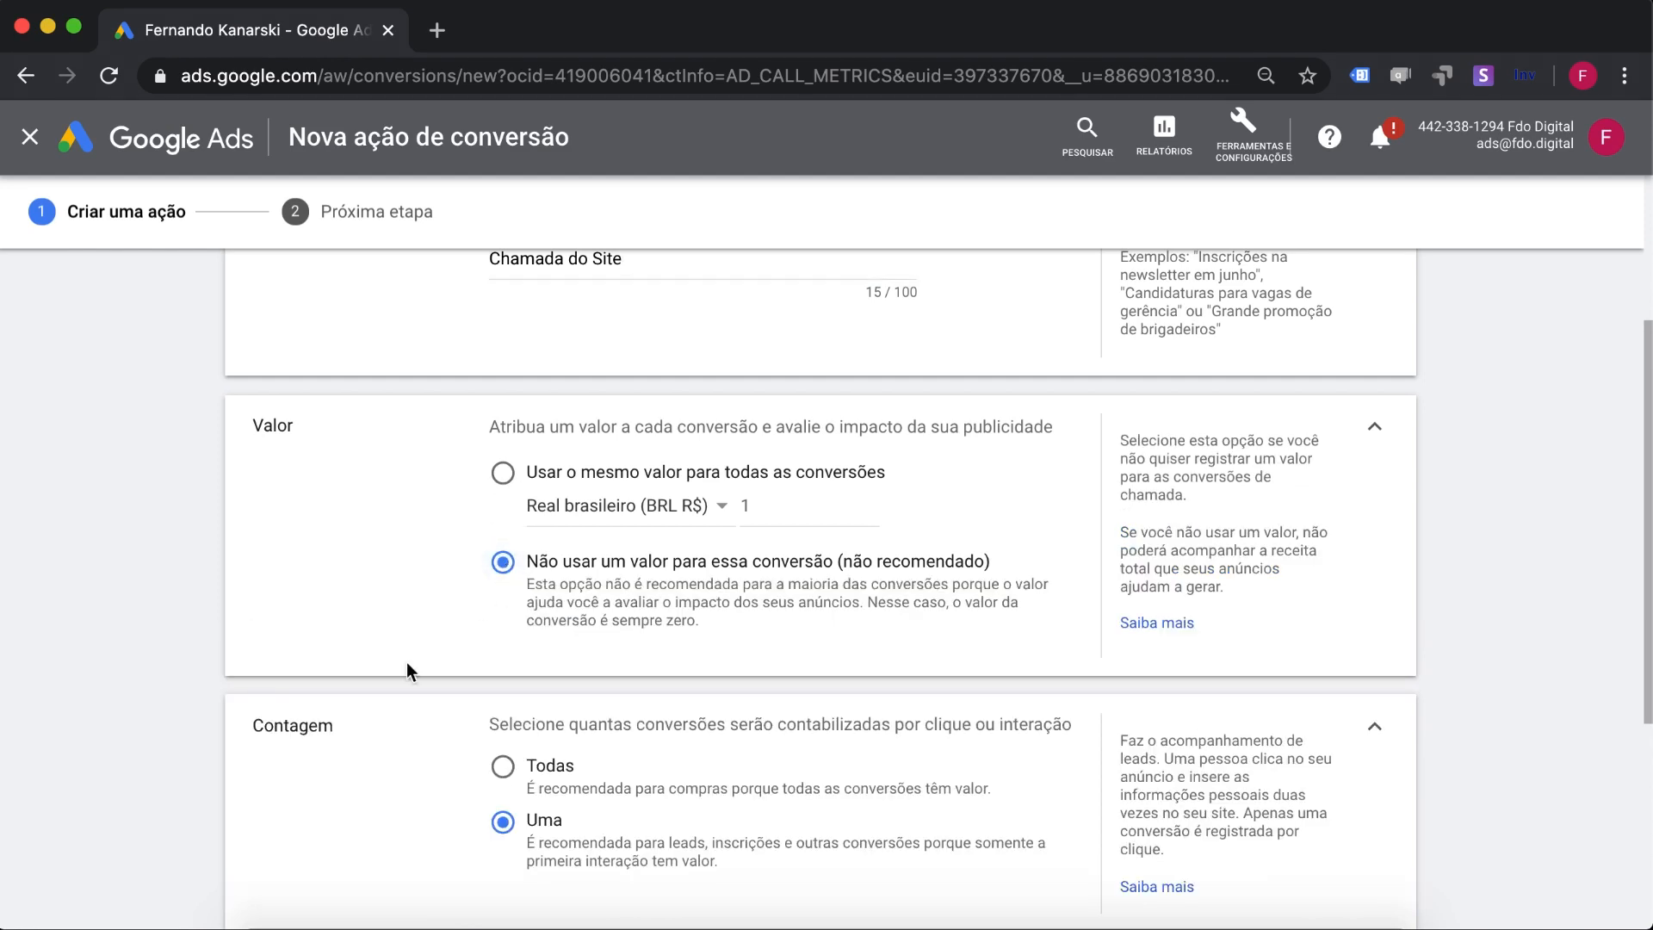
Step: Set the minimum call duration to 180 seconds, create the conversion action and finish its setup
scroll(333, 727, down, 3)
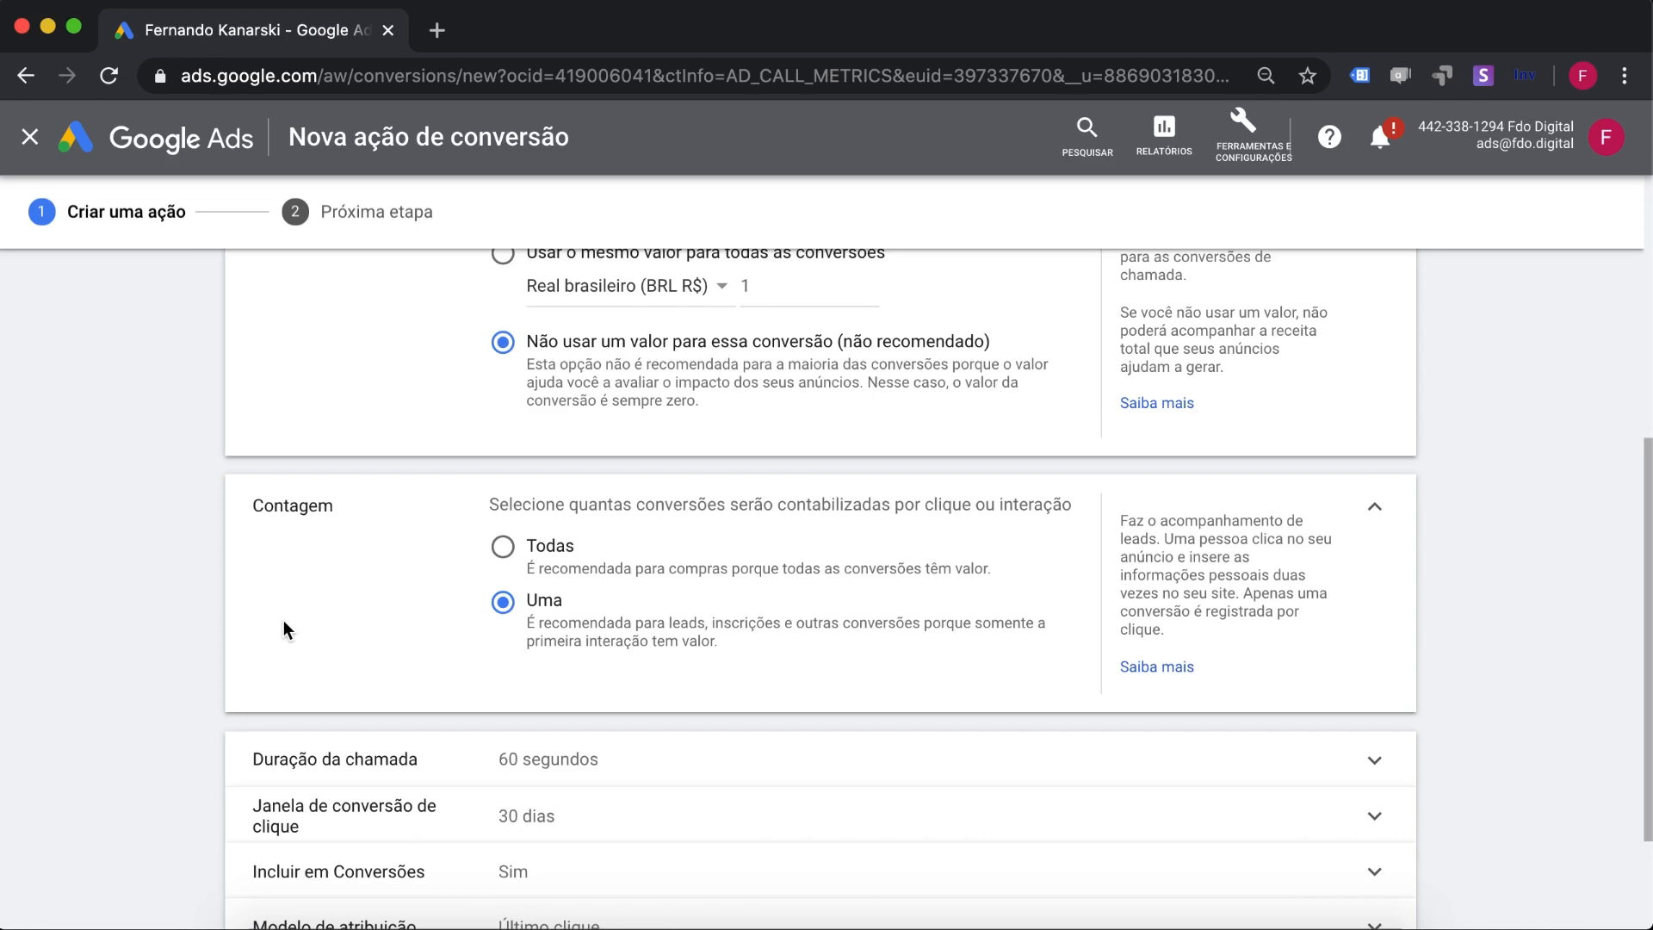
scroll(282, 619, down, 1)
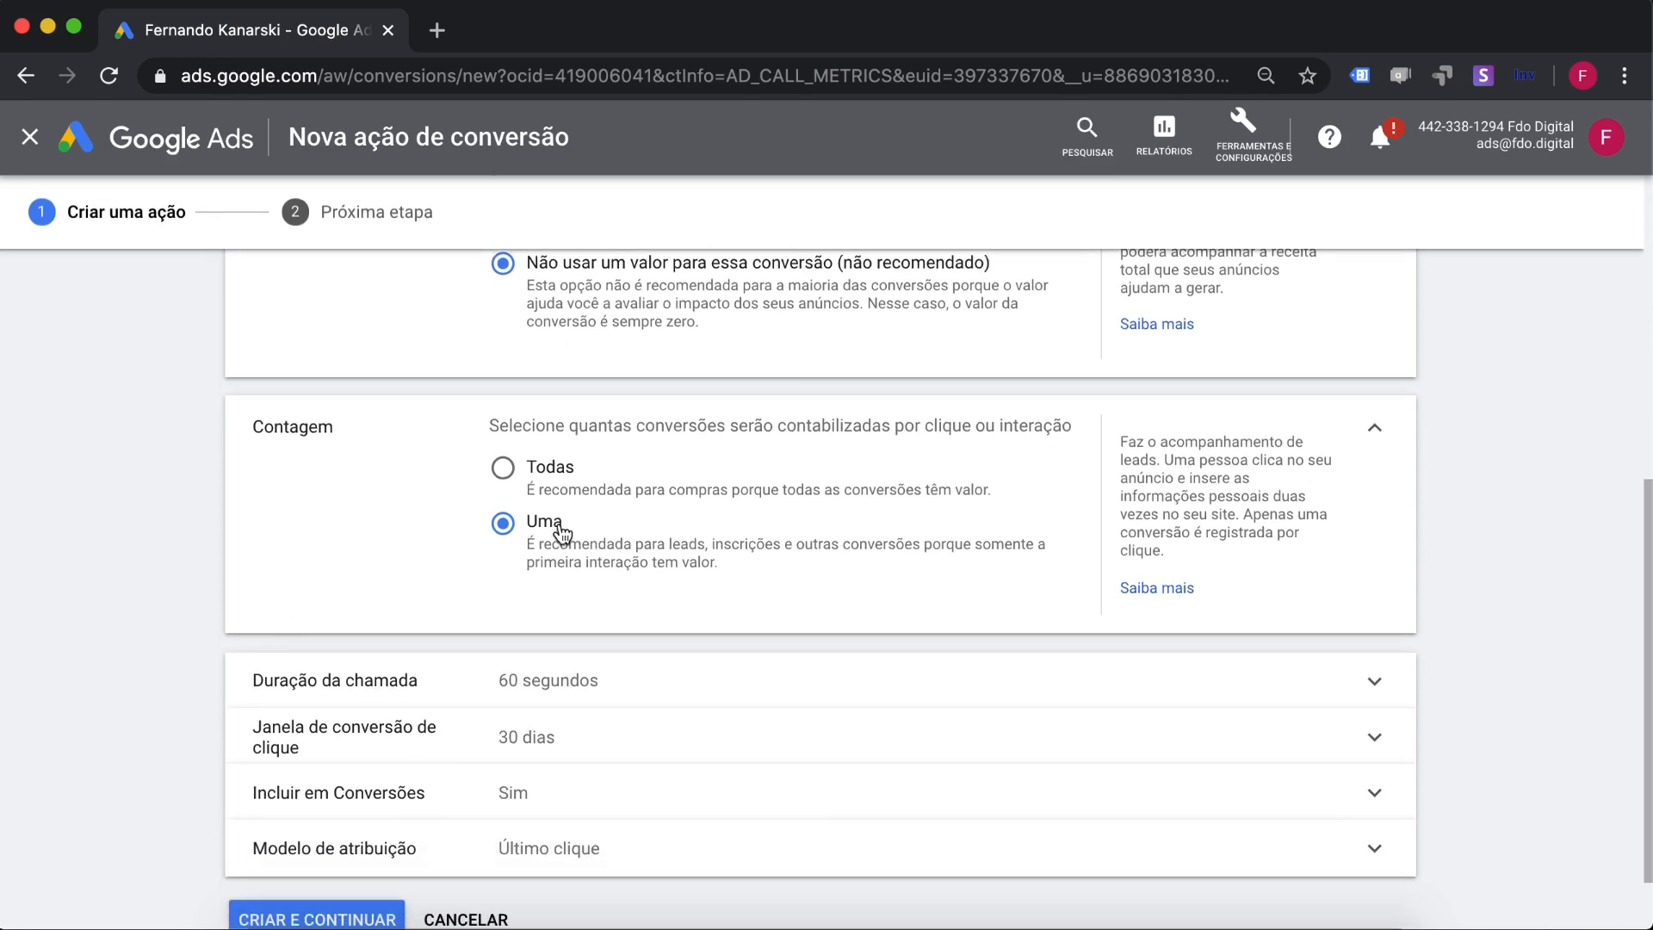
scroll(423, 525, down, 1)
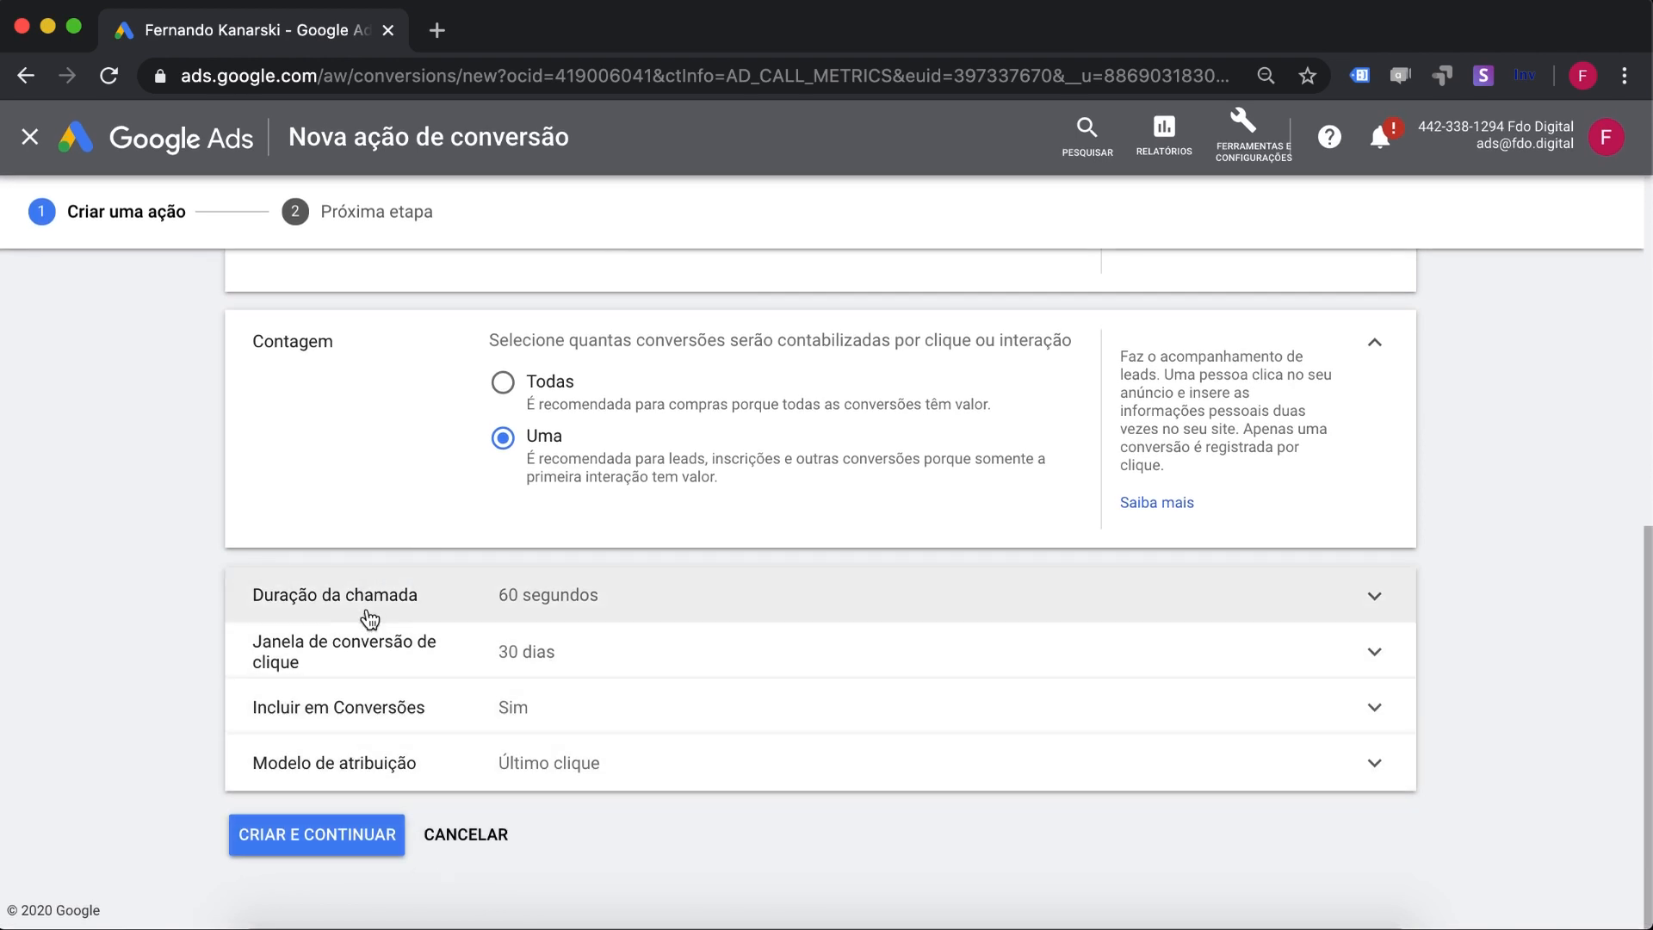
click(344, 600)
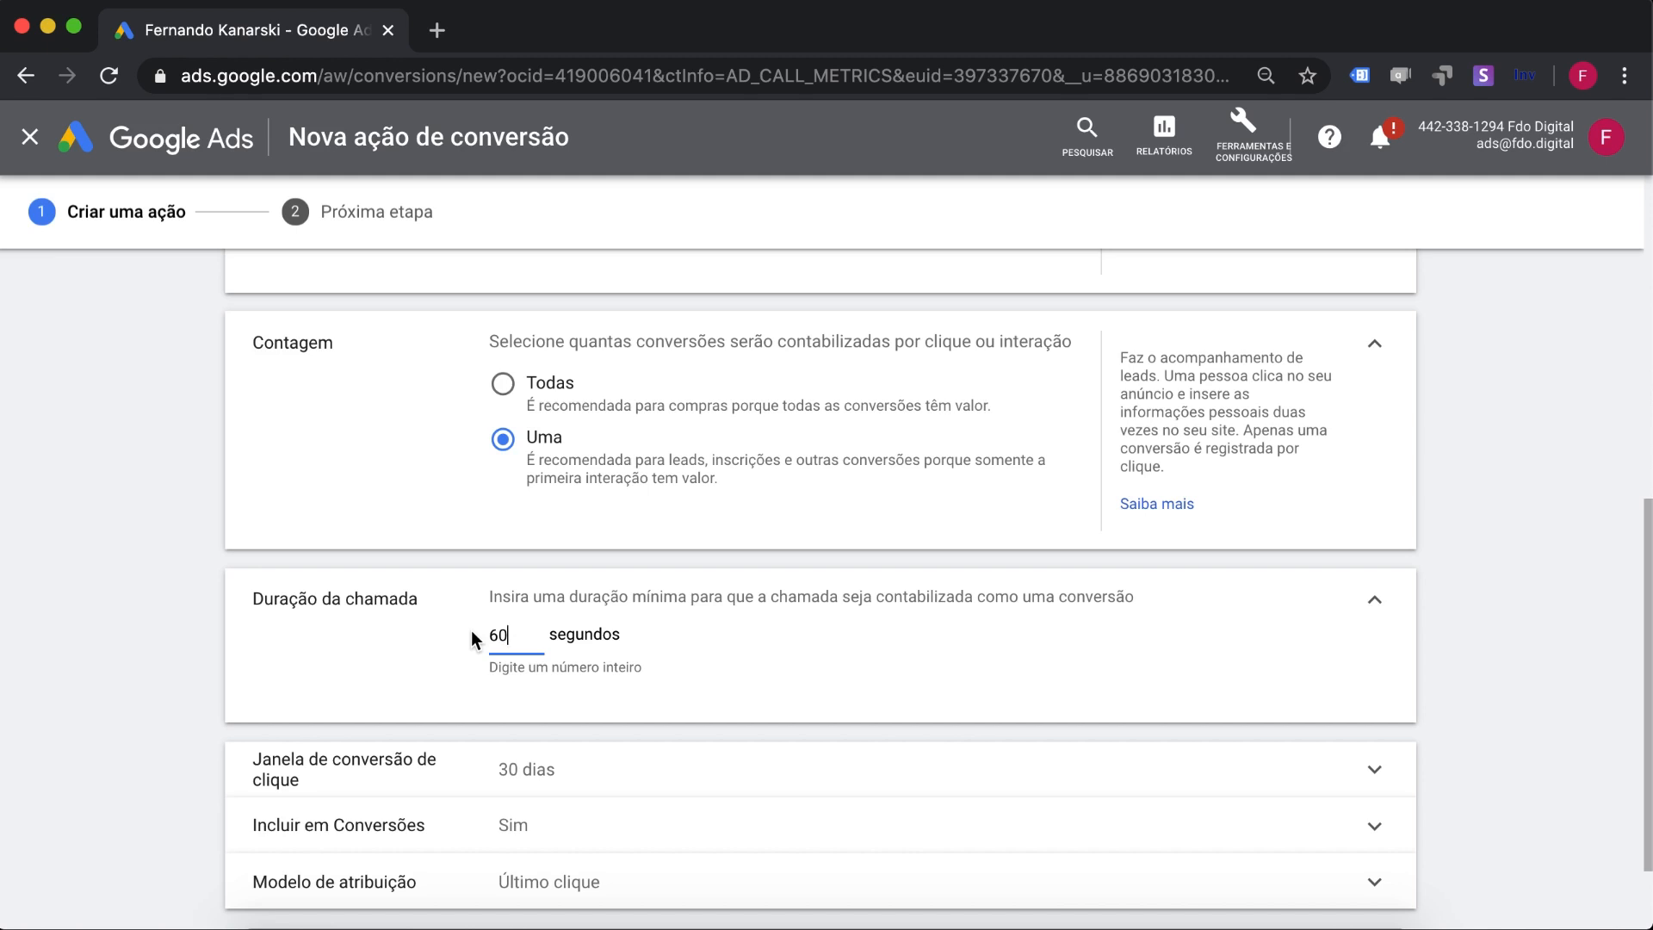
drag(538, 634, 466, 635)
text(180)
scroll(827, 585, down, 3)
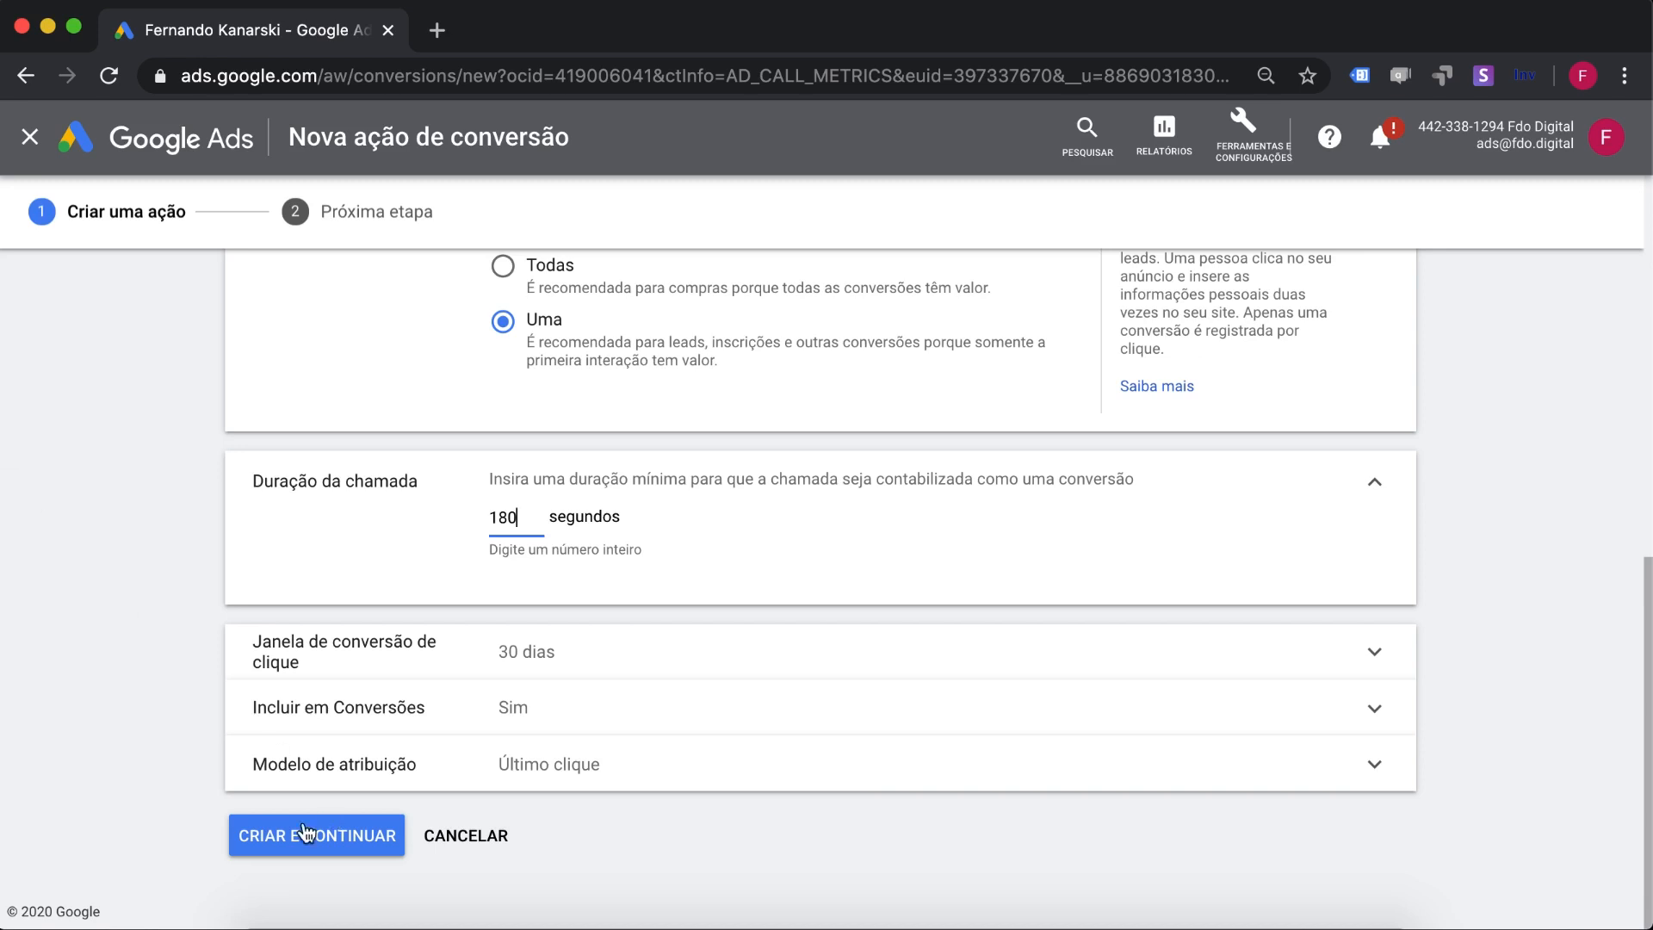
click(298, 834)
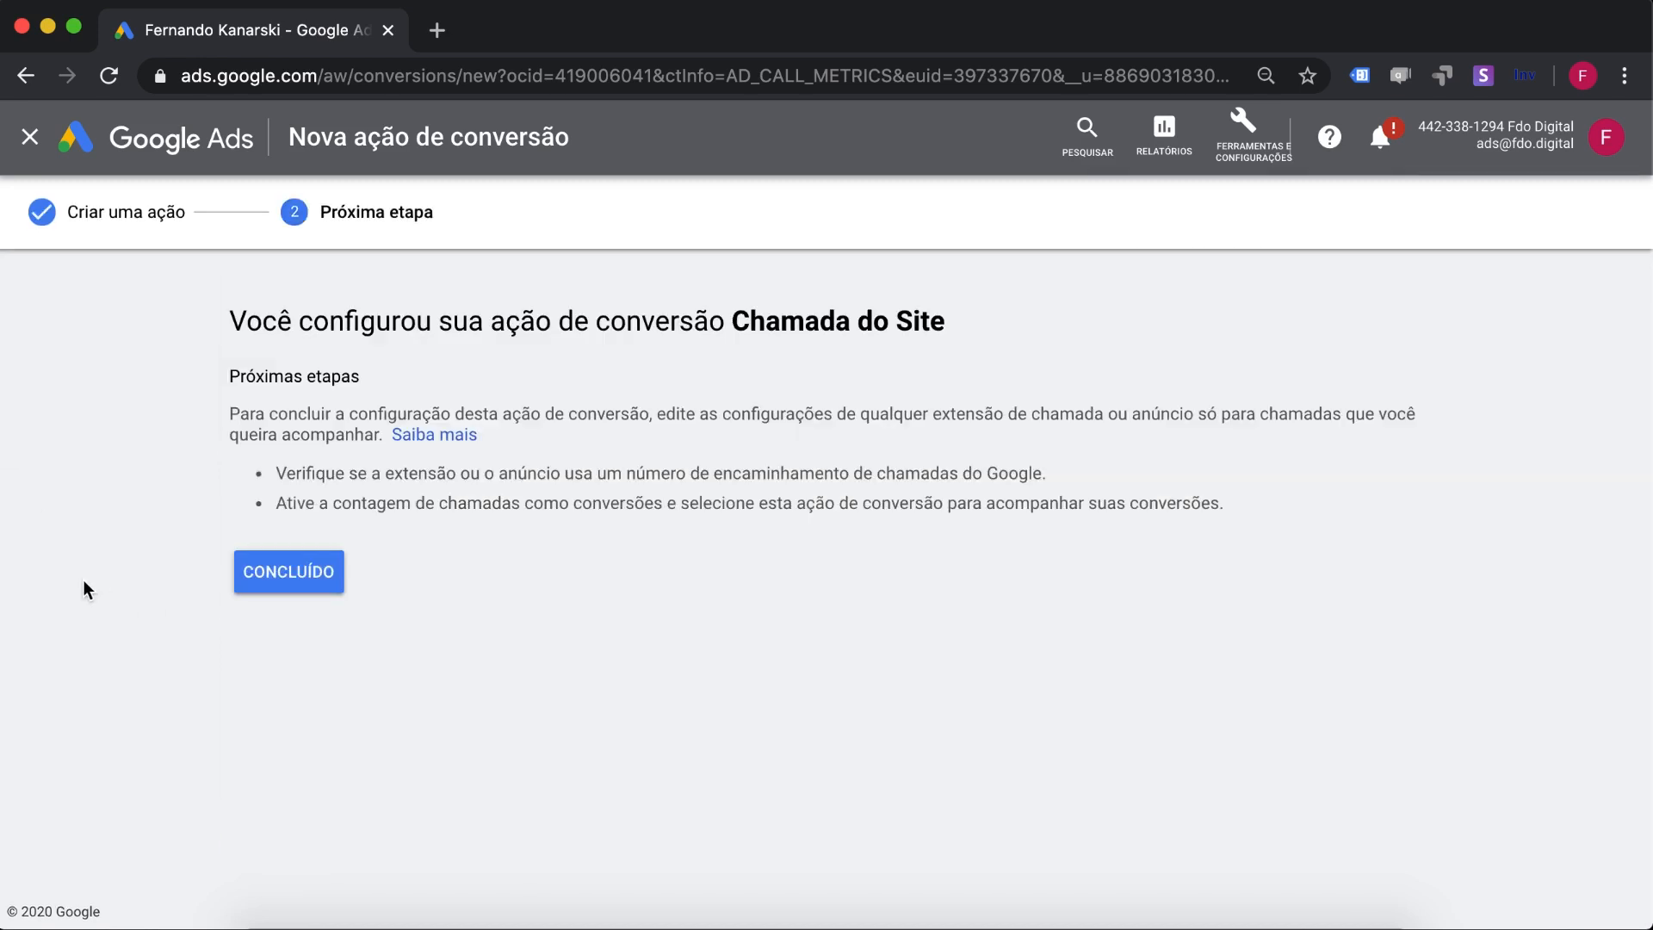
click(284, 573)
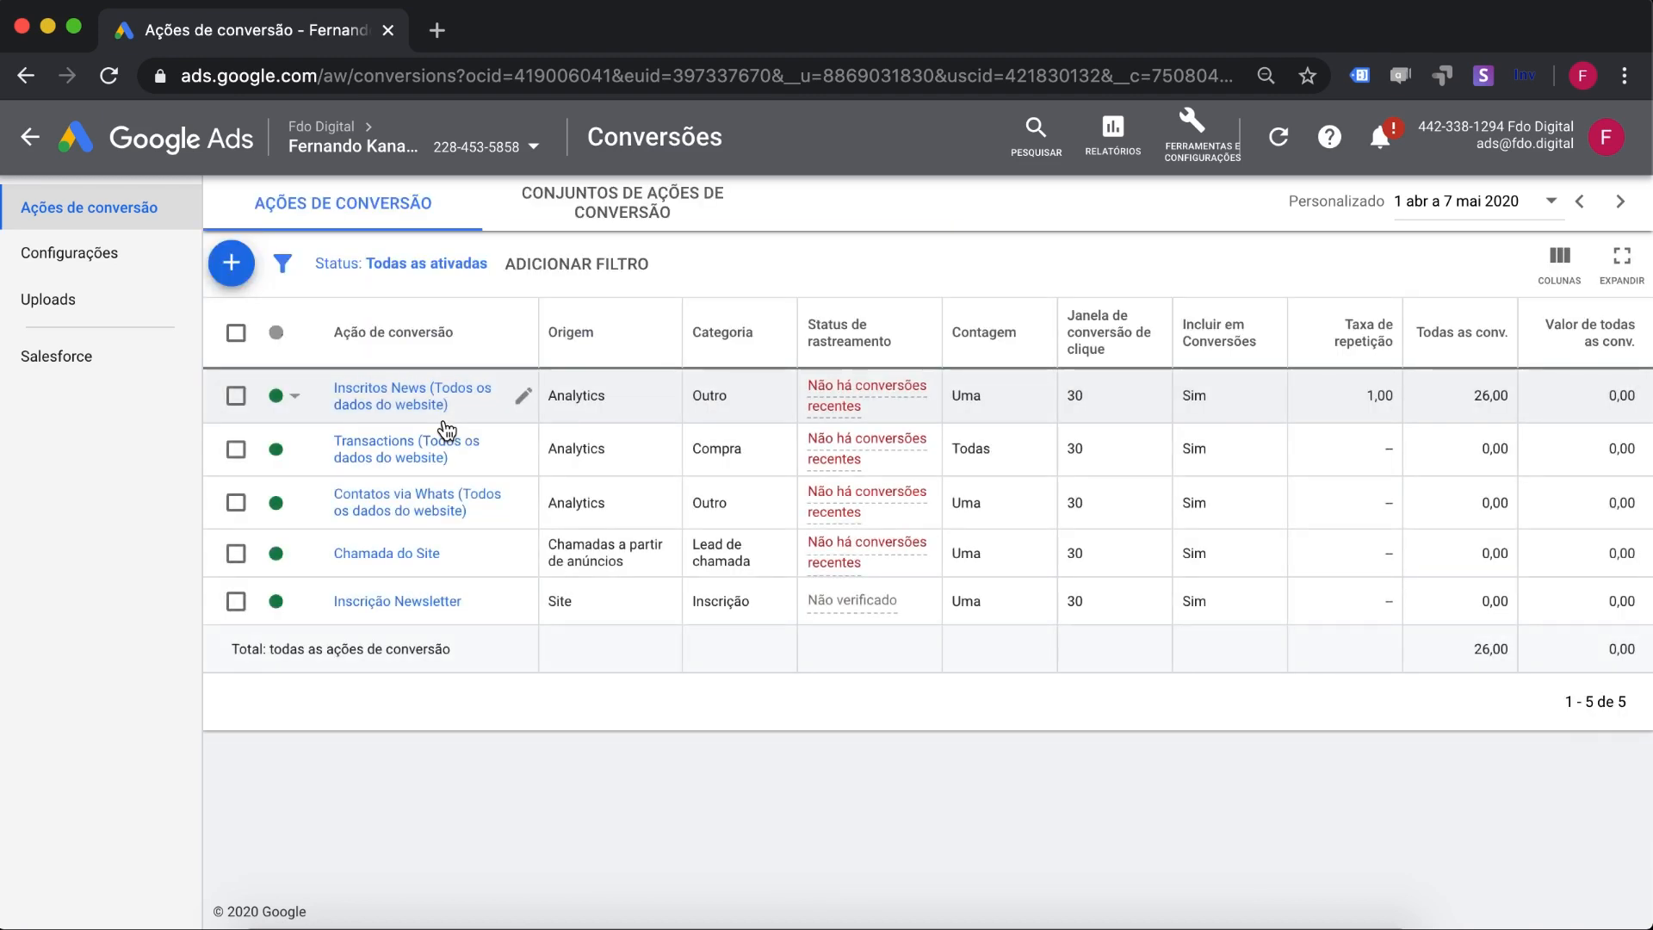
Step: Open the account's call extension in the full editor and examine its mobile and desktop ad previews
click(30, 136)
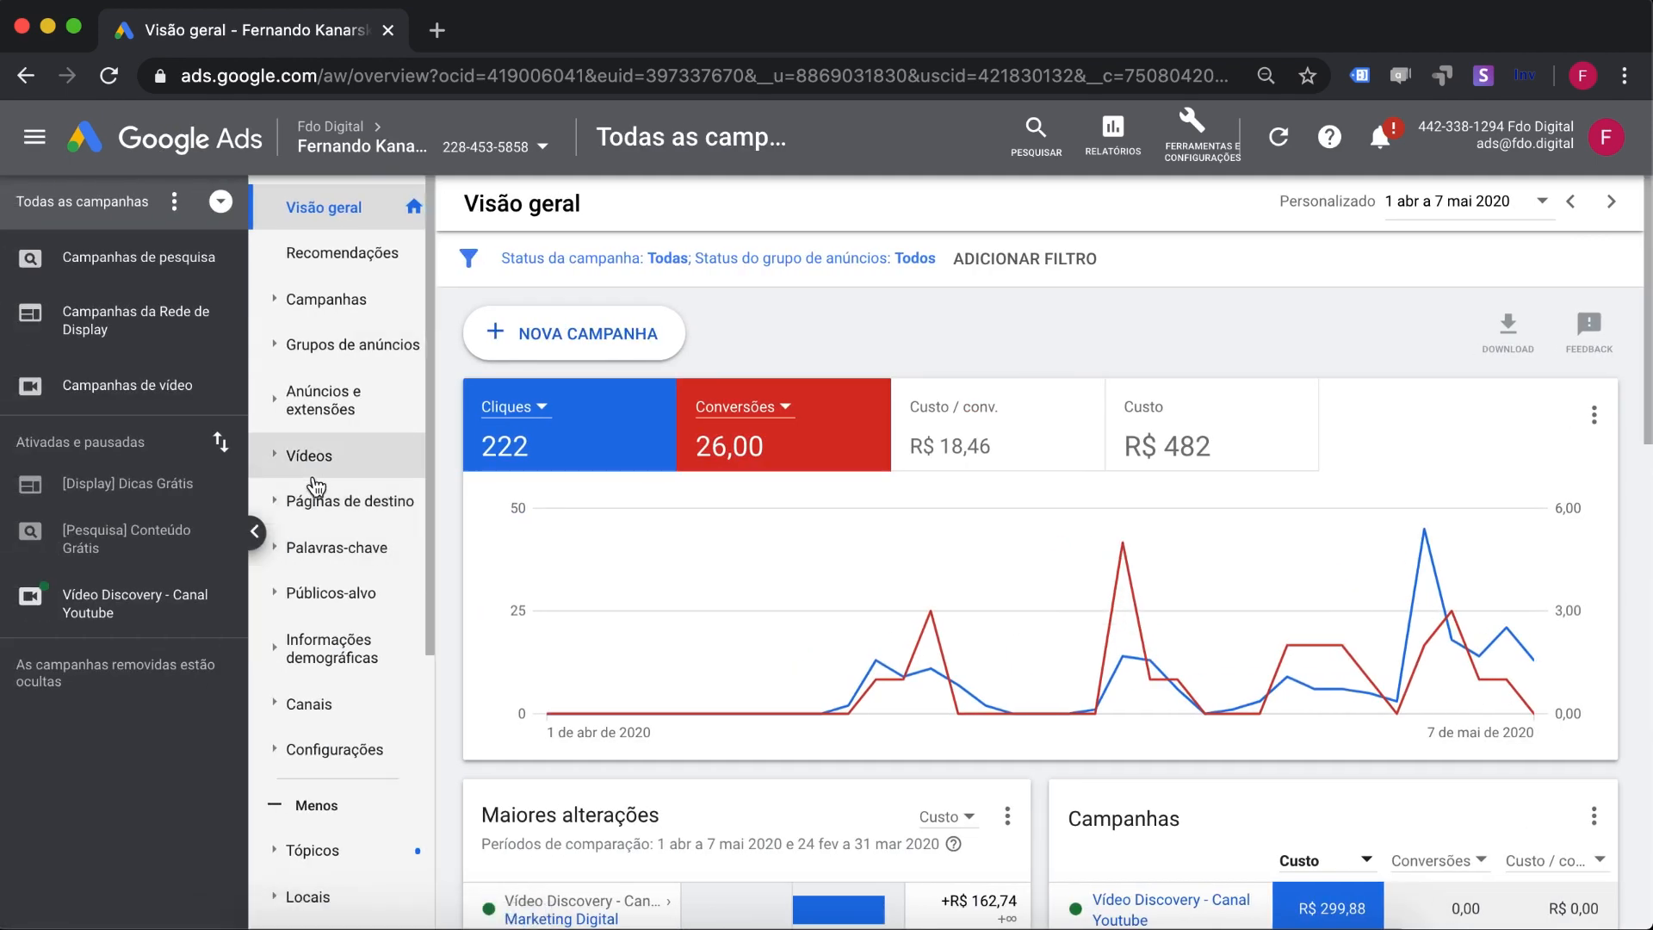
click(356, 421)
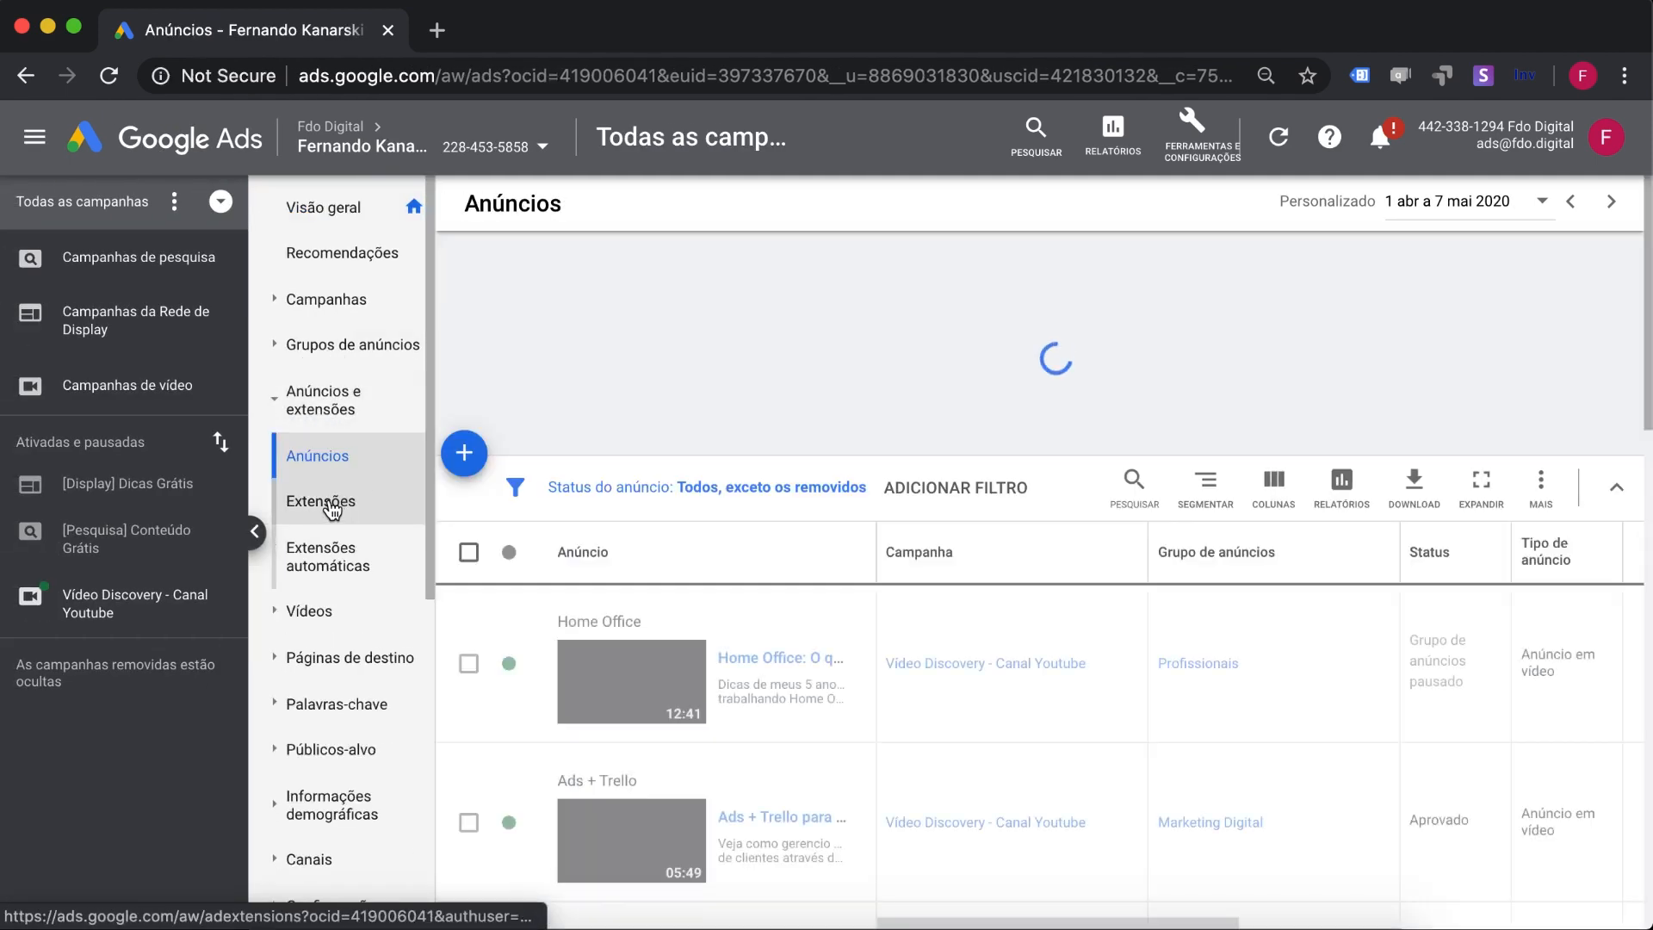
click(334, 501)
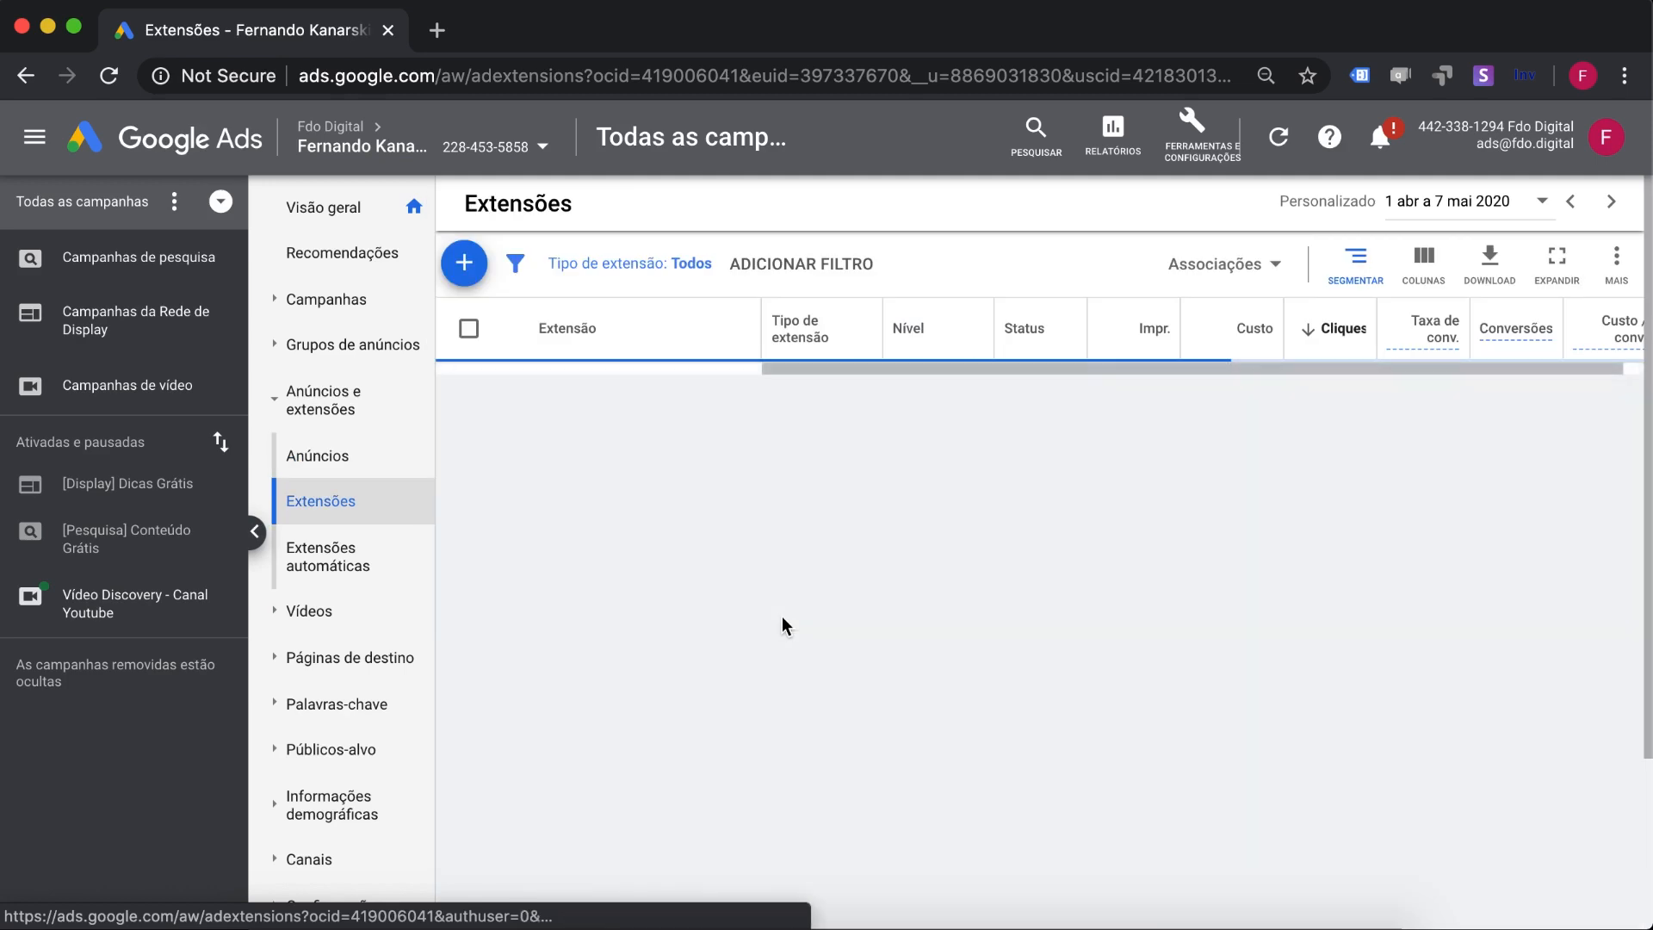
scroll(585, 672, down, 2)
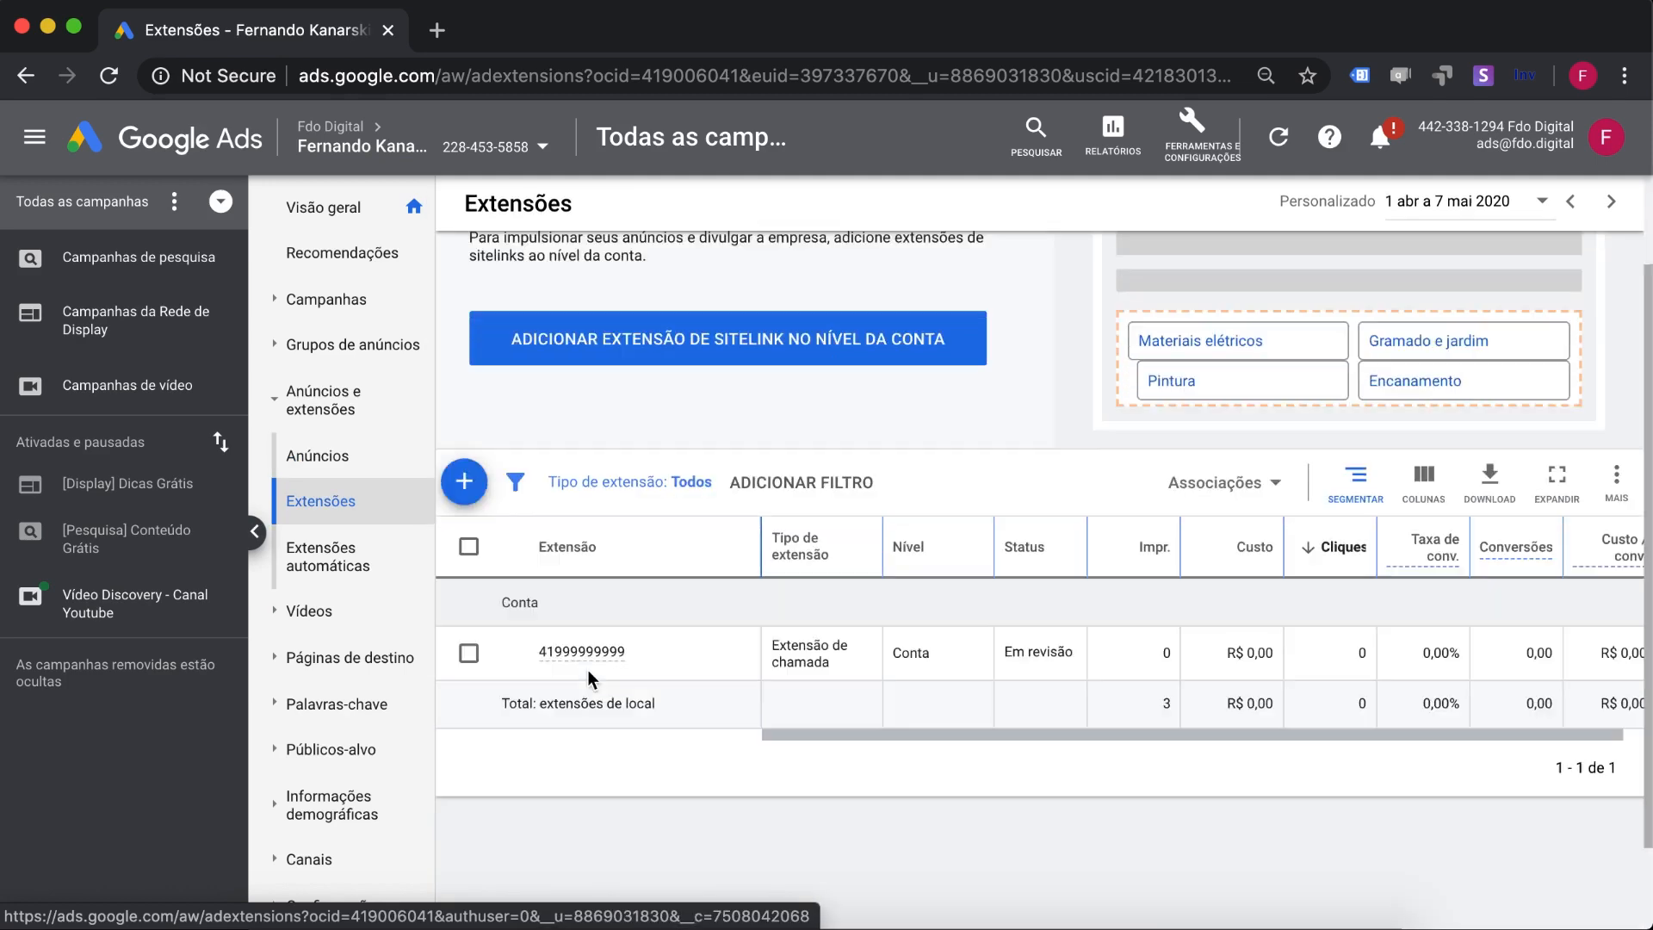
click(641, 660)
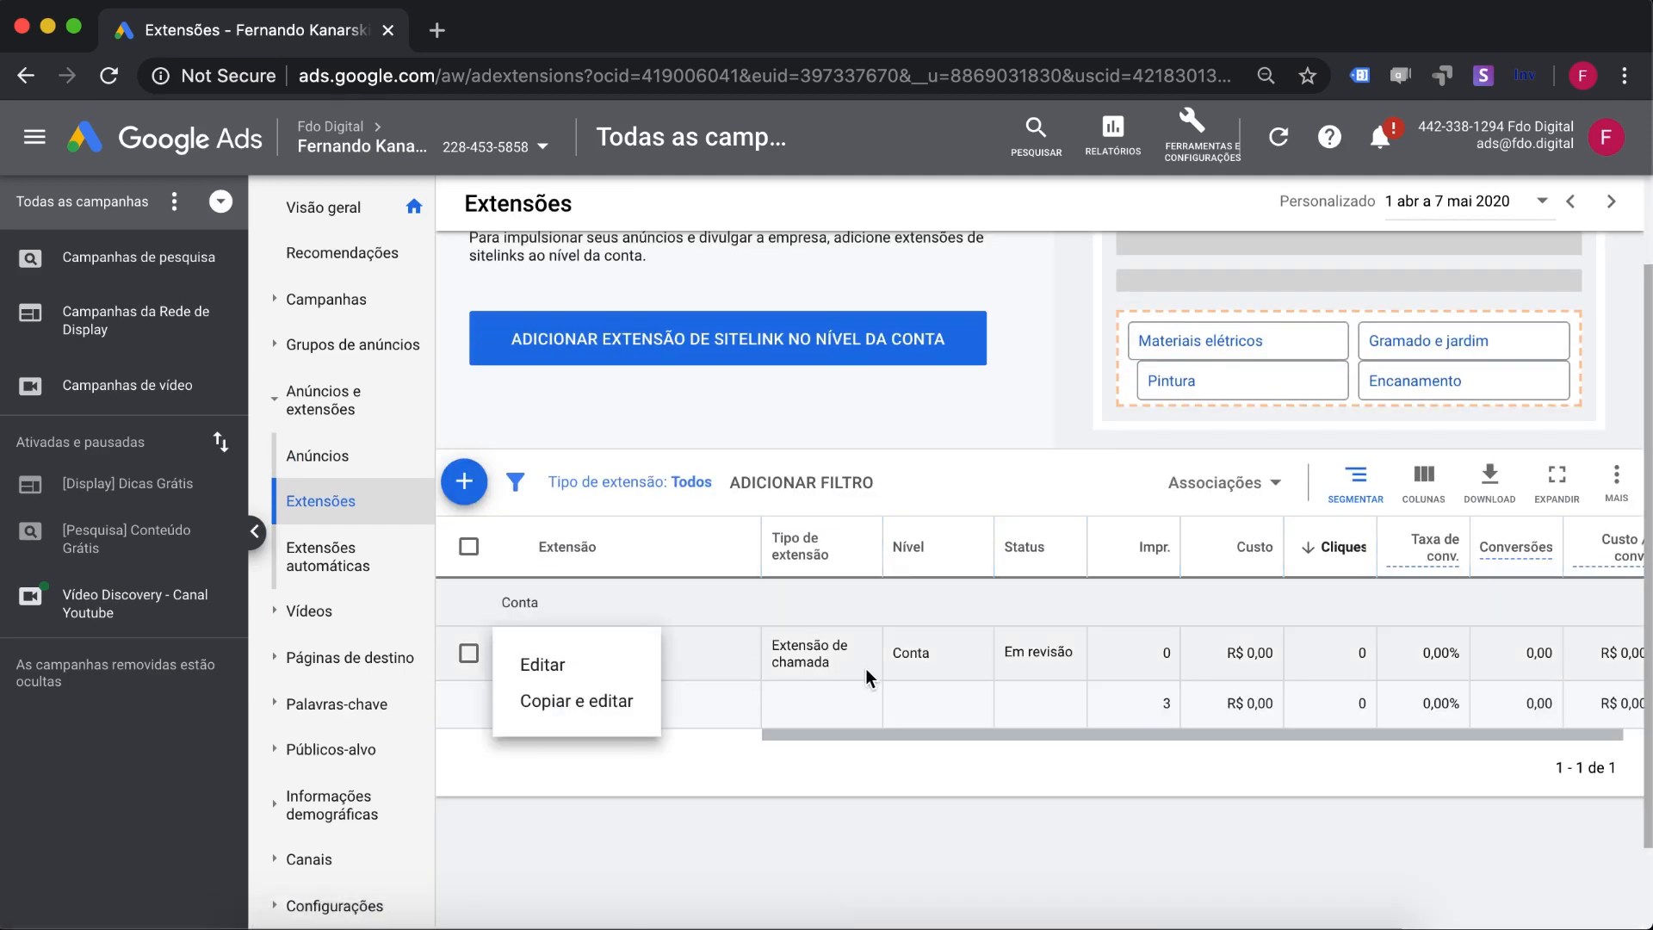
click(549, 666)
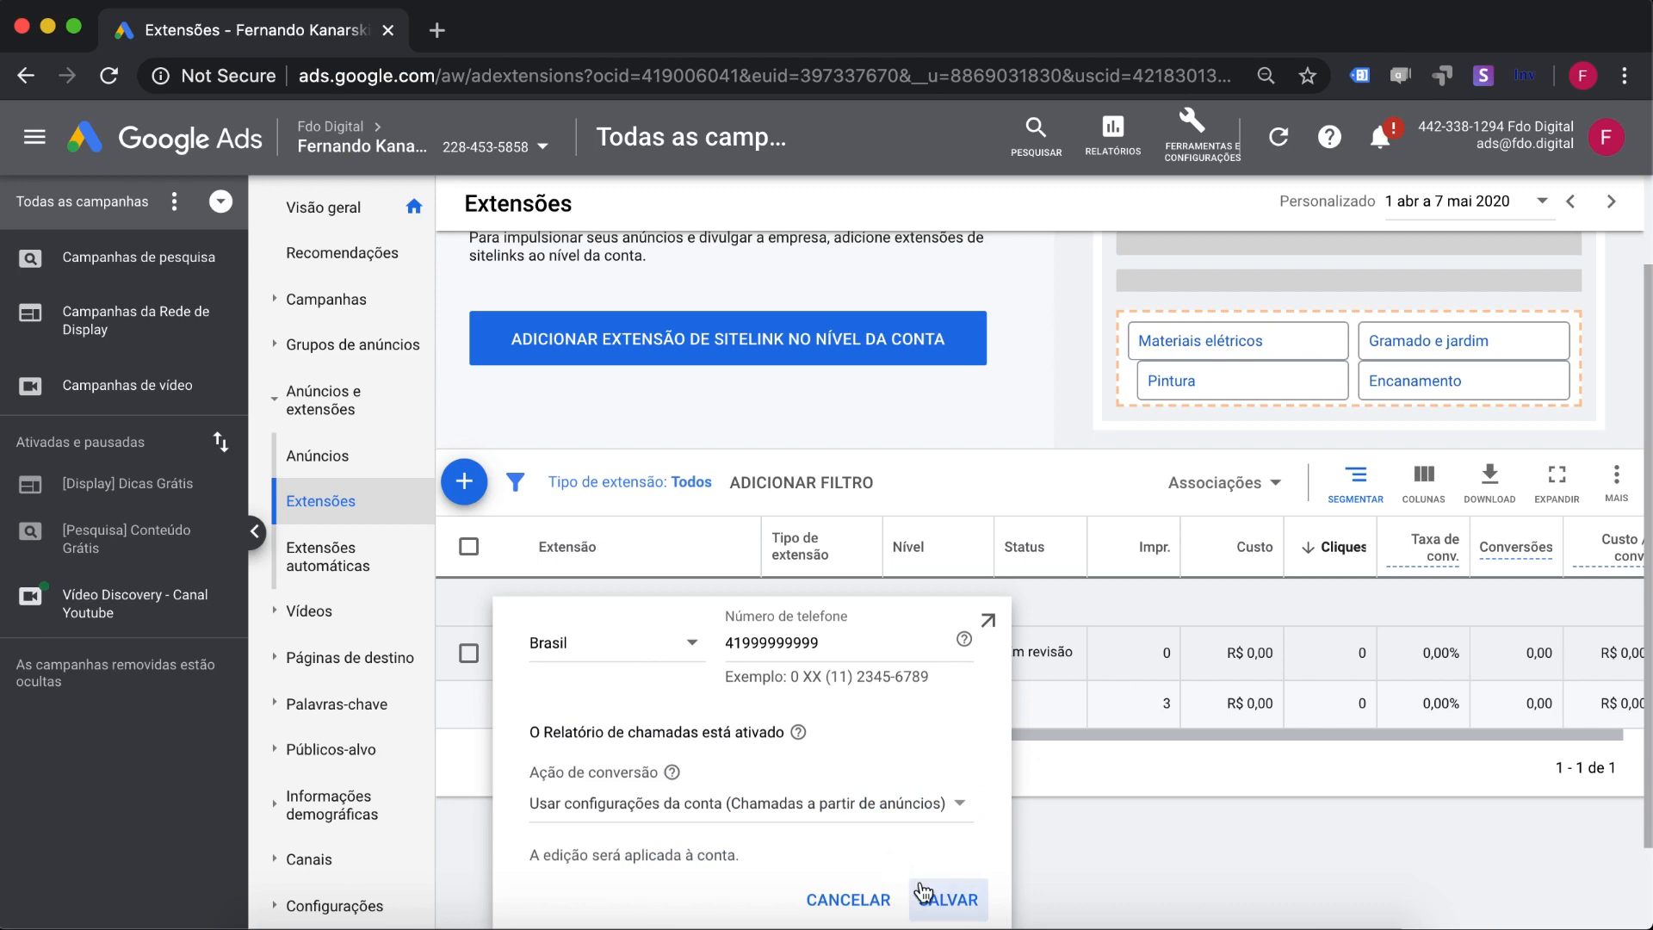
click(987, 620)
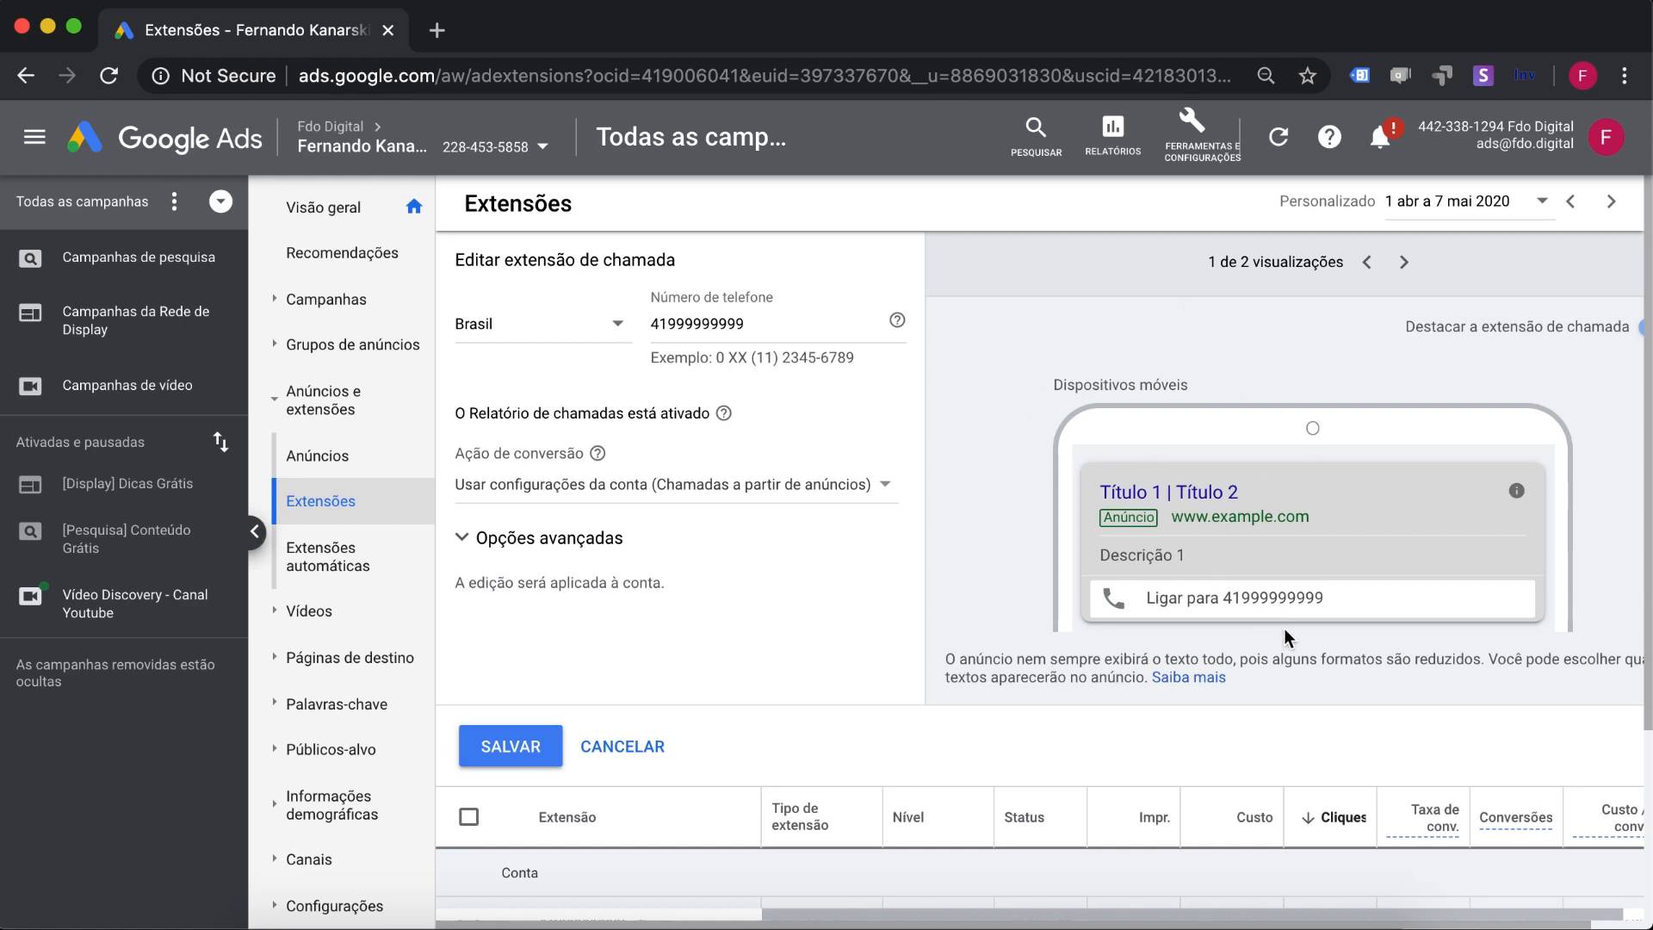
scroll(1257, 608, right, 1)
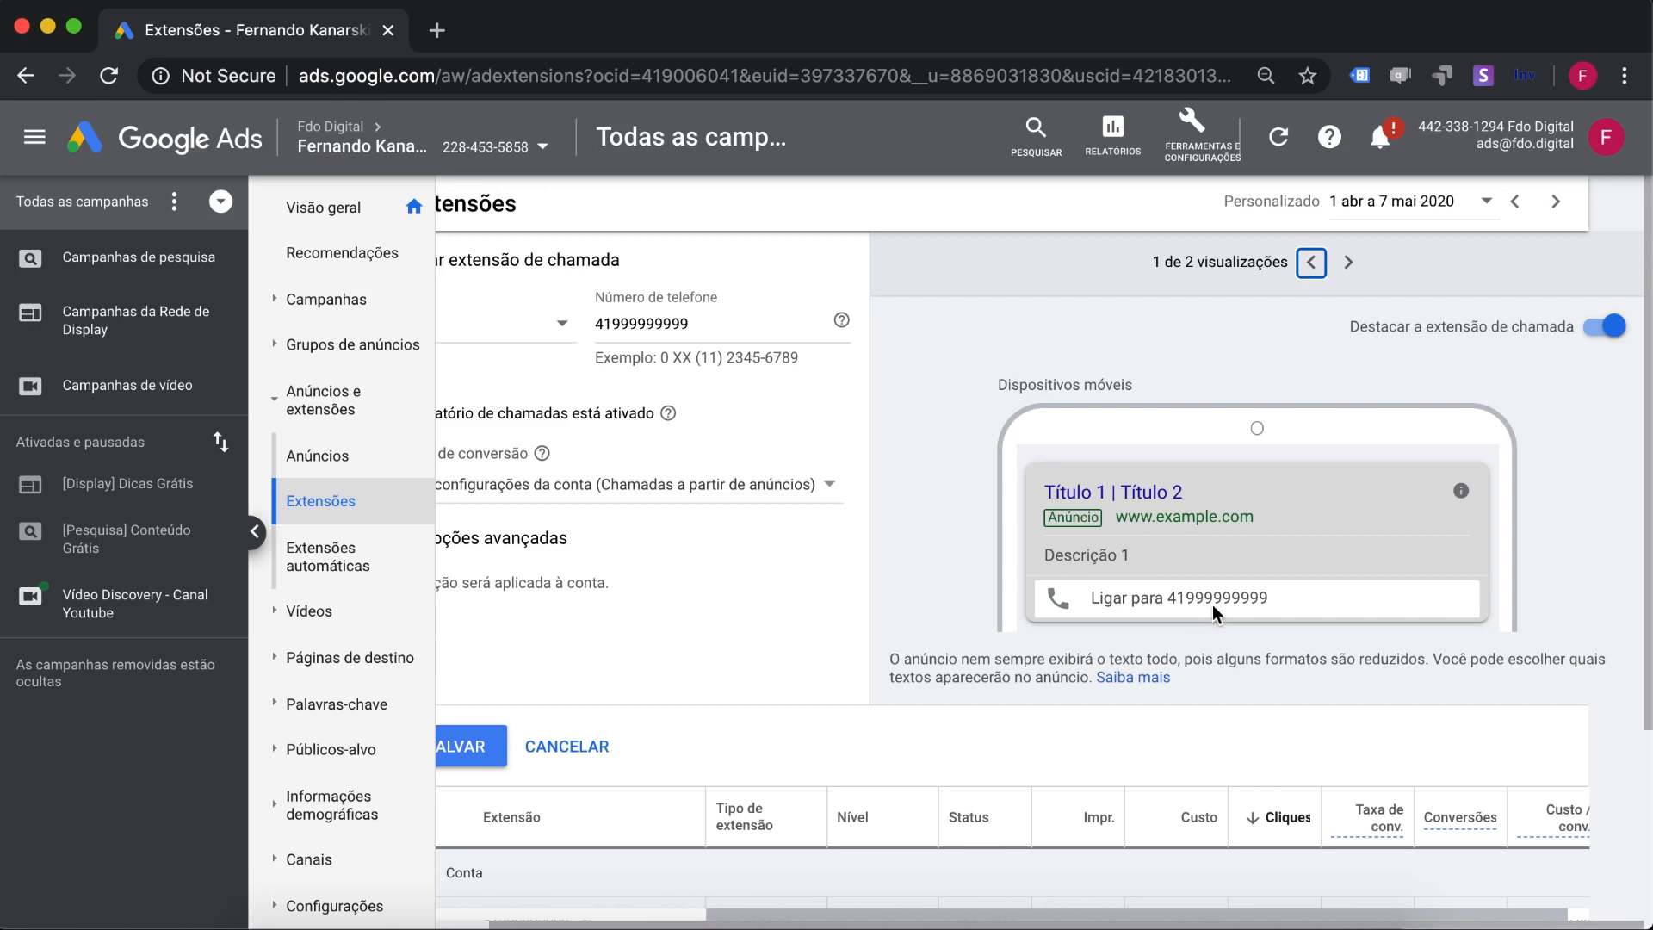
click(1348, 263)
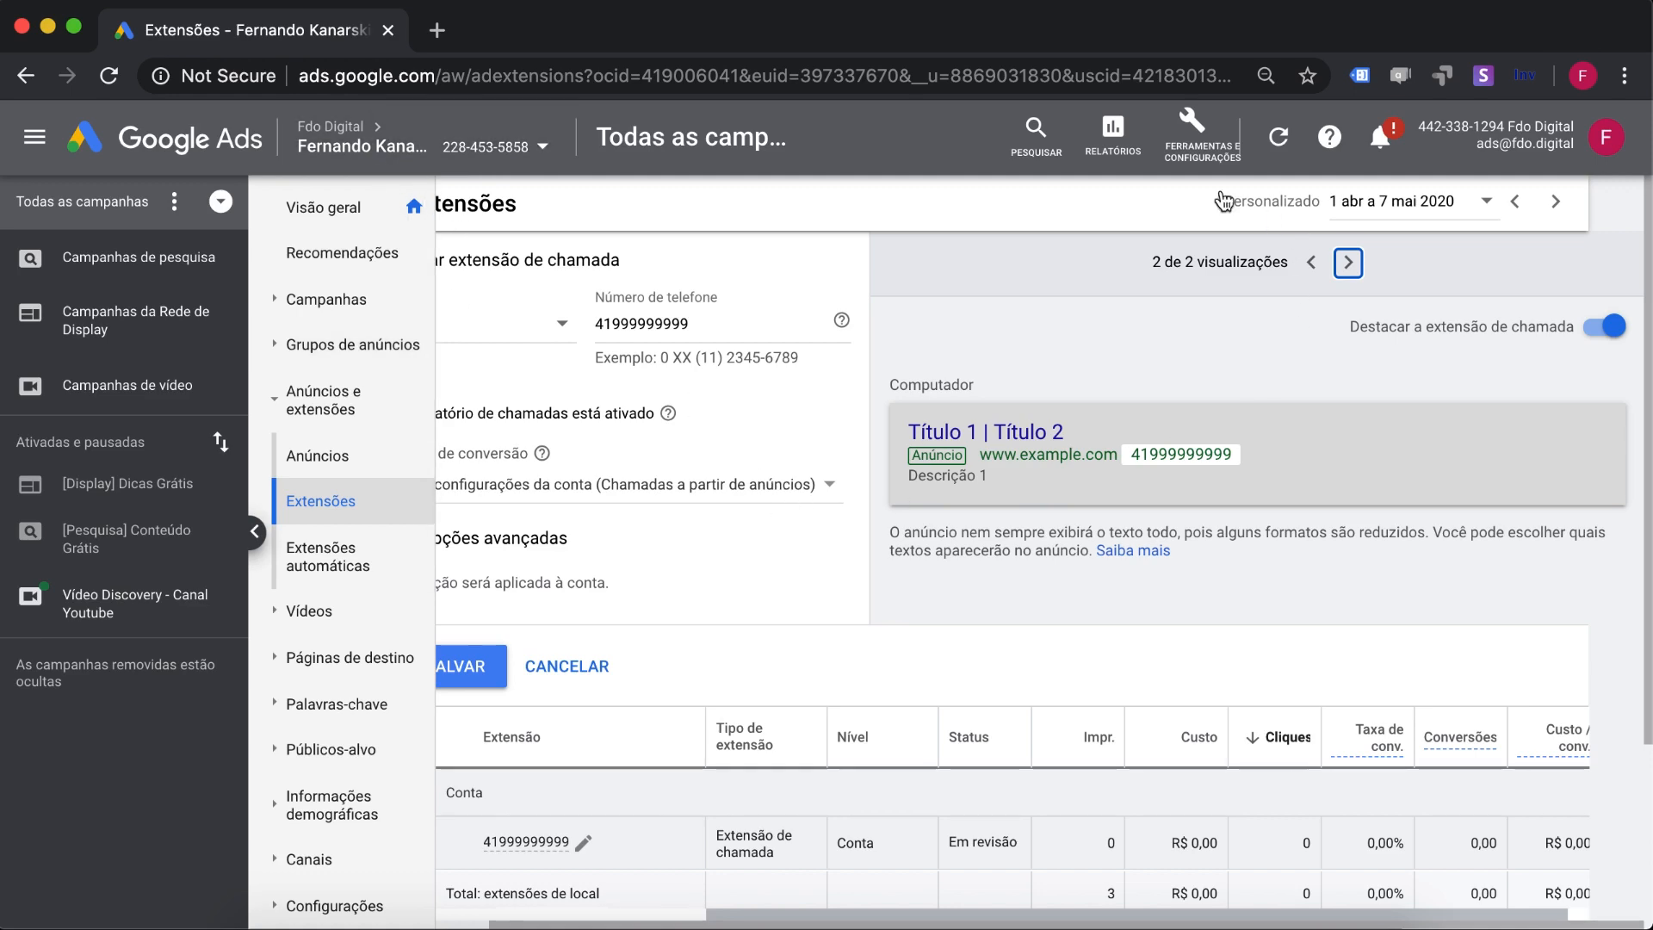
Step: Start another new conversion action of the Importação type and bring up its import source options
click(1199, 138)
click(1022, 270)
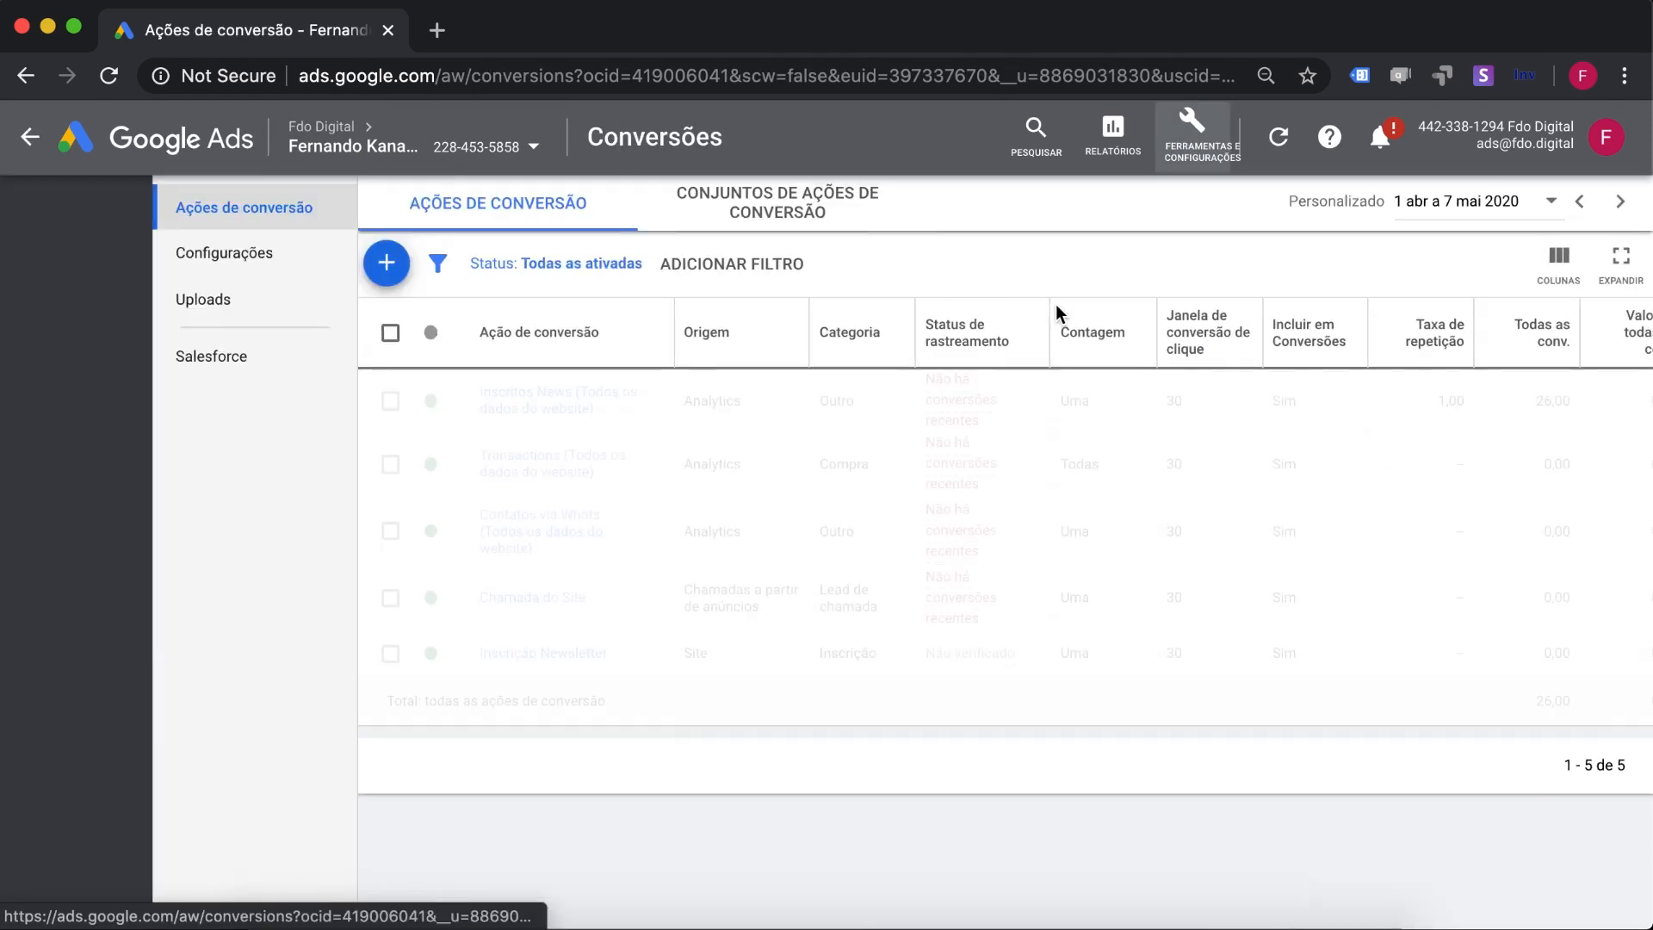
click(231, 262)
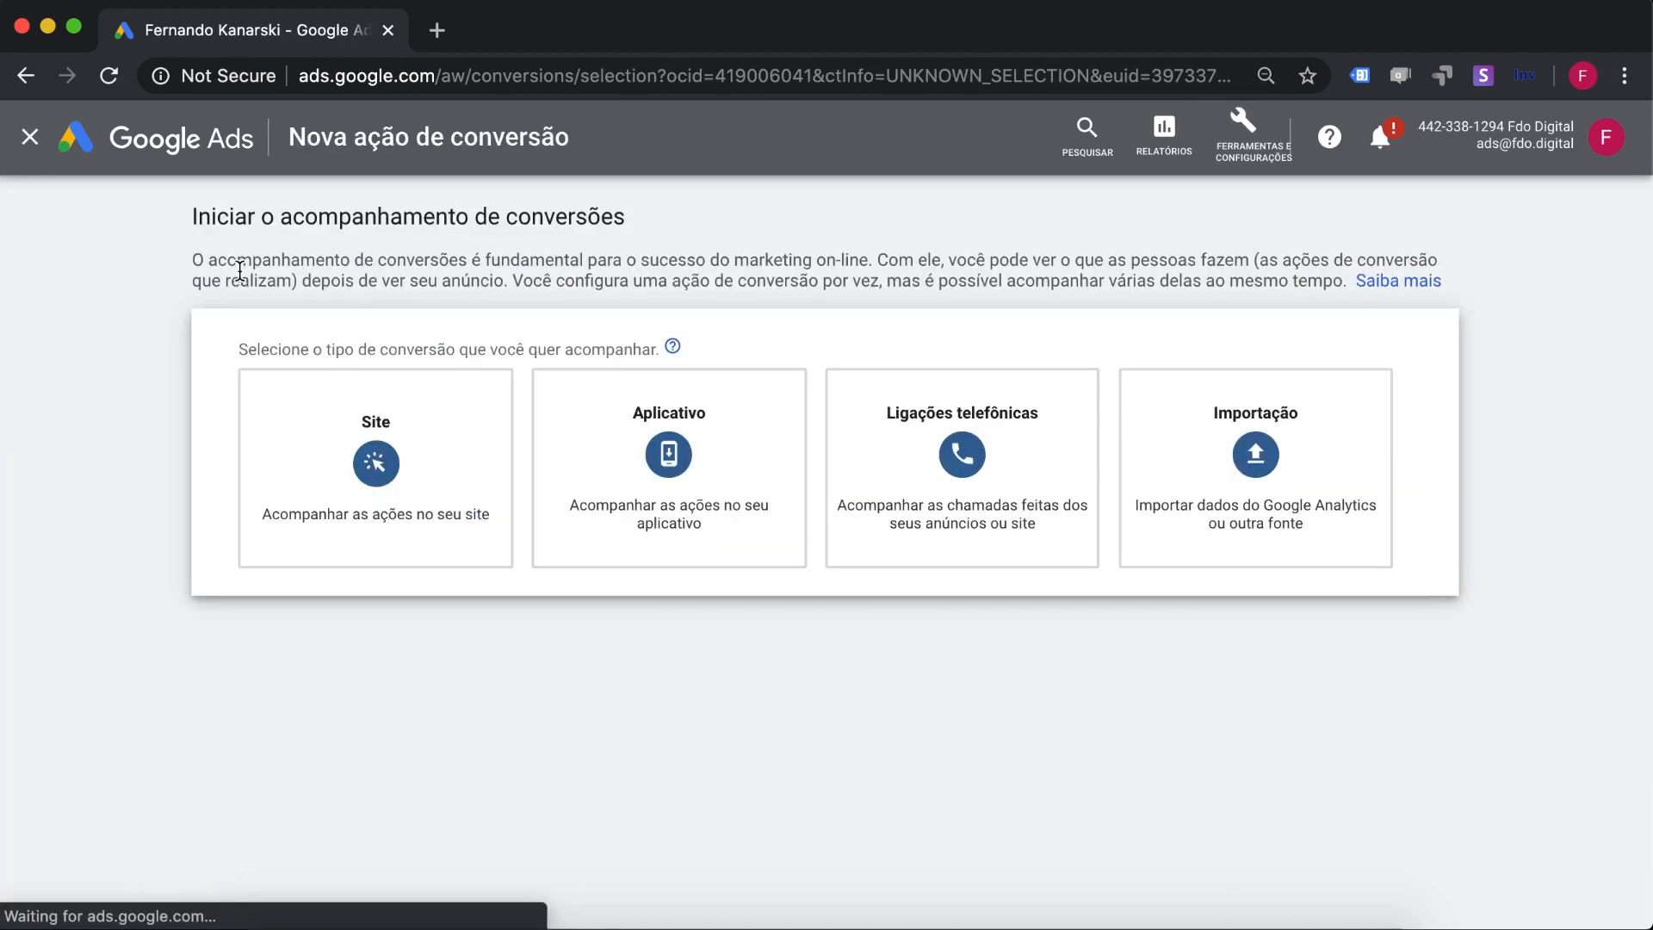
click(1260, 462)
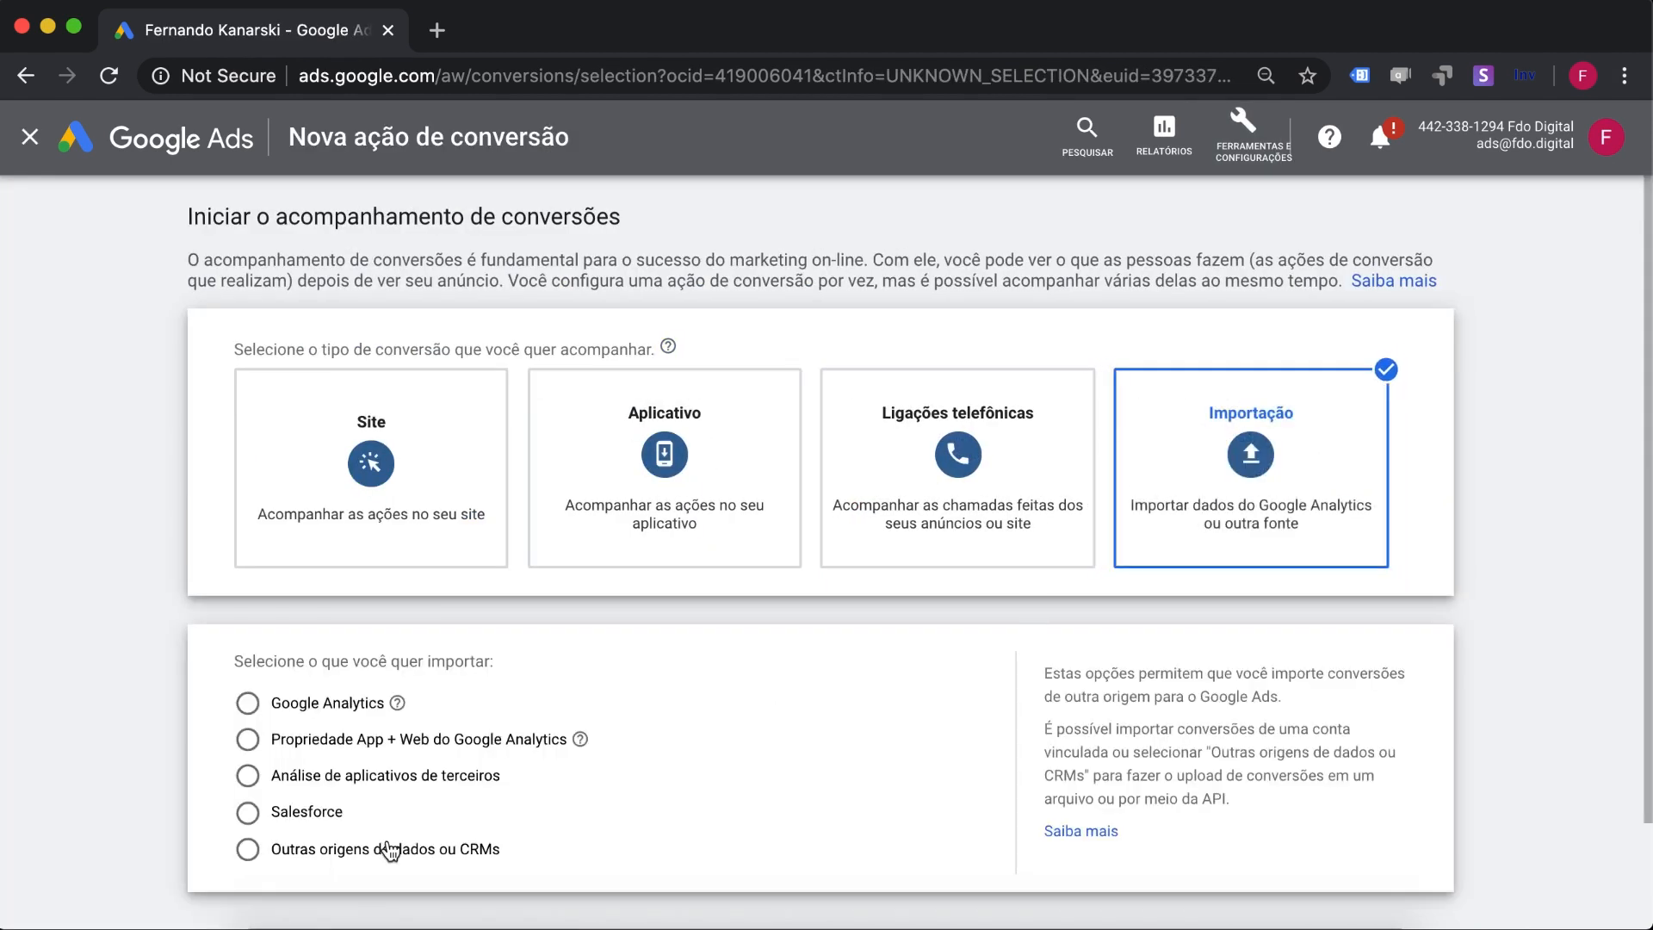
scroll(517, 654, down, 2)
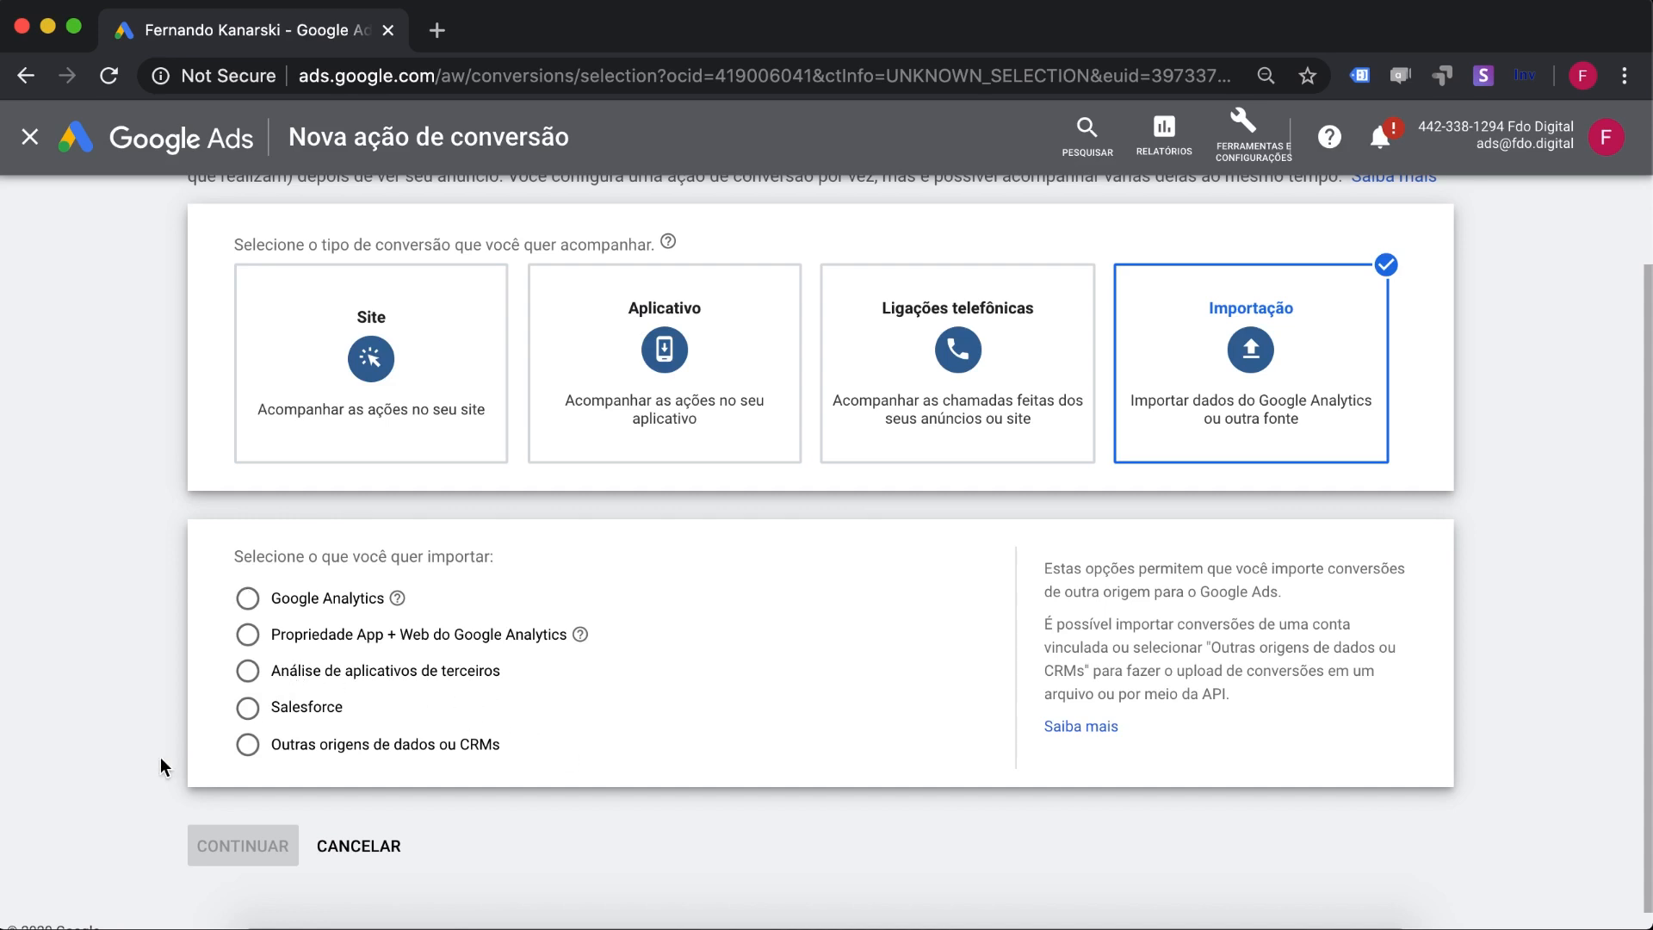
scroll(160, 756, down, 1)
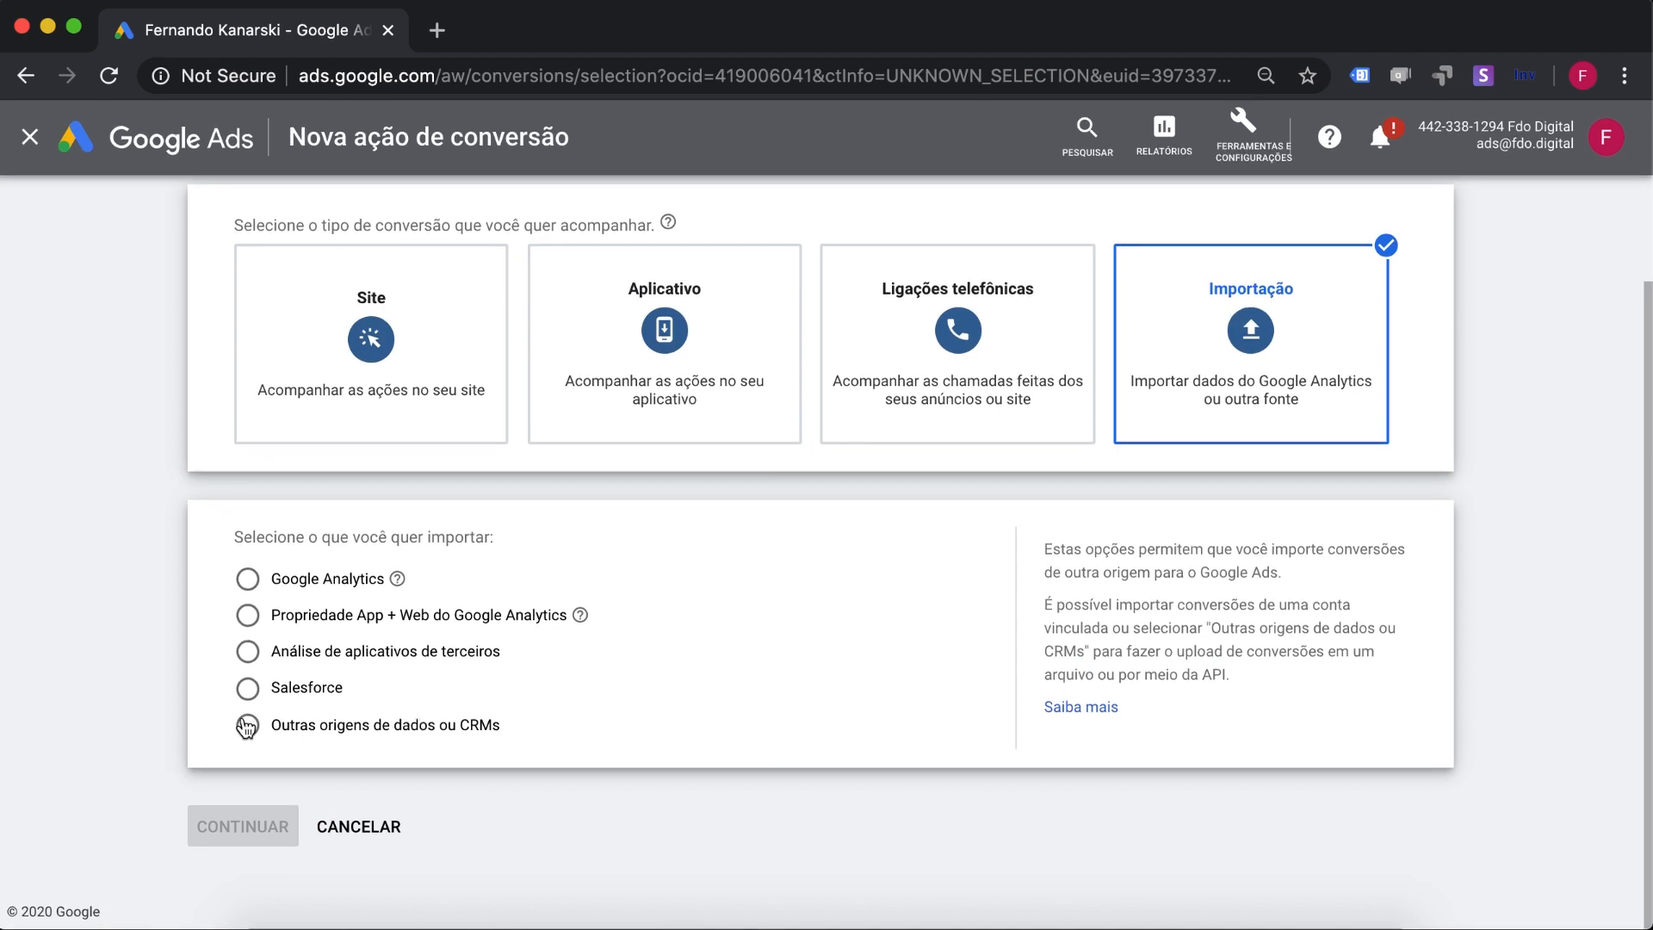